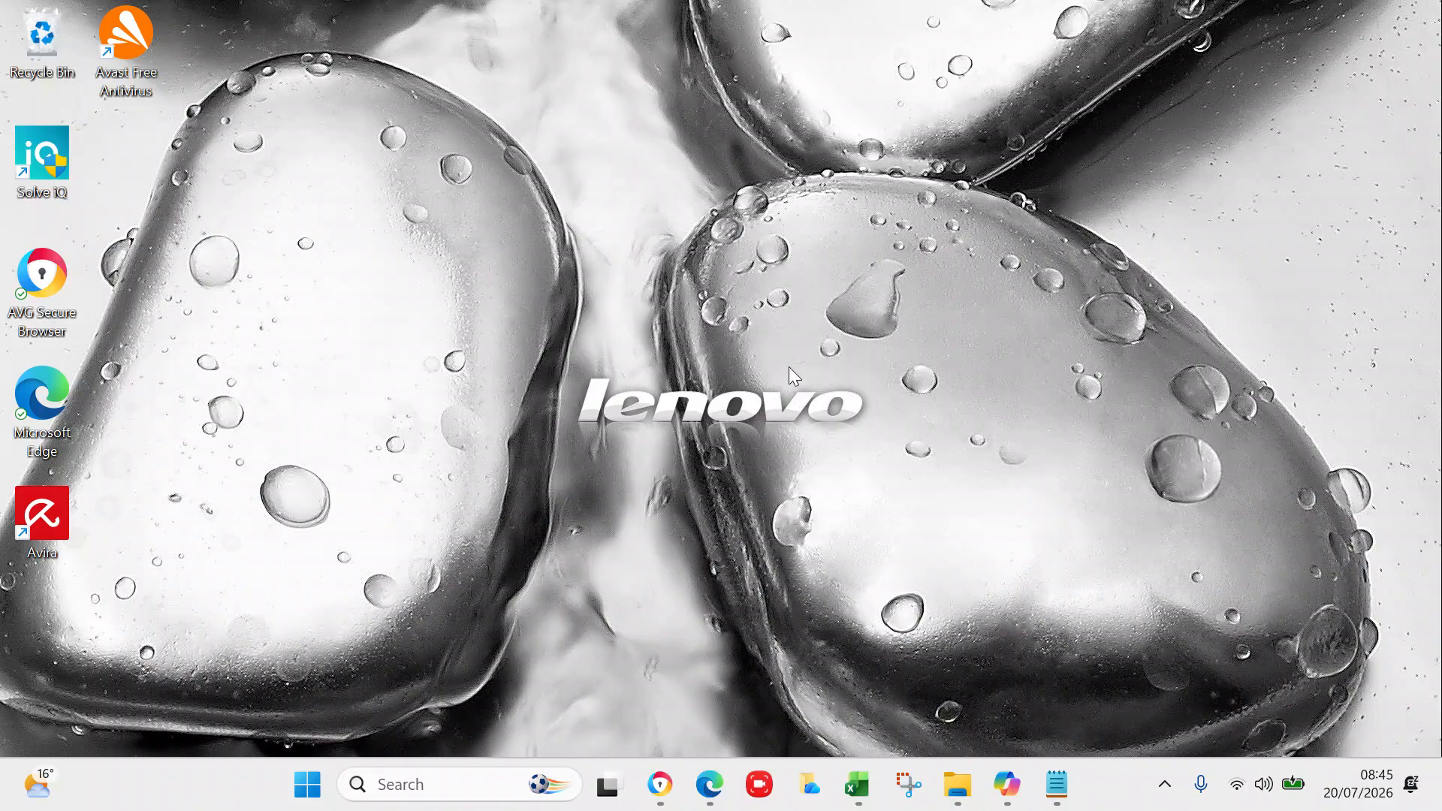
# Step: Switch to the Excel workbook and enter 20 jul 26 as the end date of Lesson 8 in the project timeline
pyautogui.click(859, 786)
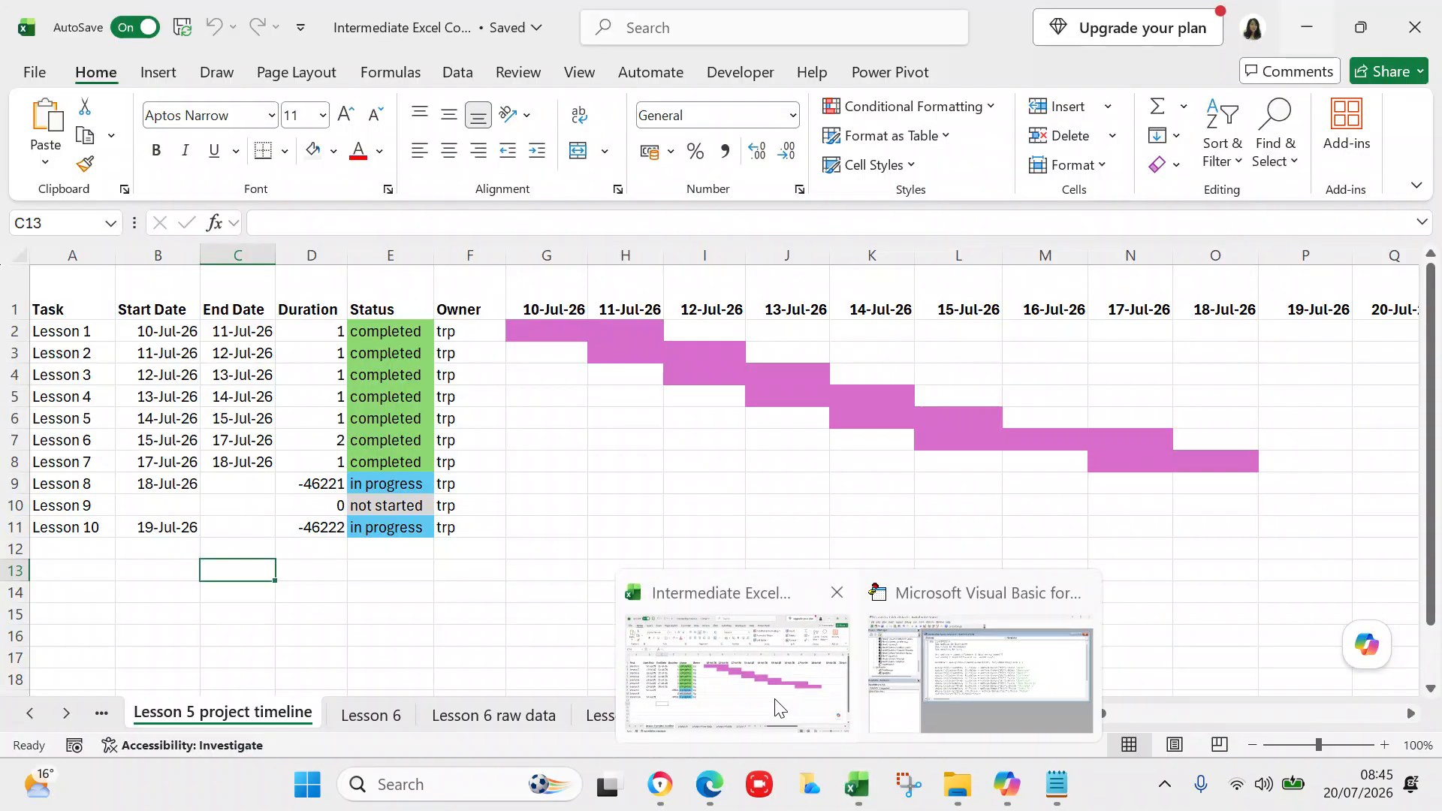
pyautogui.click(774, 698)
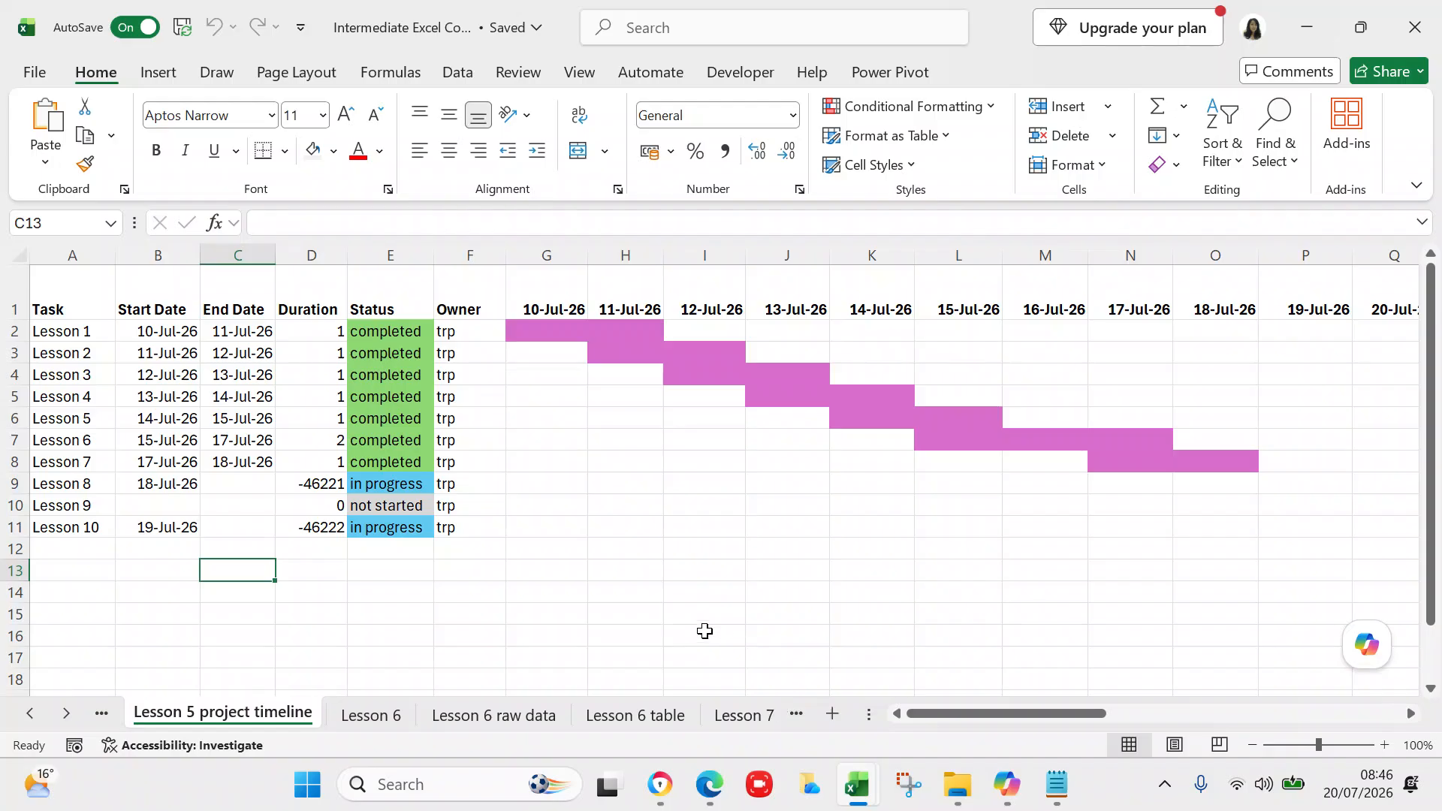
pyautogui.click(240, 488)
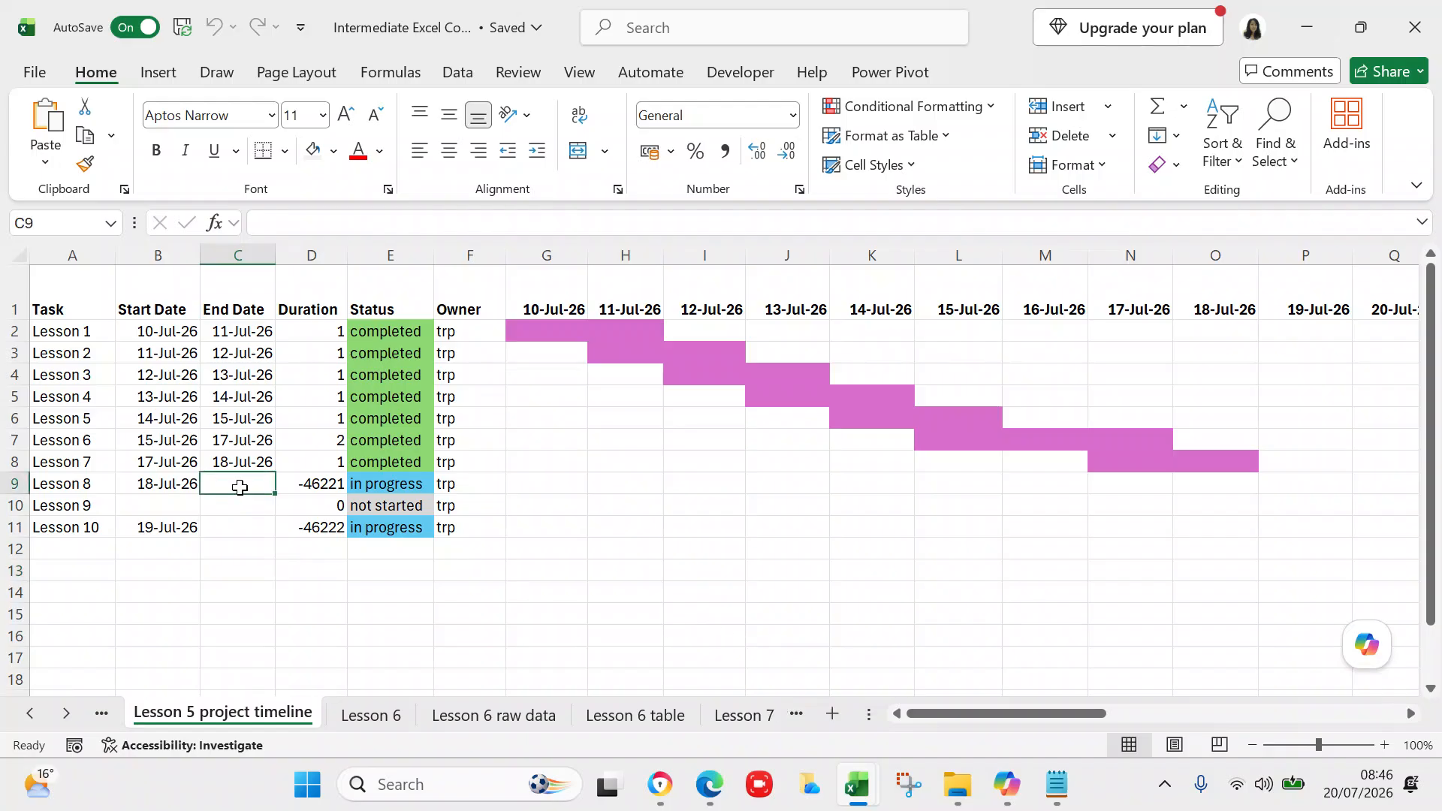
pyautogui.write('20 jul')
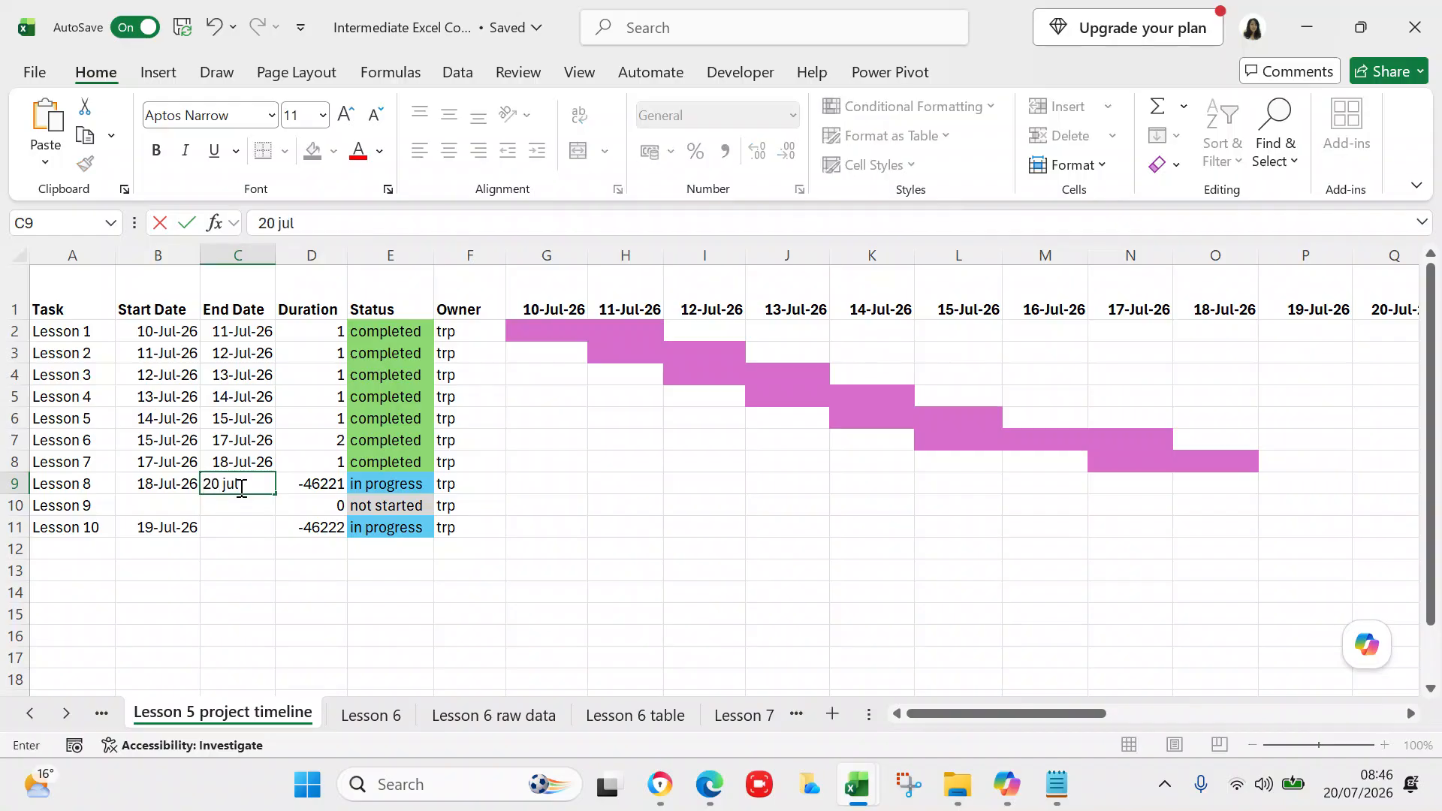
pyautogui.write(' 26')
pyautogui.press('Return')
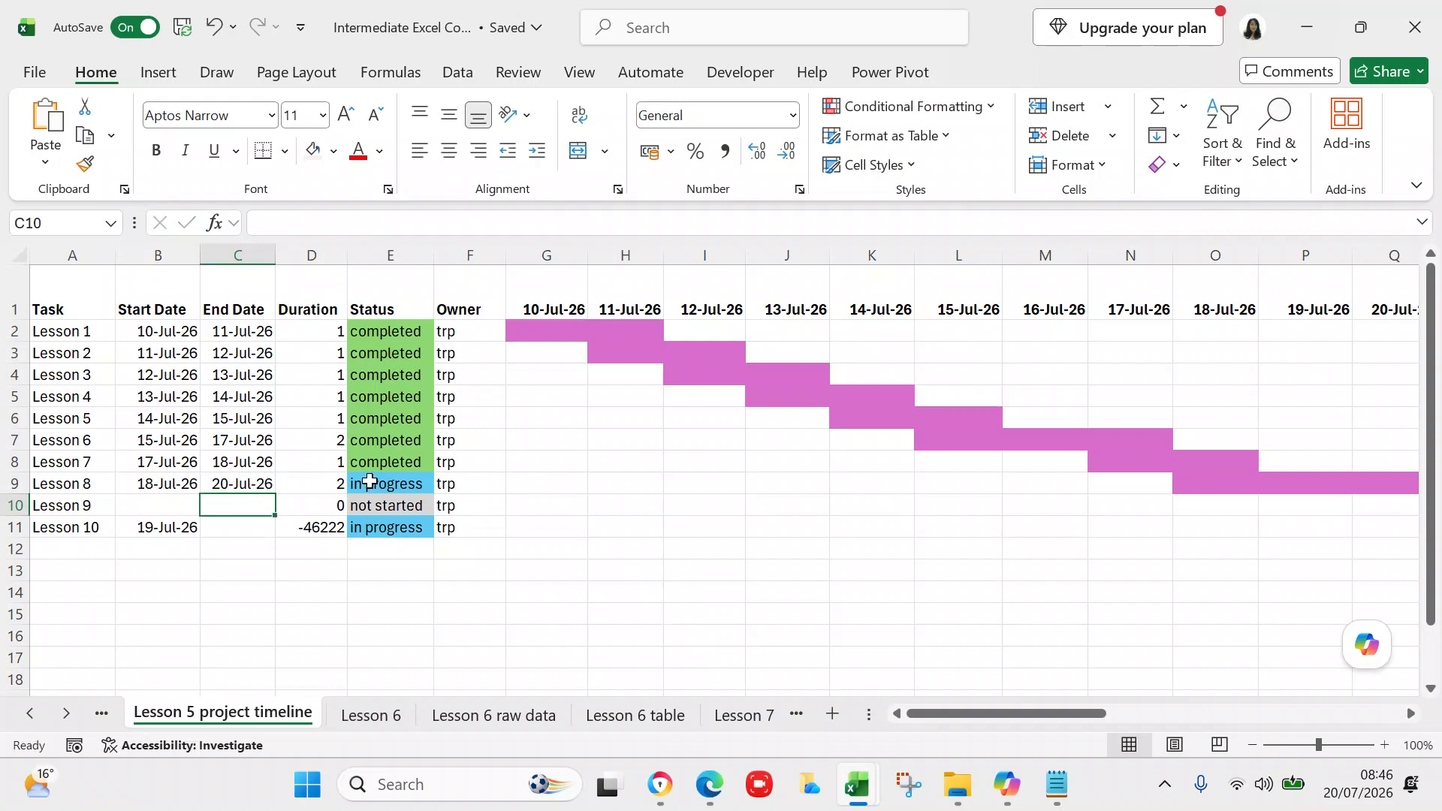
# Step: Change the status of Lesson 8 to completed and check its bar in the timeline chart
pyautogui.click(372, 486)
pyautogui.write('completed')
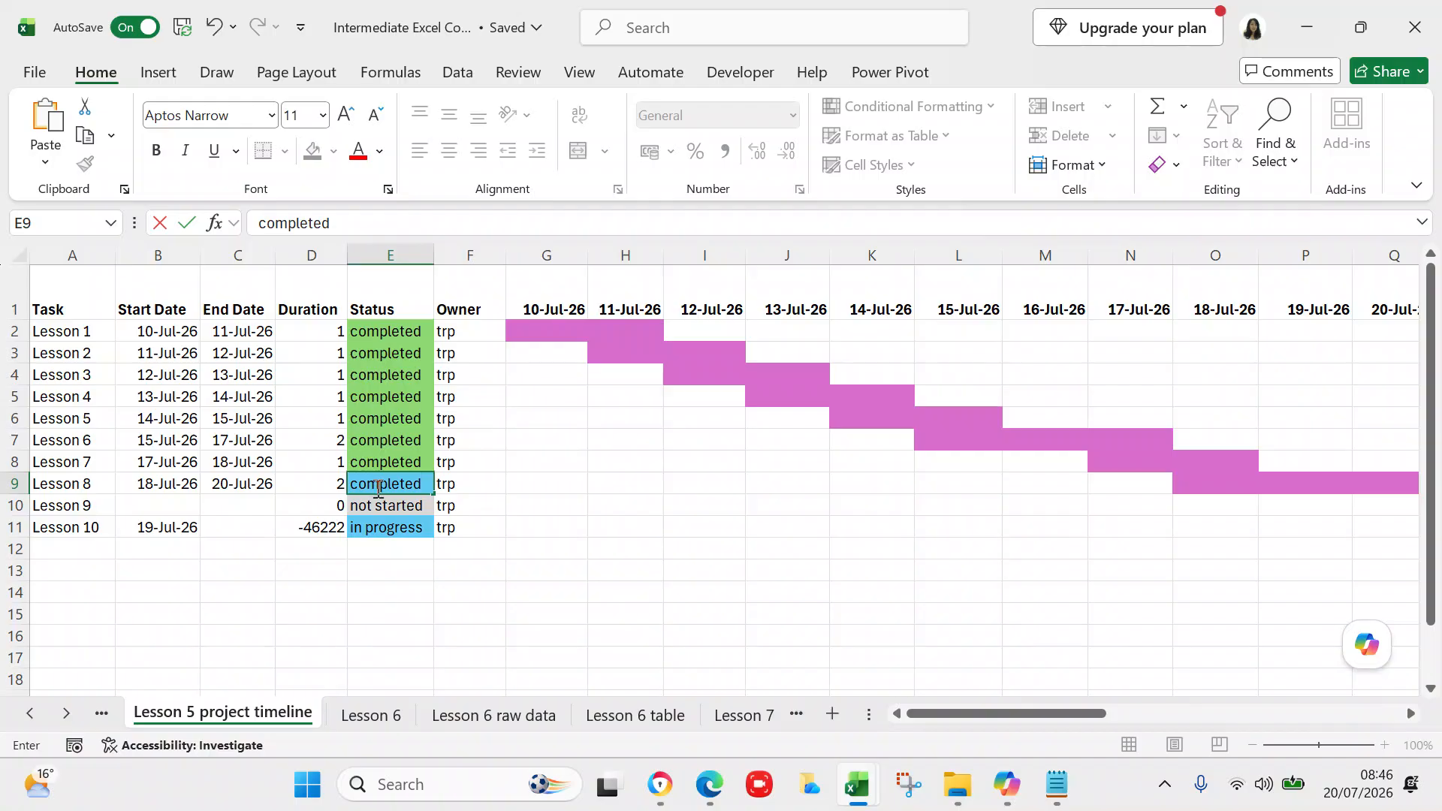
pyautogui.press('Return')
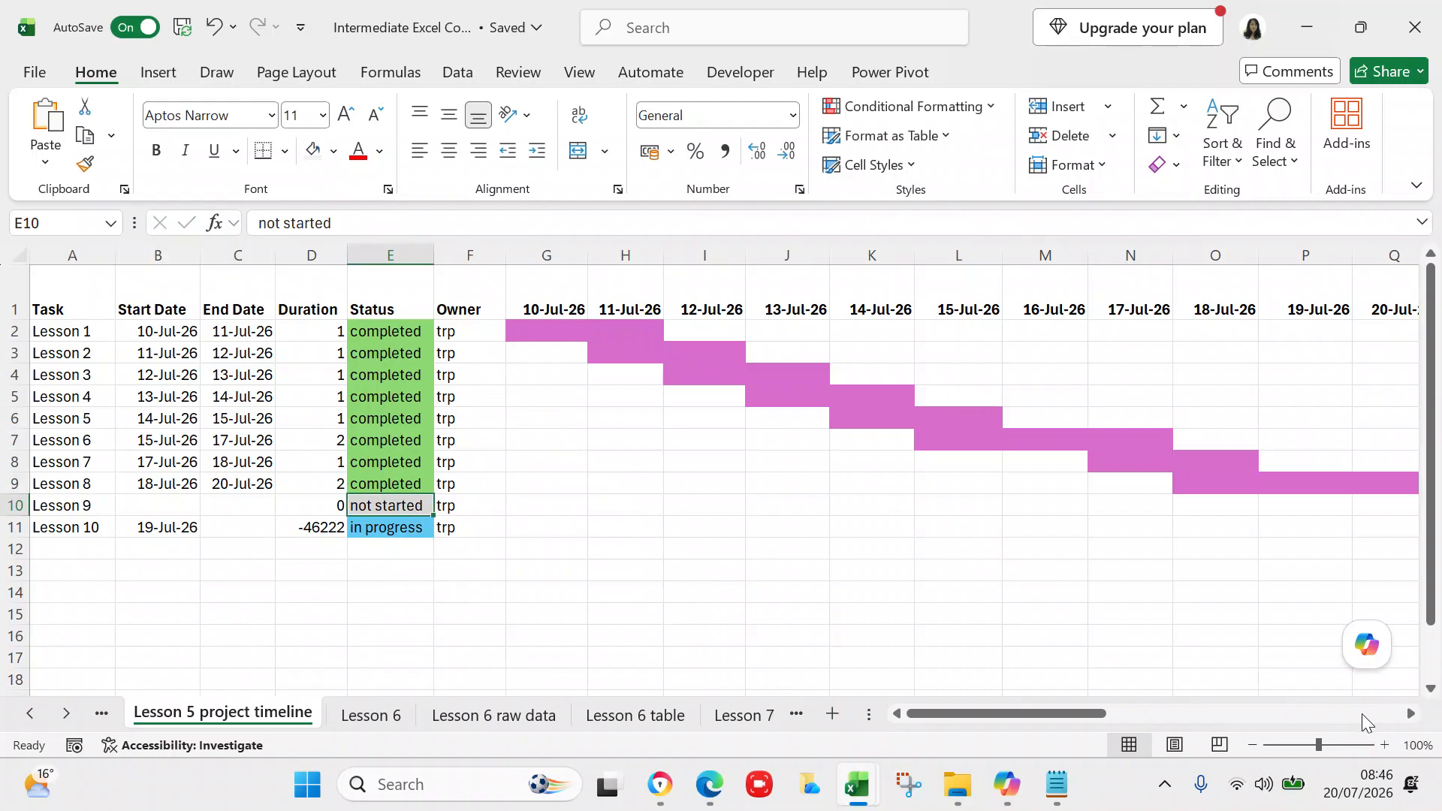
pyautogui.click(1410, 715)
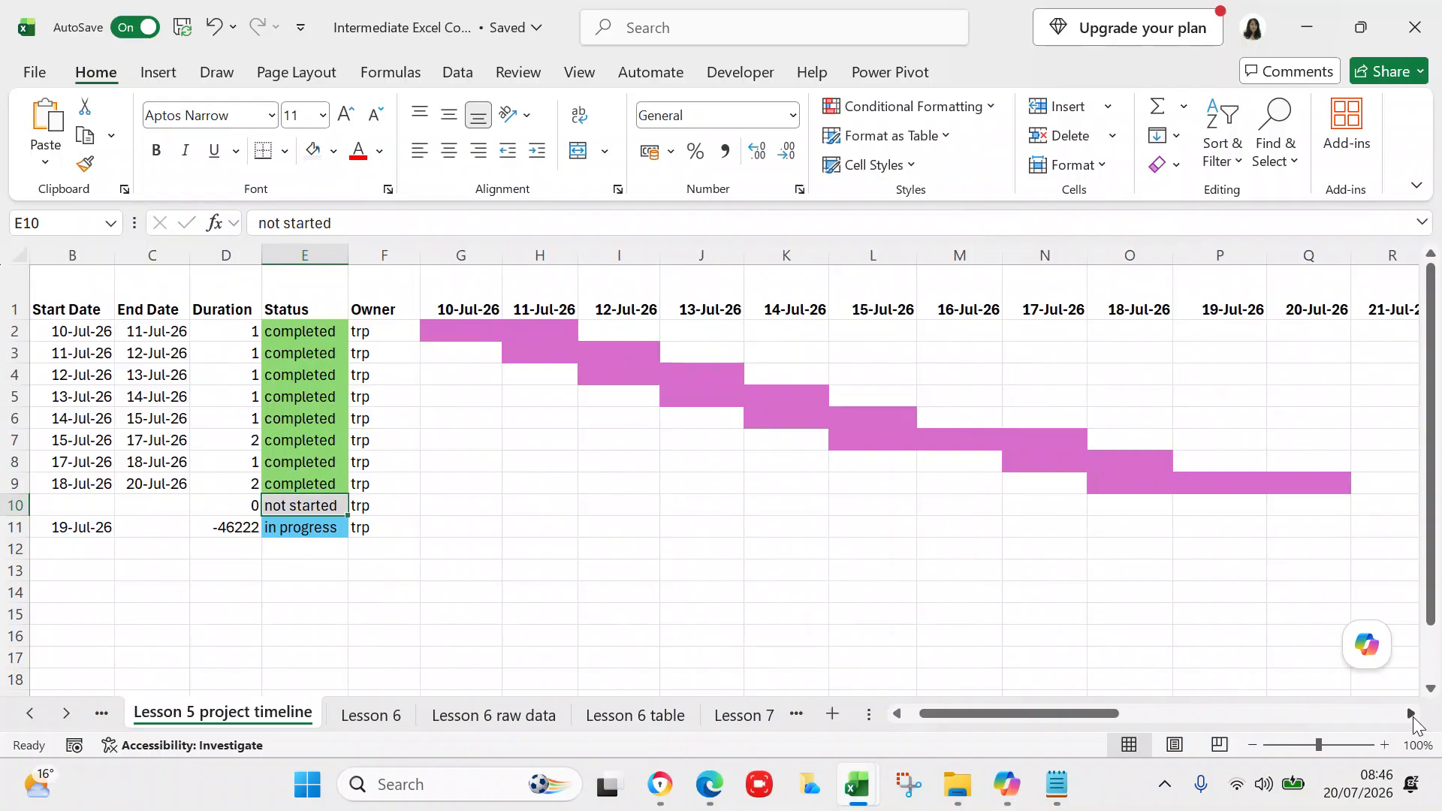
pyautogui.click(897, 715)
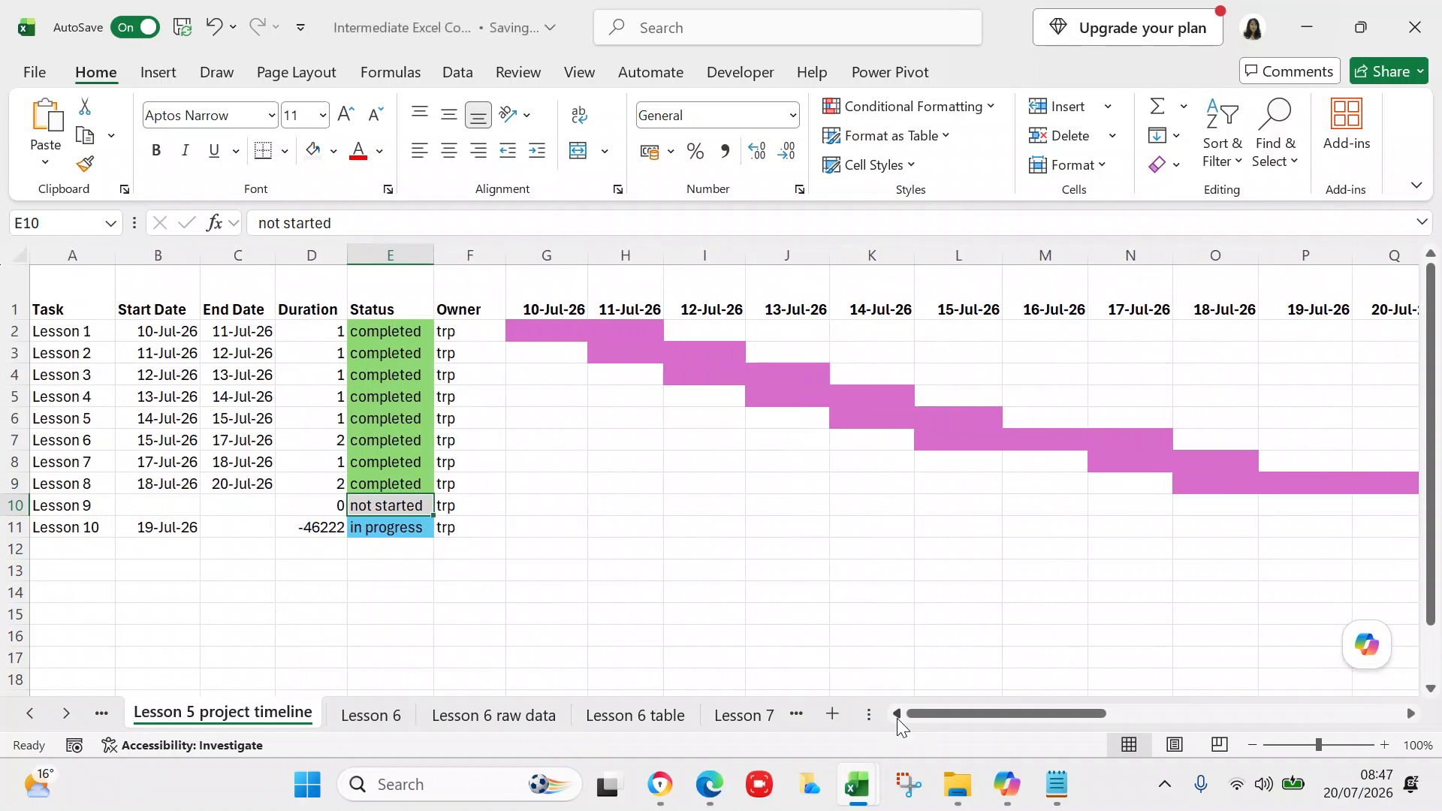
# Step: Open the Lesson 8 worksheet with the data validation notes
pyautogui.click(69, 712)
pyautogui.click(72, 712)
pyautogui.click(72, 712)
pyautogui.click(72, 712)
pyautogui.click(69, 713)
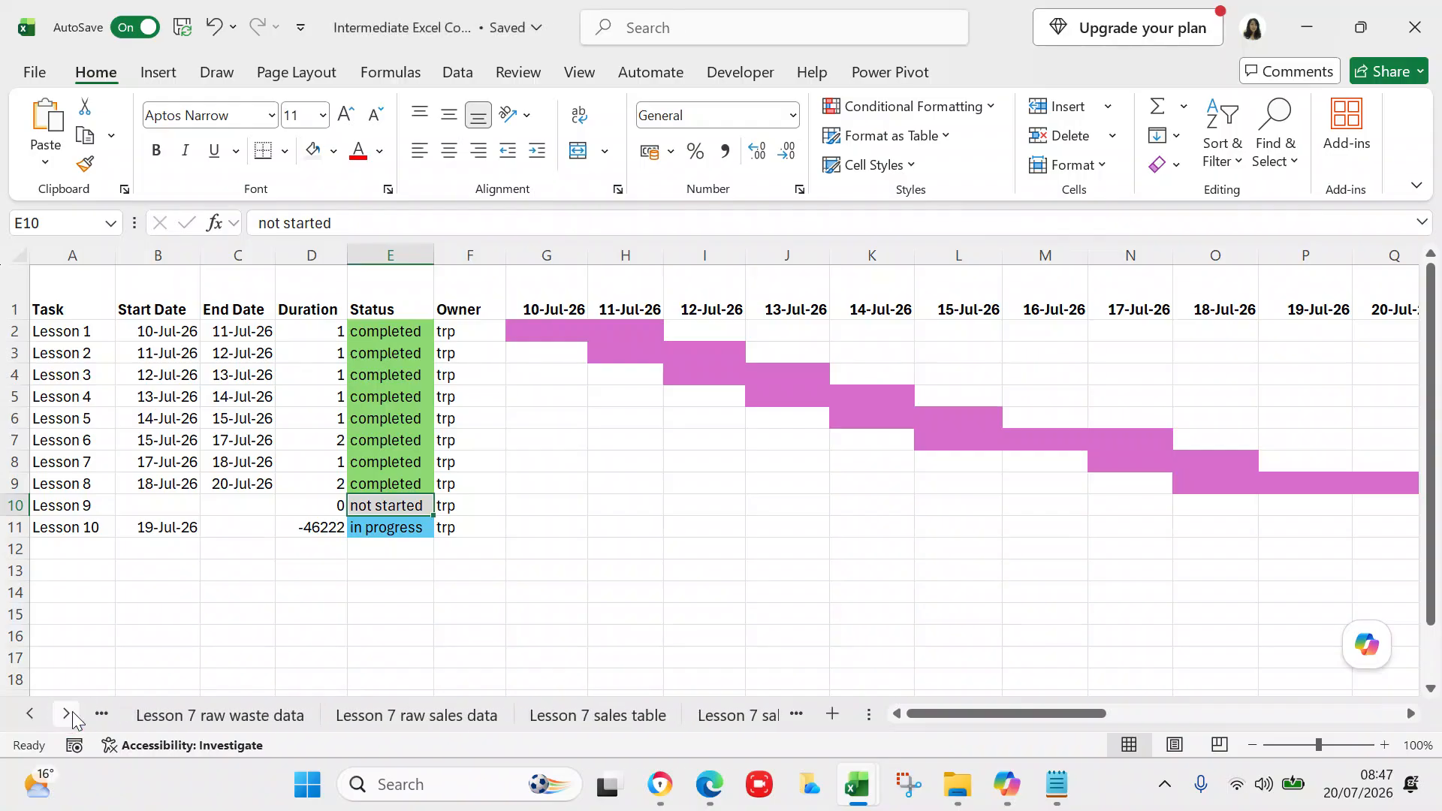
pyautogui.click(69, 712)
pyautogui.click(72, 712)
pyautogui.click(526, 715)
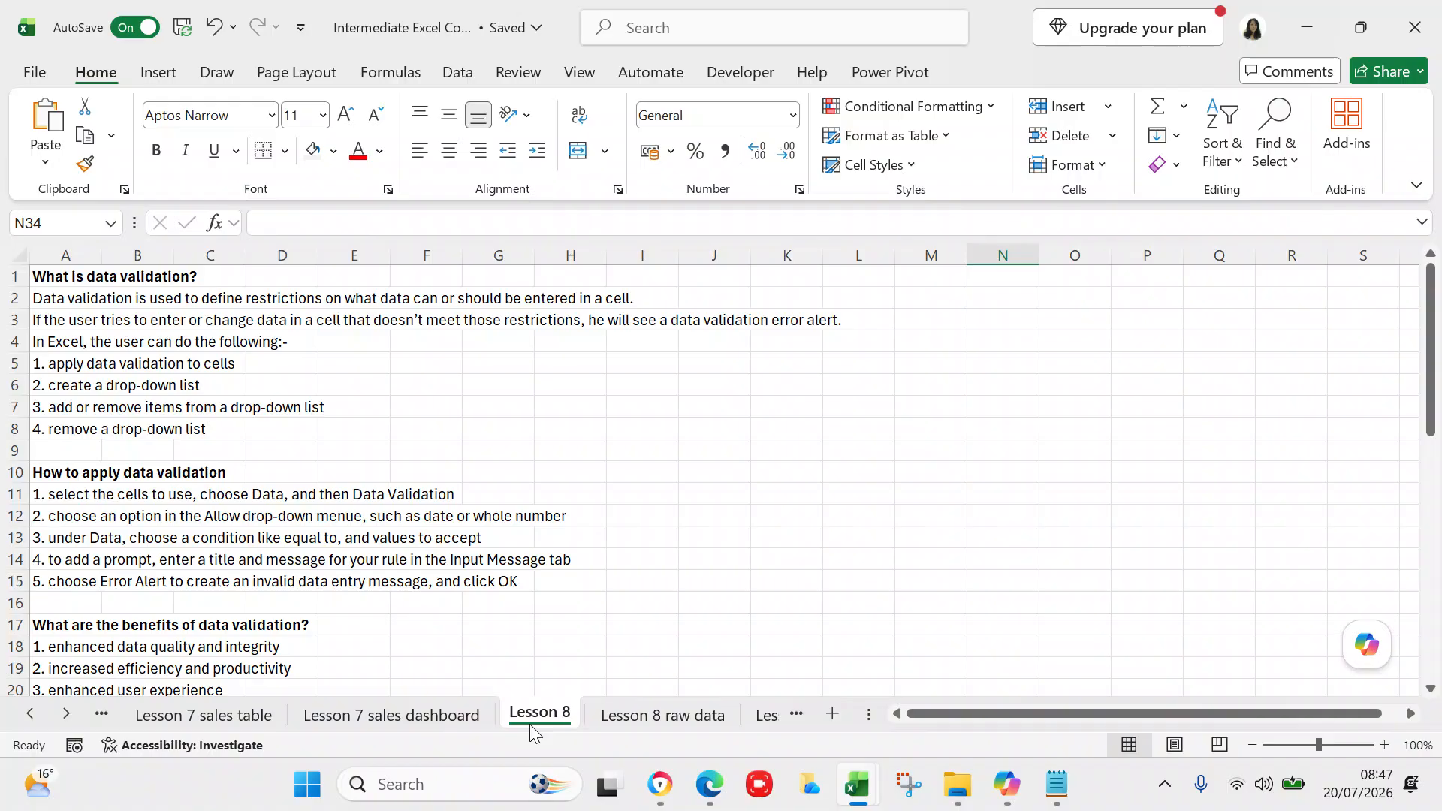
# Step: Read through the data validation notes and correct the misspelling "menue" to "menu" in cell A12
pyautogui.click(1431, 689)
pyautogui.click(1430, 691)
pyautogui.click(1430, 691)
pyautogui.click(1430, 690)
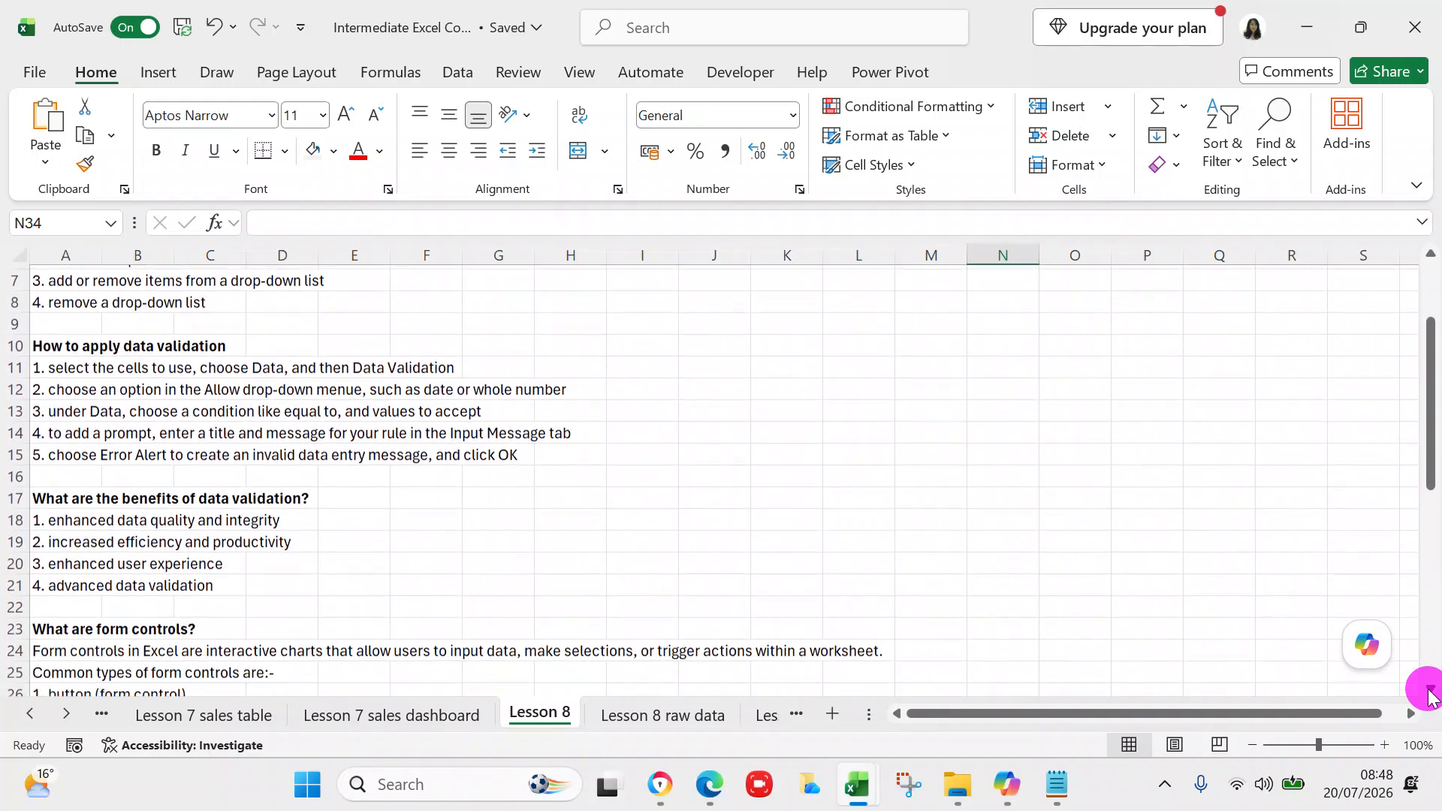
pyautogui.click(1430, 690)
pyautogui.click(1431, 691)
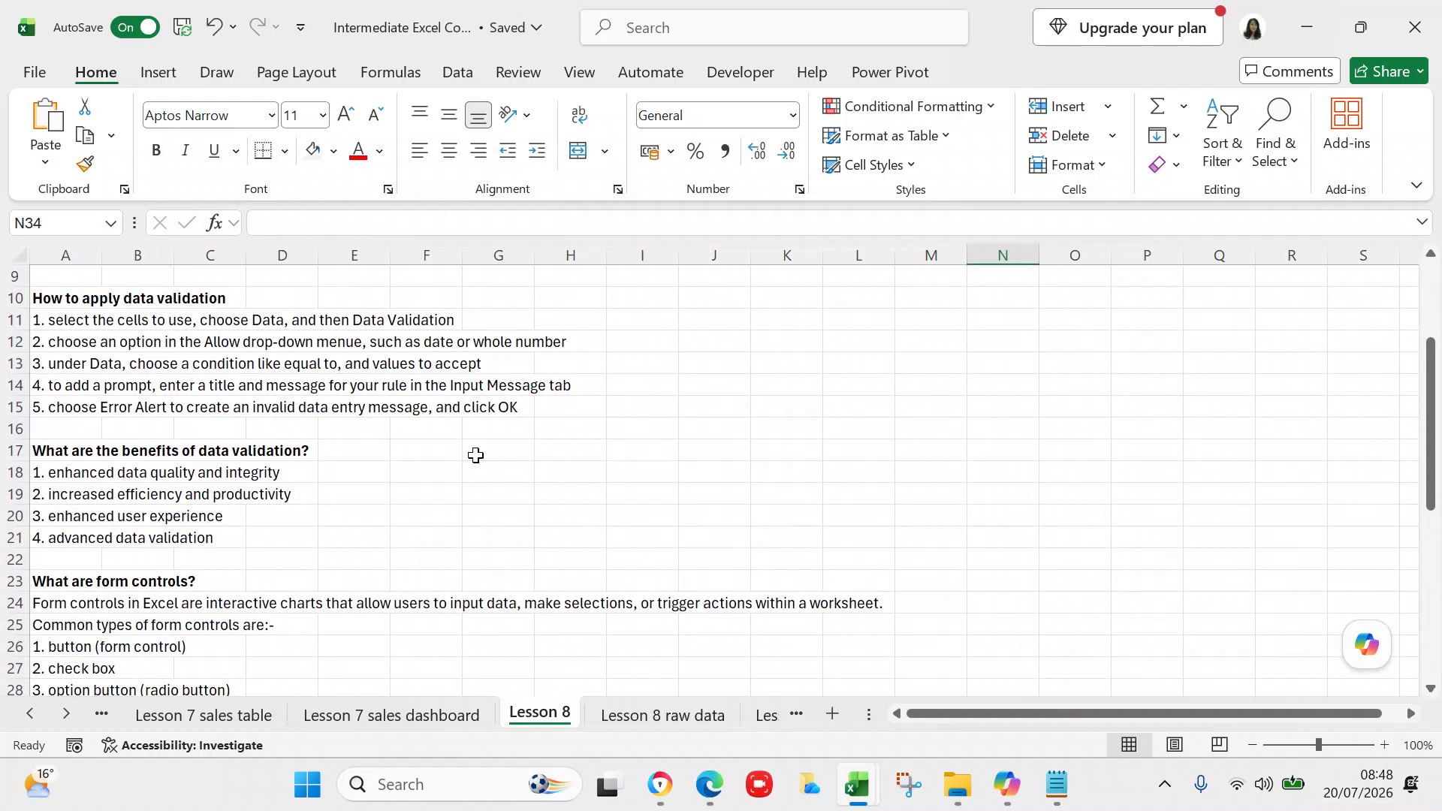
pyautogui.click(54, 342)
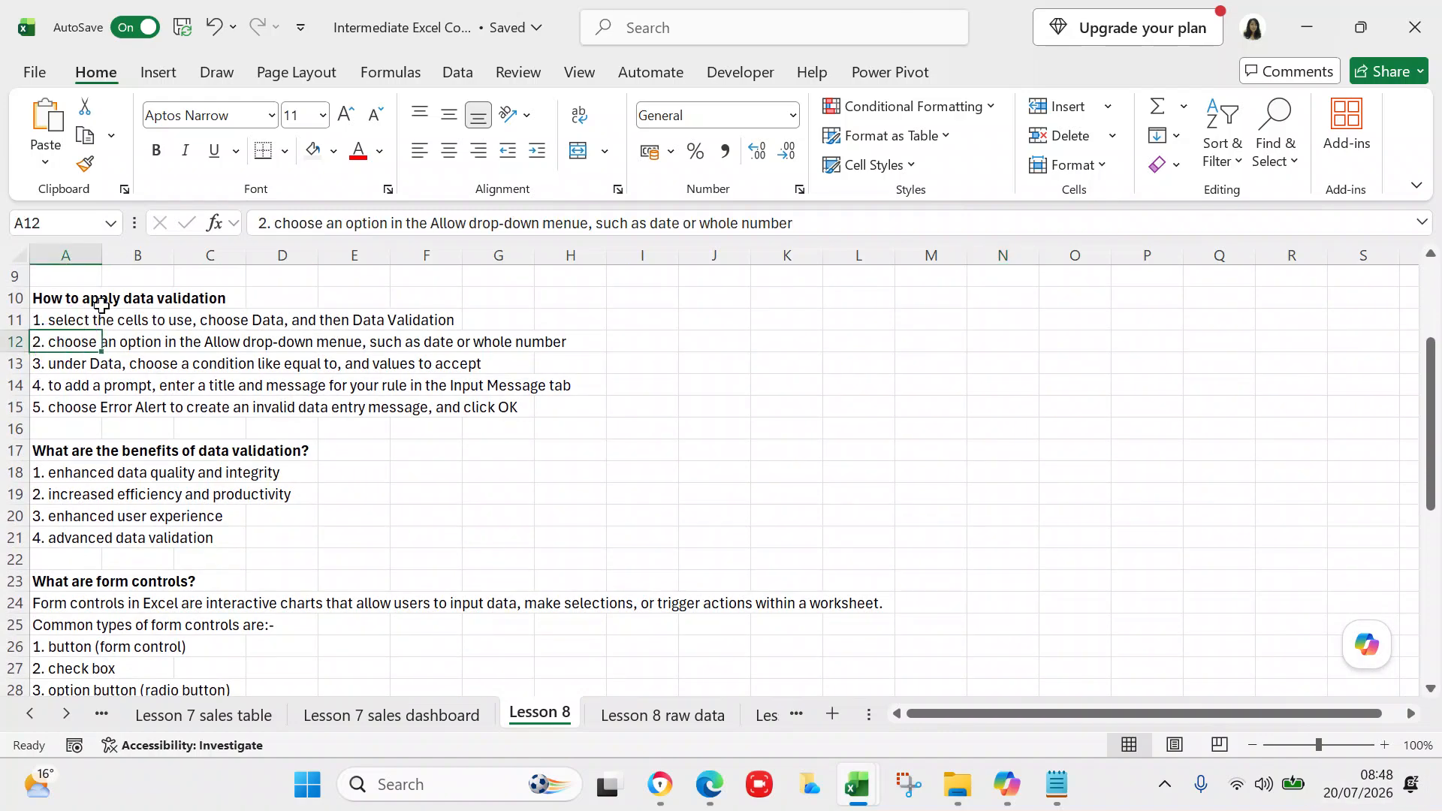
pyautogui.click(589, 223)
pyautogui.press('BackSpace')
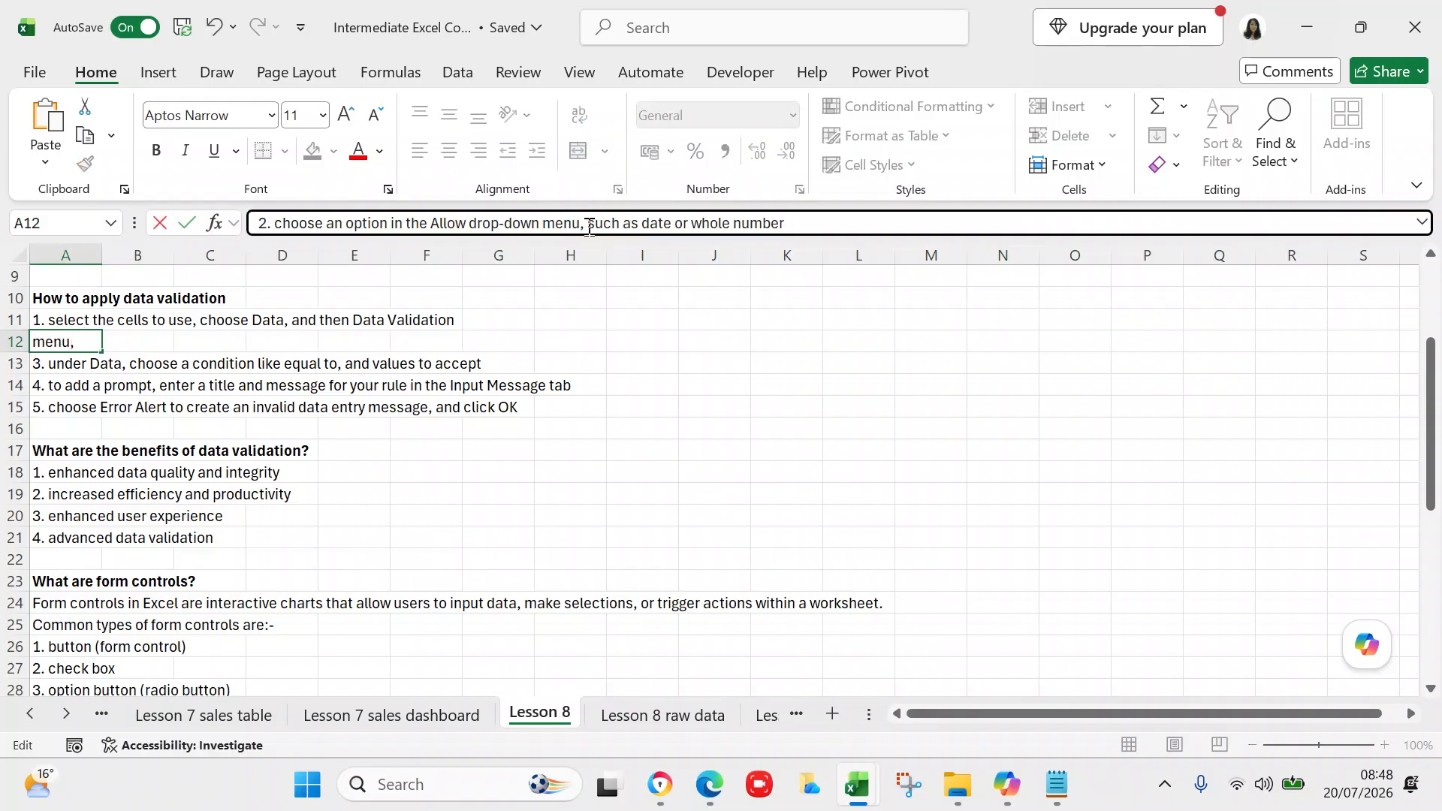
pyautogui.click(827, 472)
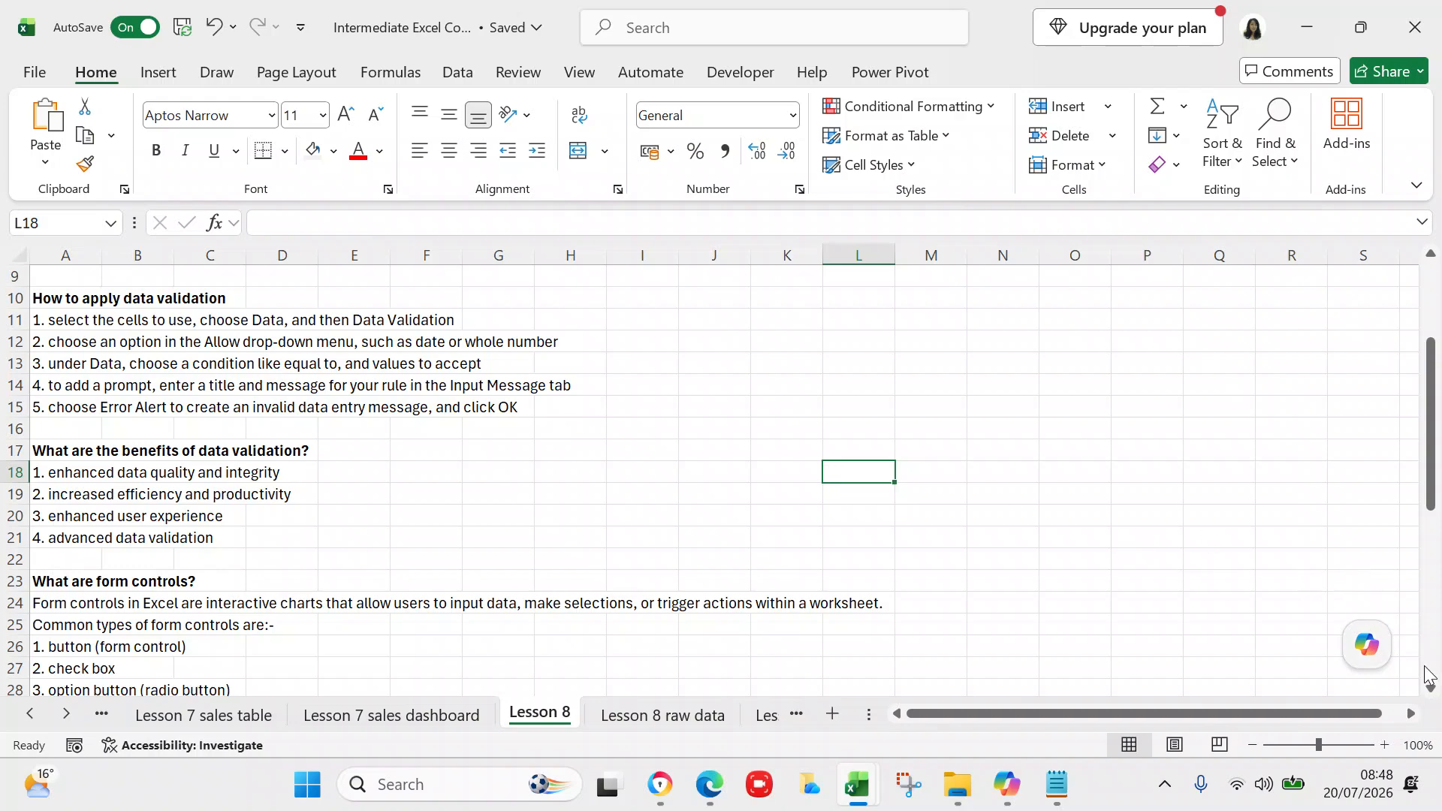
# Step: Read through the form controls notes and correct the misspelling "inout" to "input" in cell A44
pyautogui.click(1430, 688)
pyautogui.click(1431, 689)
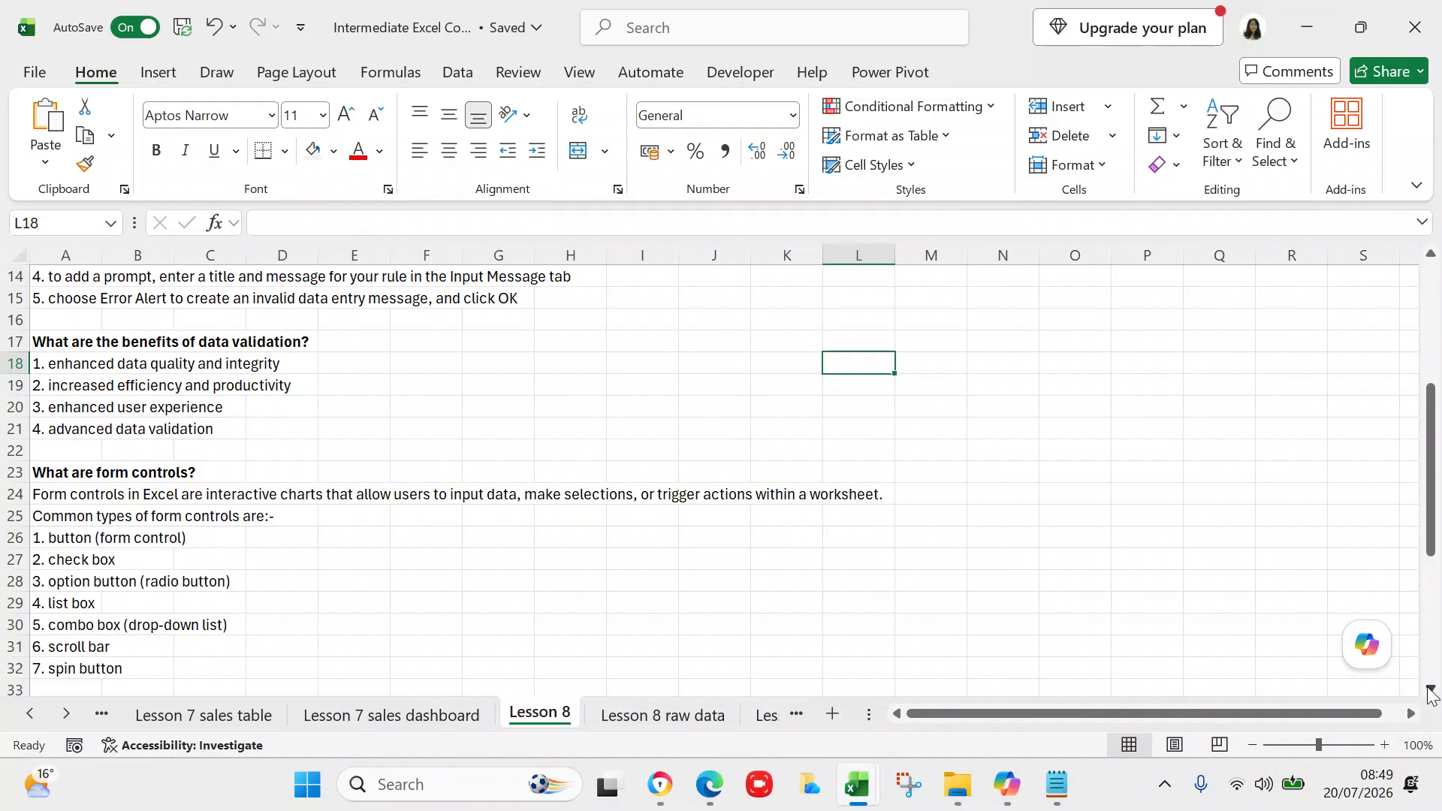
pyautogui.moveTo(1430, 691); pyautogui.dragTo(1430, 691)
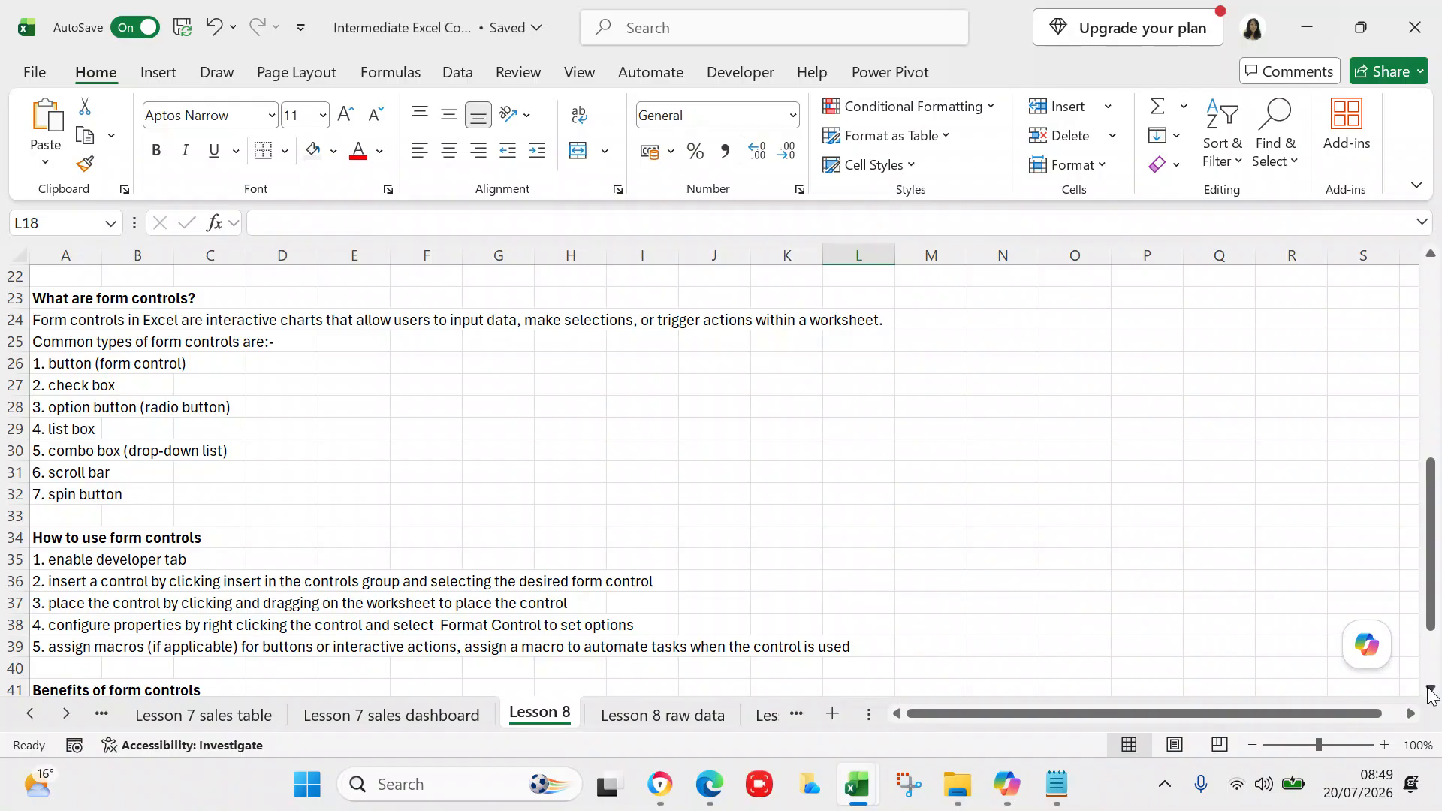
pyautogui.click(1430, 689)
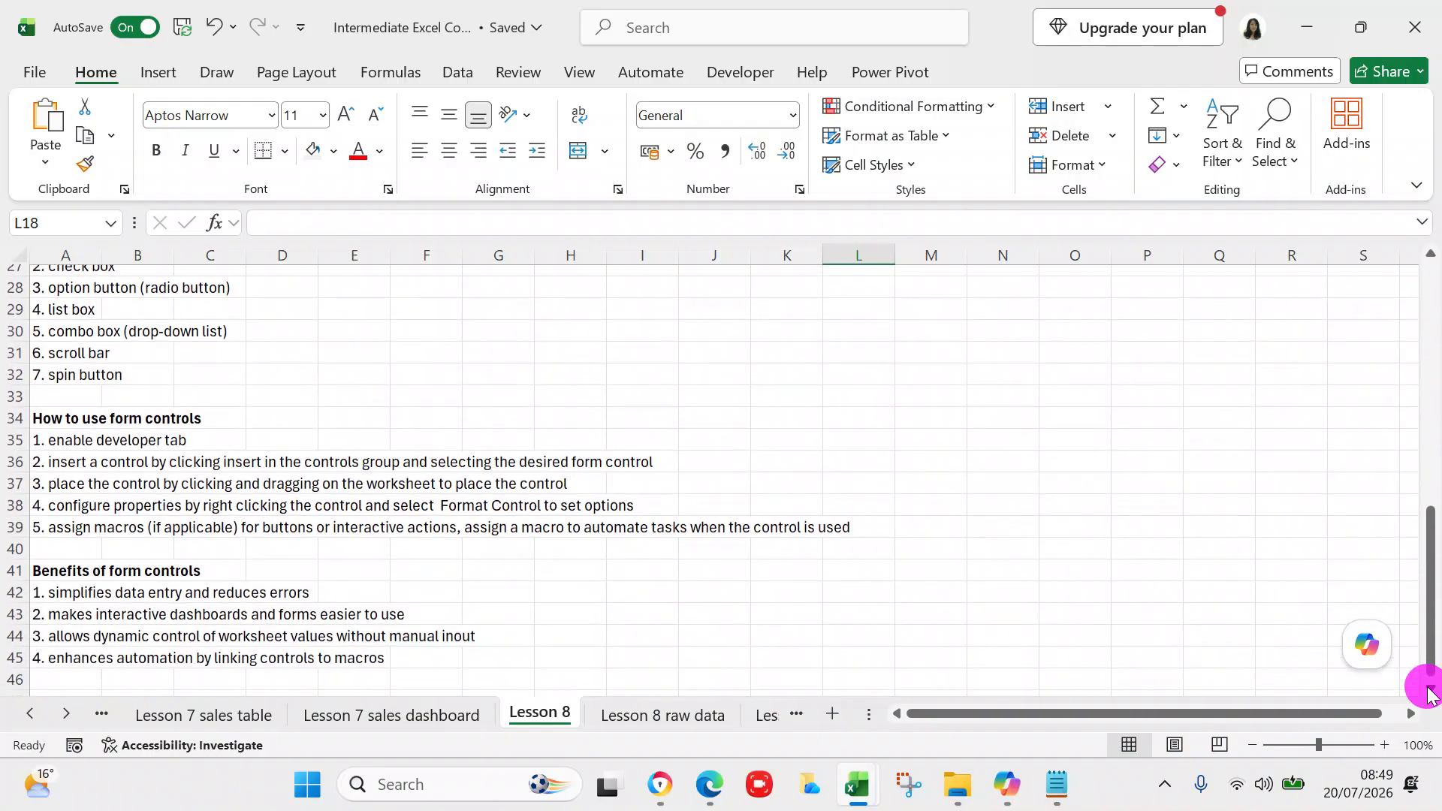
pyautogui.click(1430, 690)
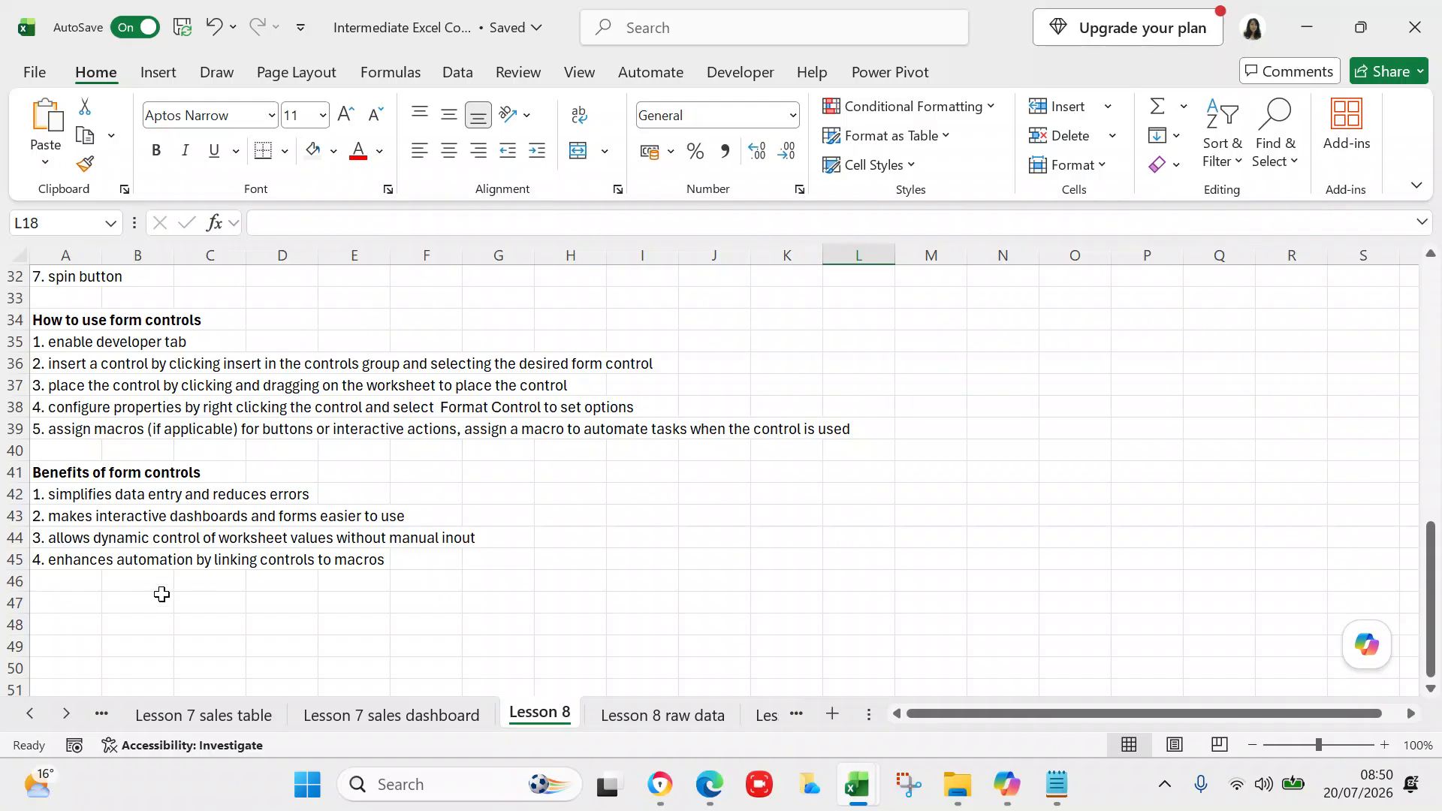
pyautogui.click(100, 537)
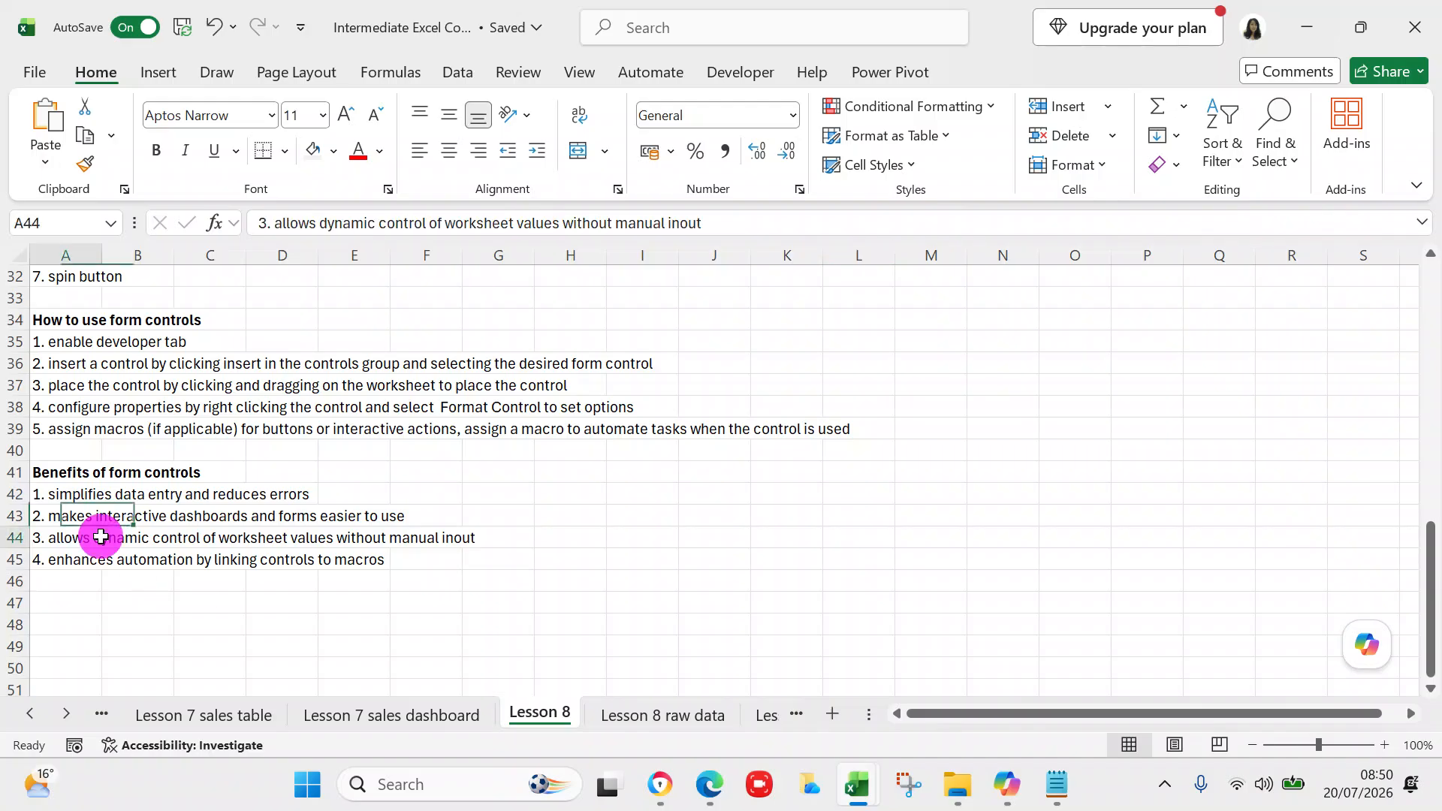
pyautogui.doubleClick(687, 224)
pyautogui.press('BackSpace')
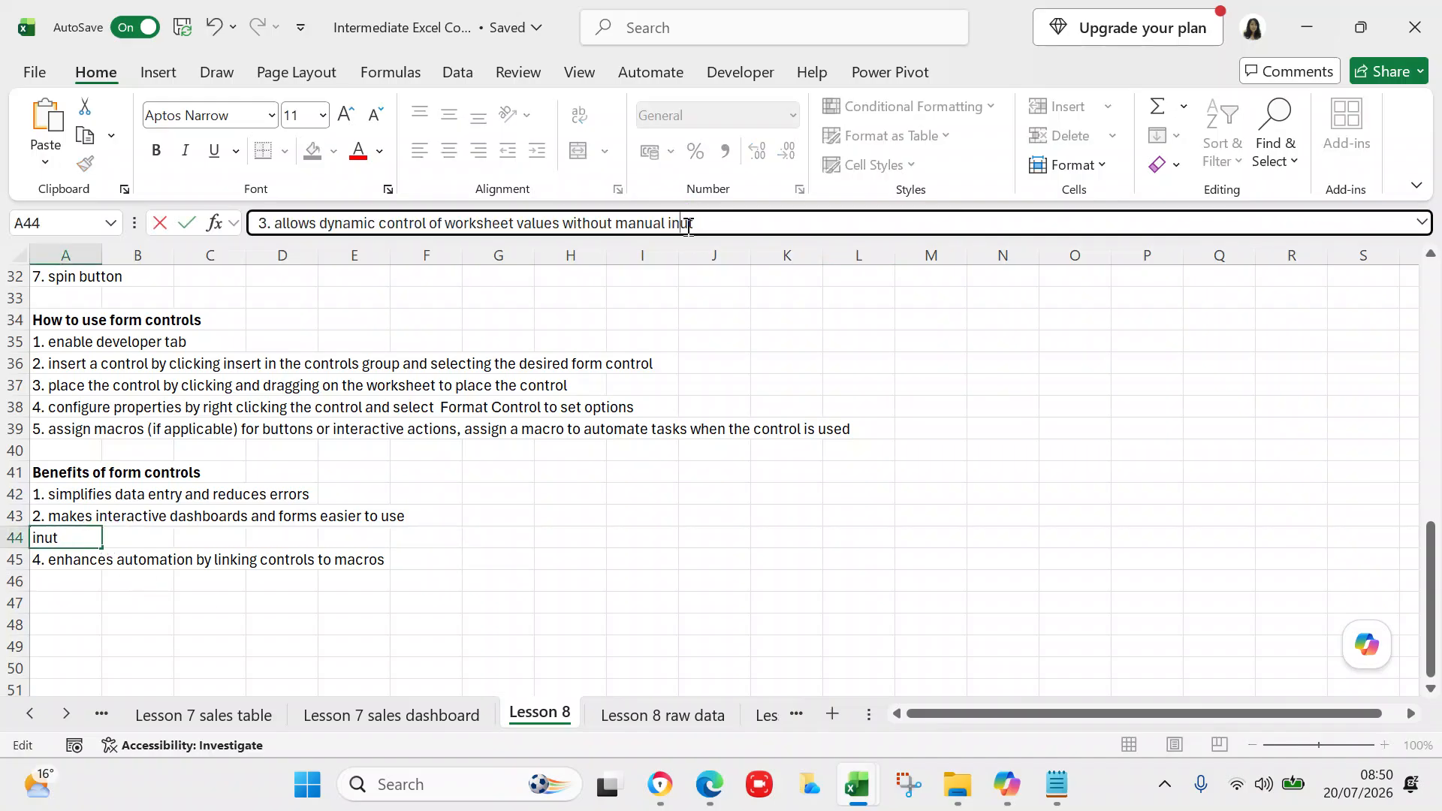
pyautogui.write('p')
pyautogui.click(703, 521)
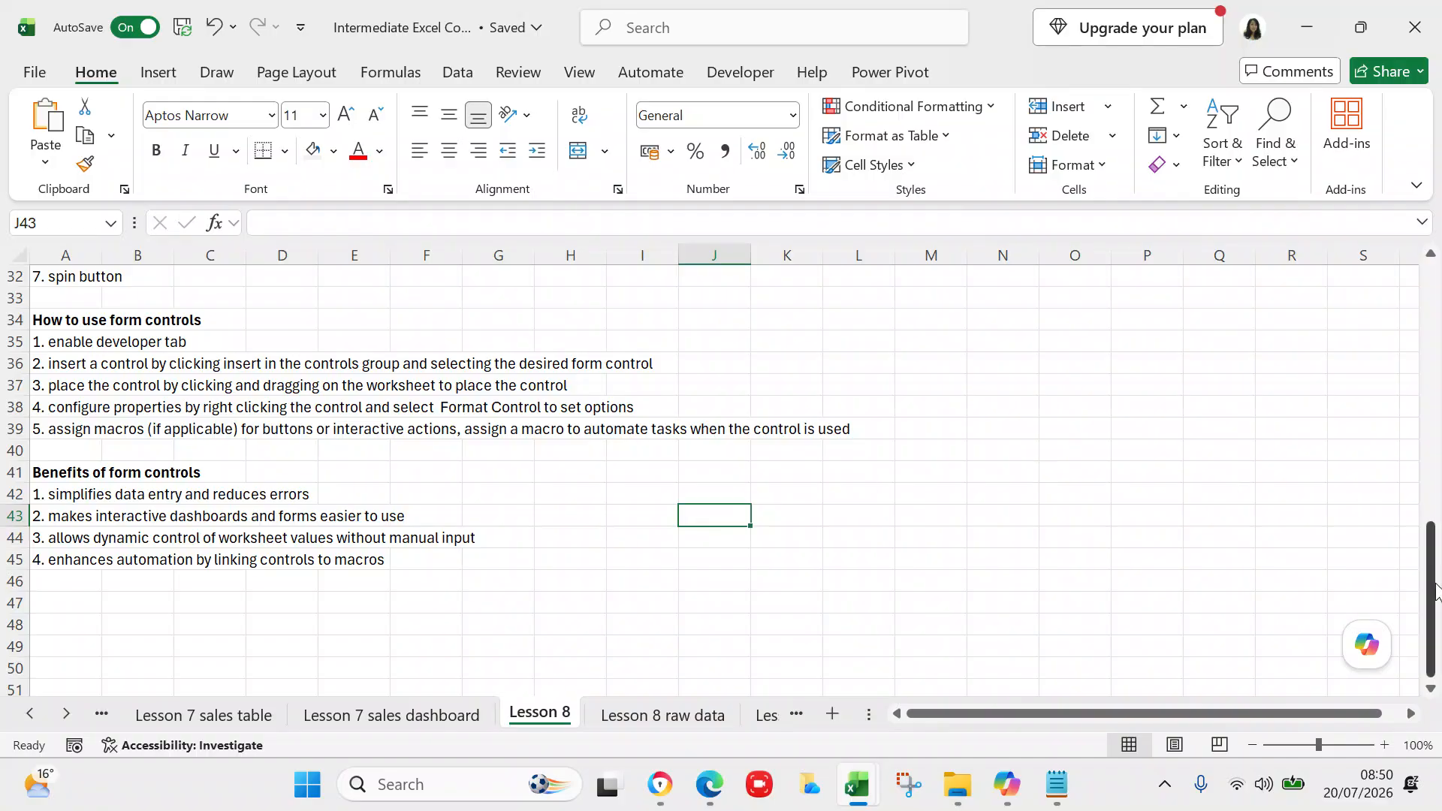
# Step: Open the Lesson 8 raw data sheet and review its employee and product lists
pyautogui.moveTo(1428, 545); pyautogui.dragTo(1432, 330)
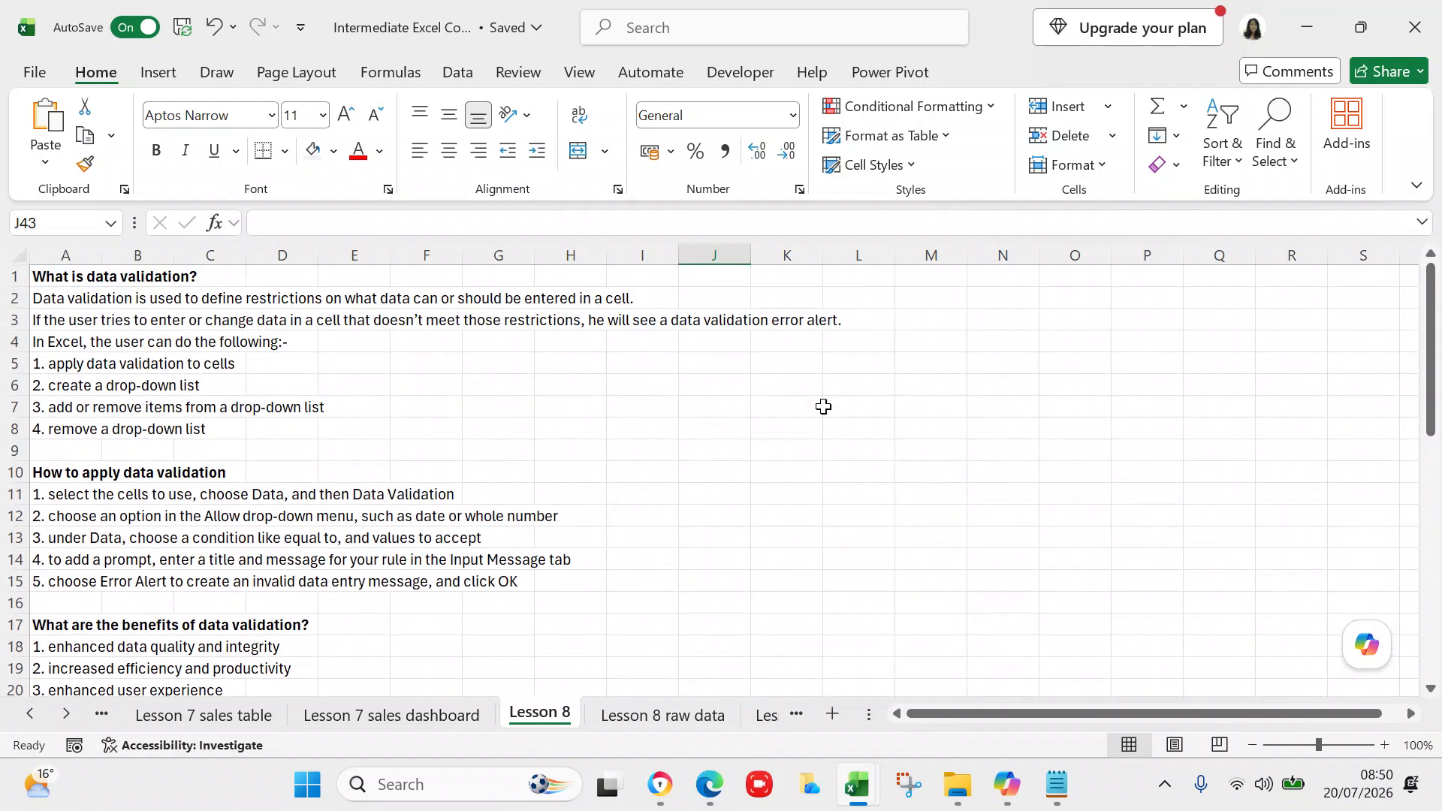
pyautogui.click(649, 723)
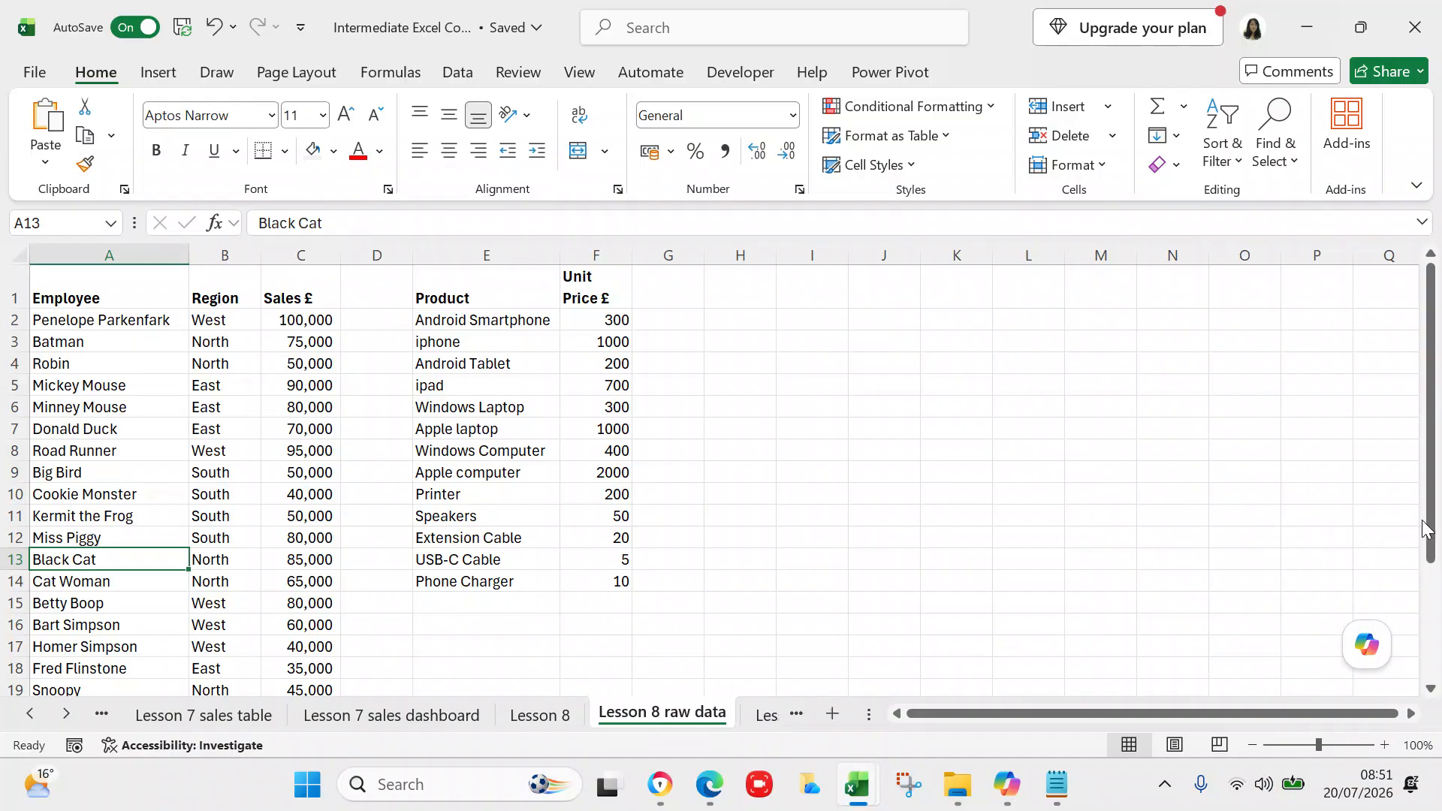
pyautogui.moveTo(1433, 538); pyautogui.dragTo(1438, 652)
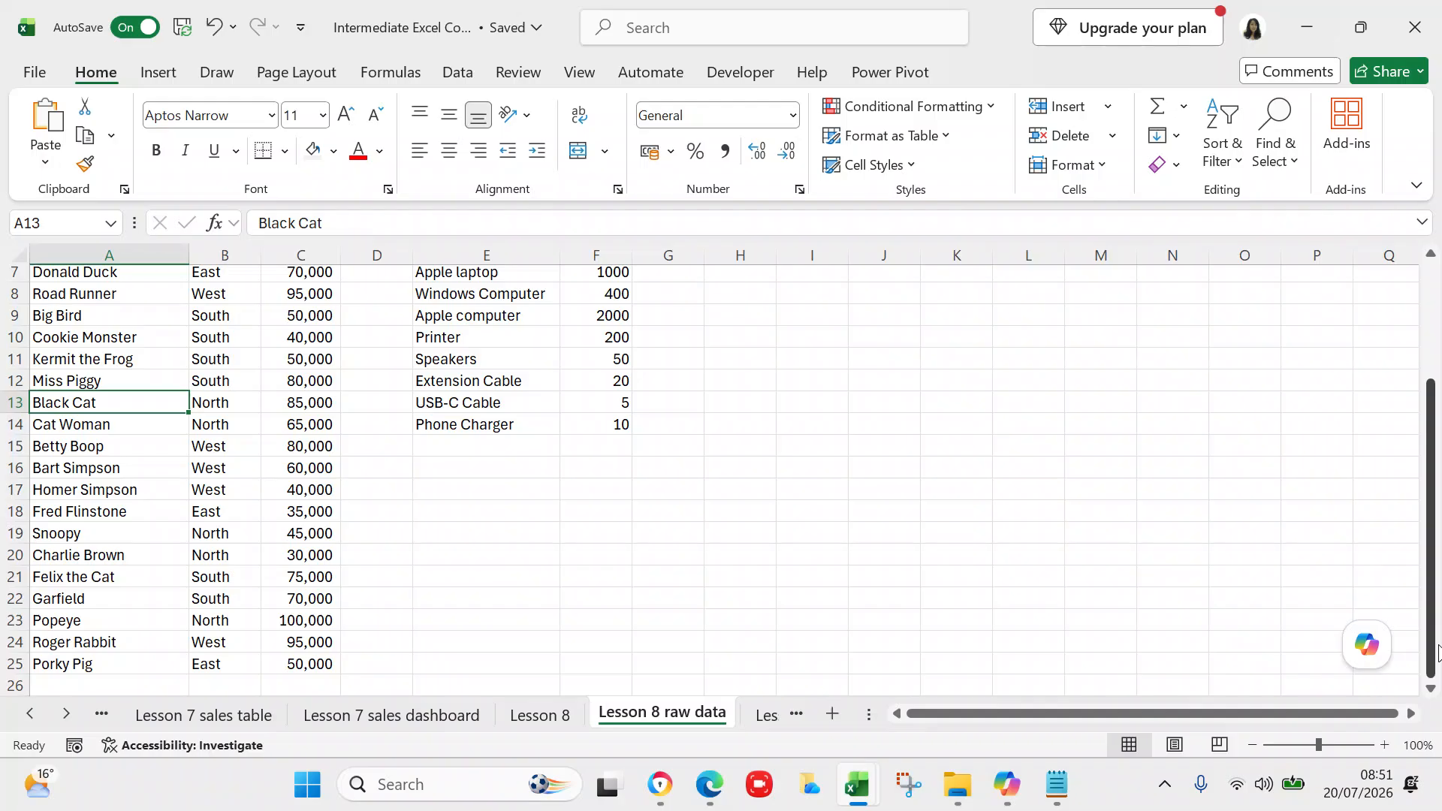
pyautogui.moveTo(1438, 653); pyautogui.dragTo(1397, 399)
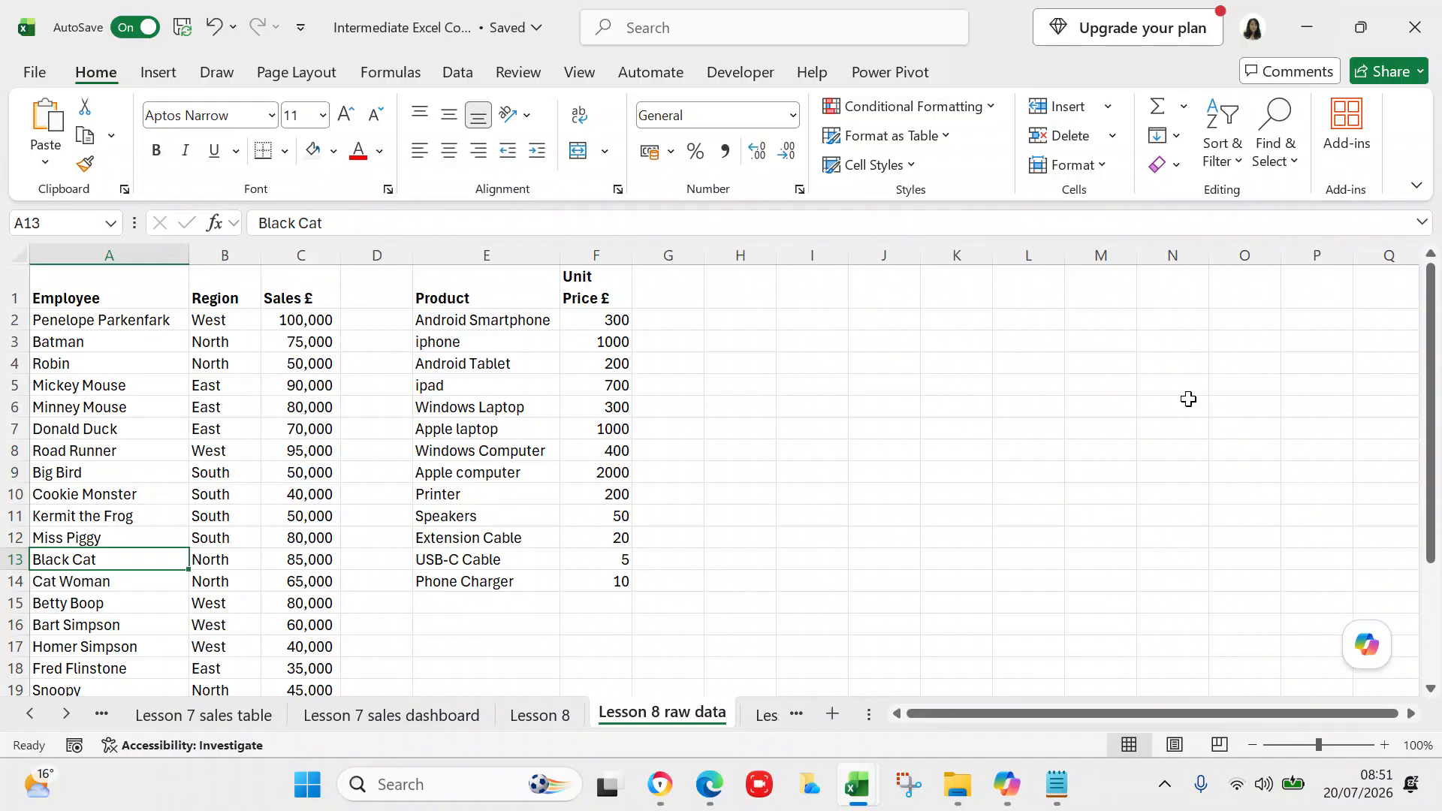
# Step: On the Lesson 8 table data sheet, enter the headers Student in I1 and Score in J1
pyautogui.click(73, 715)
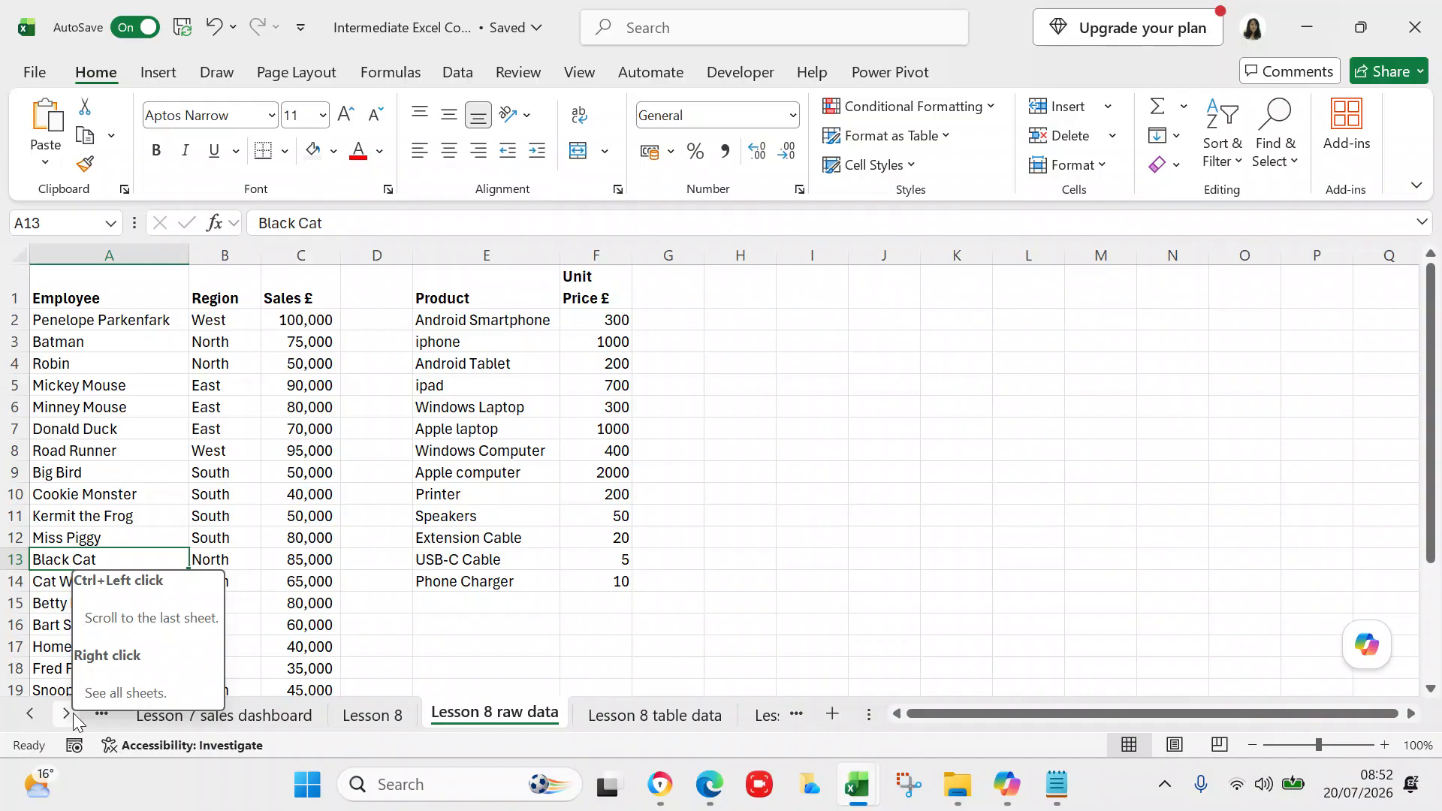
pyautogui.click(614, 720)
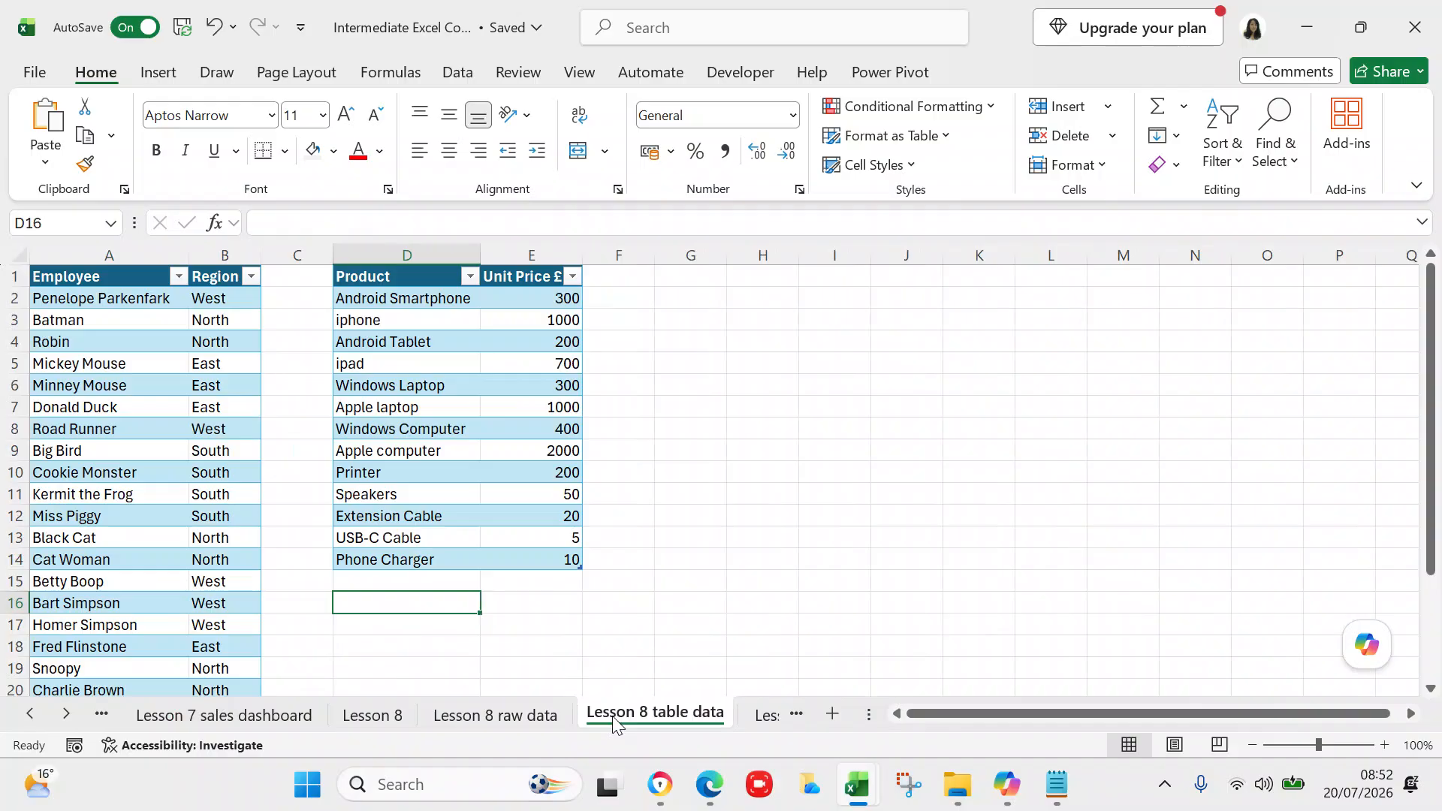
pyautogui.click(828, 279)
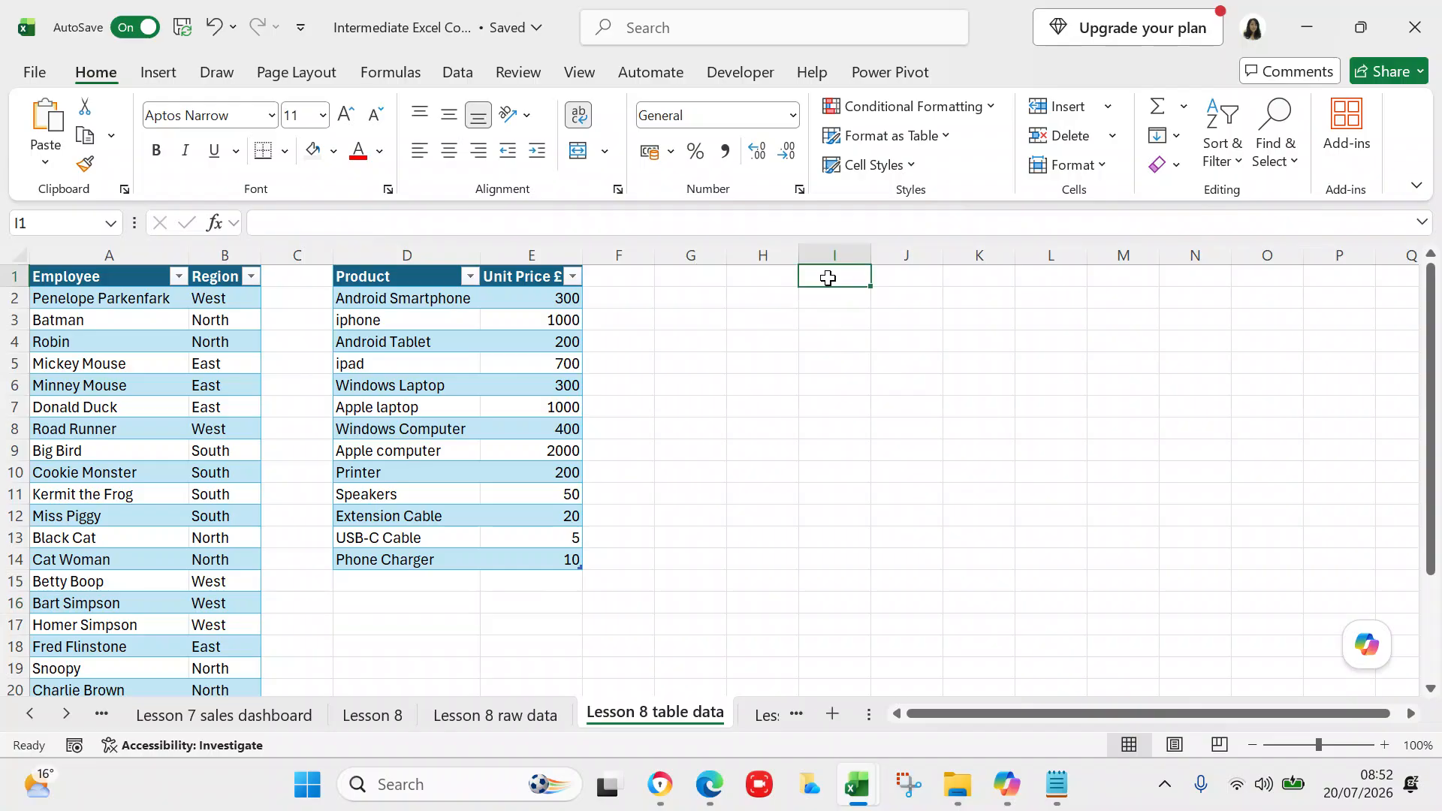
pyautogui.write('Stud')
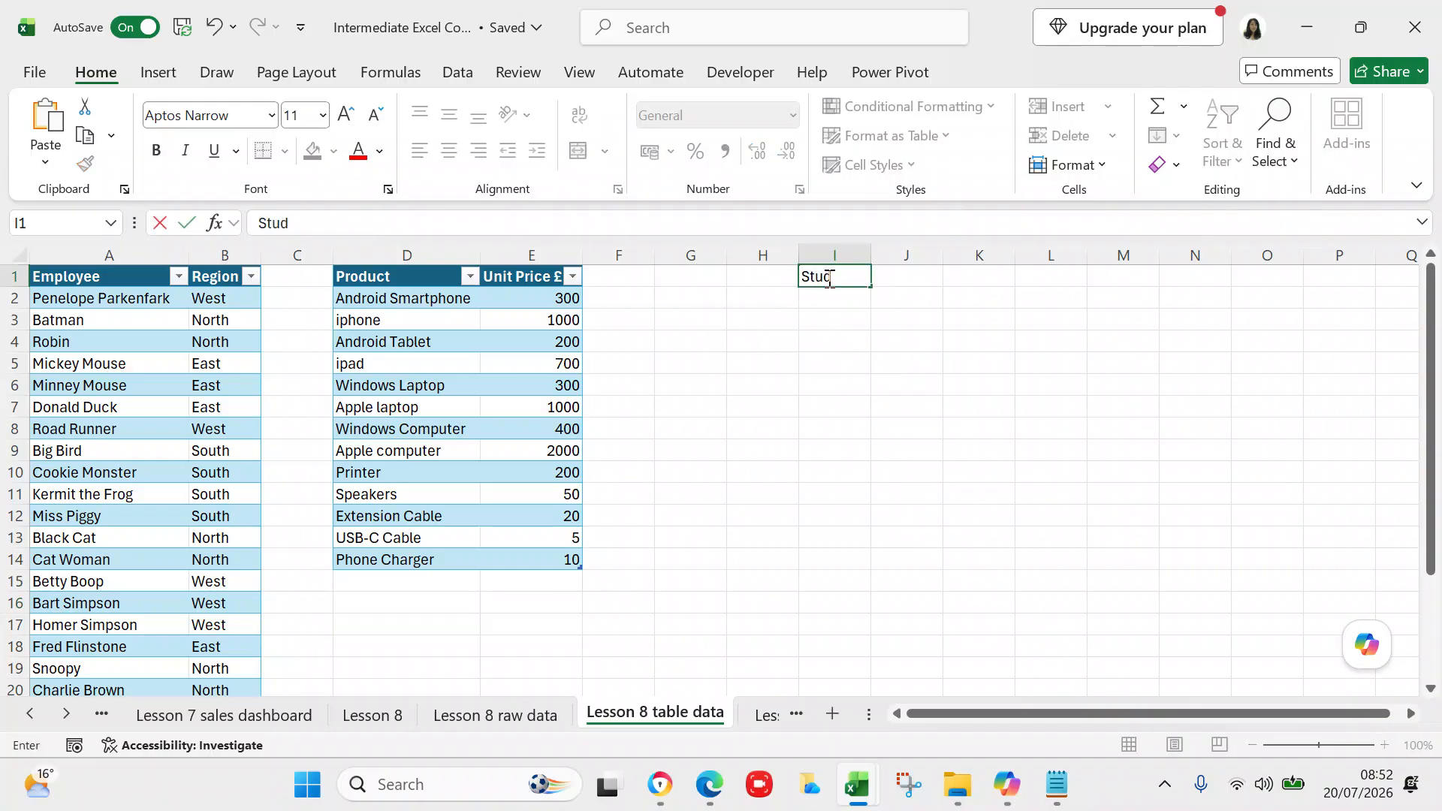
pyautogui.write('ent')
pyautogui.click(905, 278)
pyautogui.write('Score')
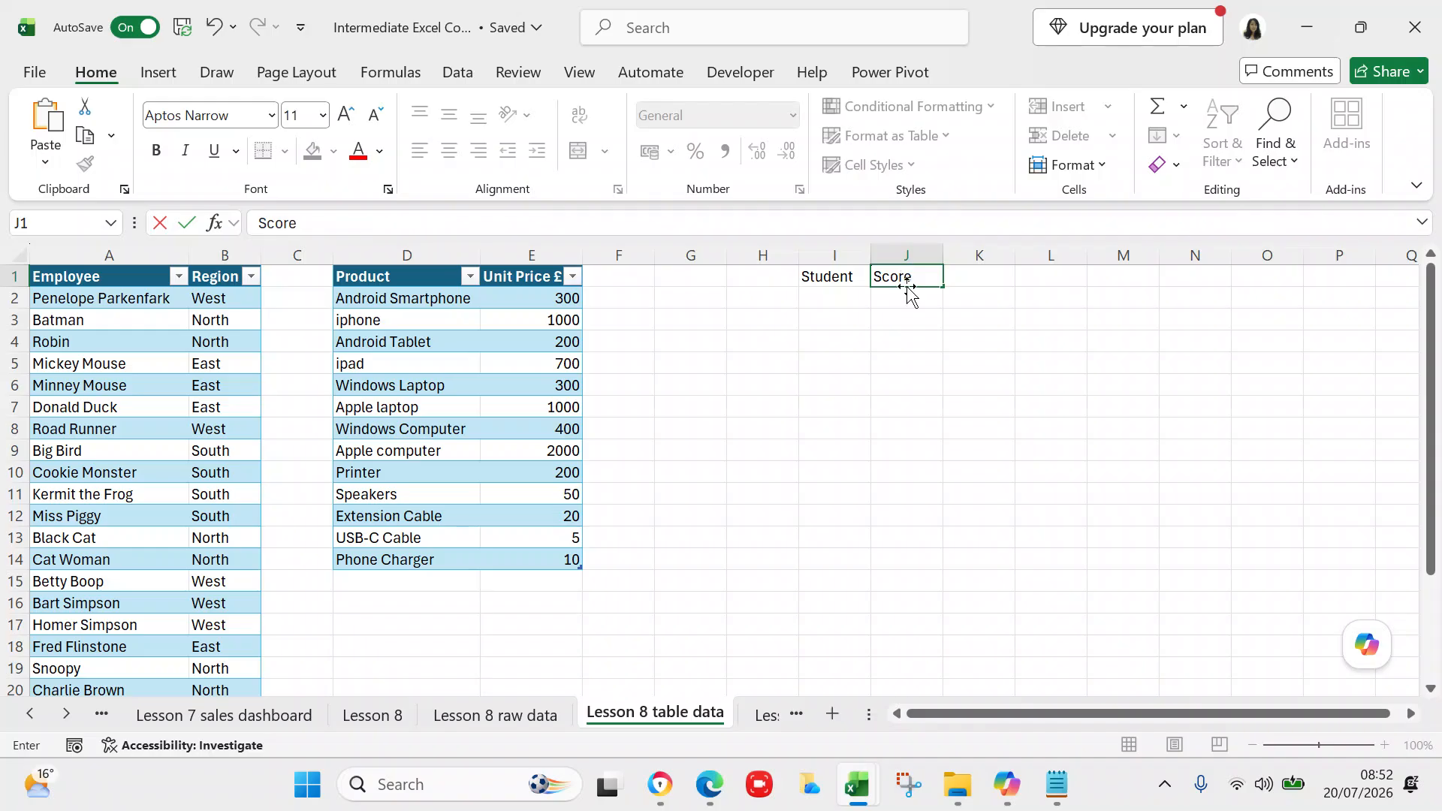
pyautogui.click(906, 293)
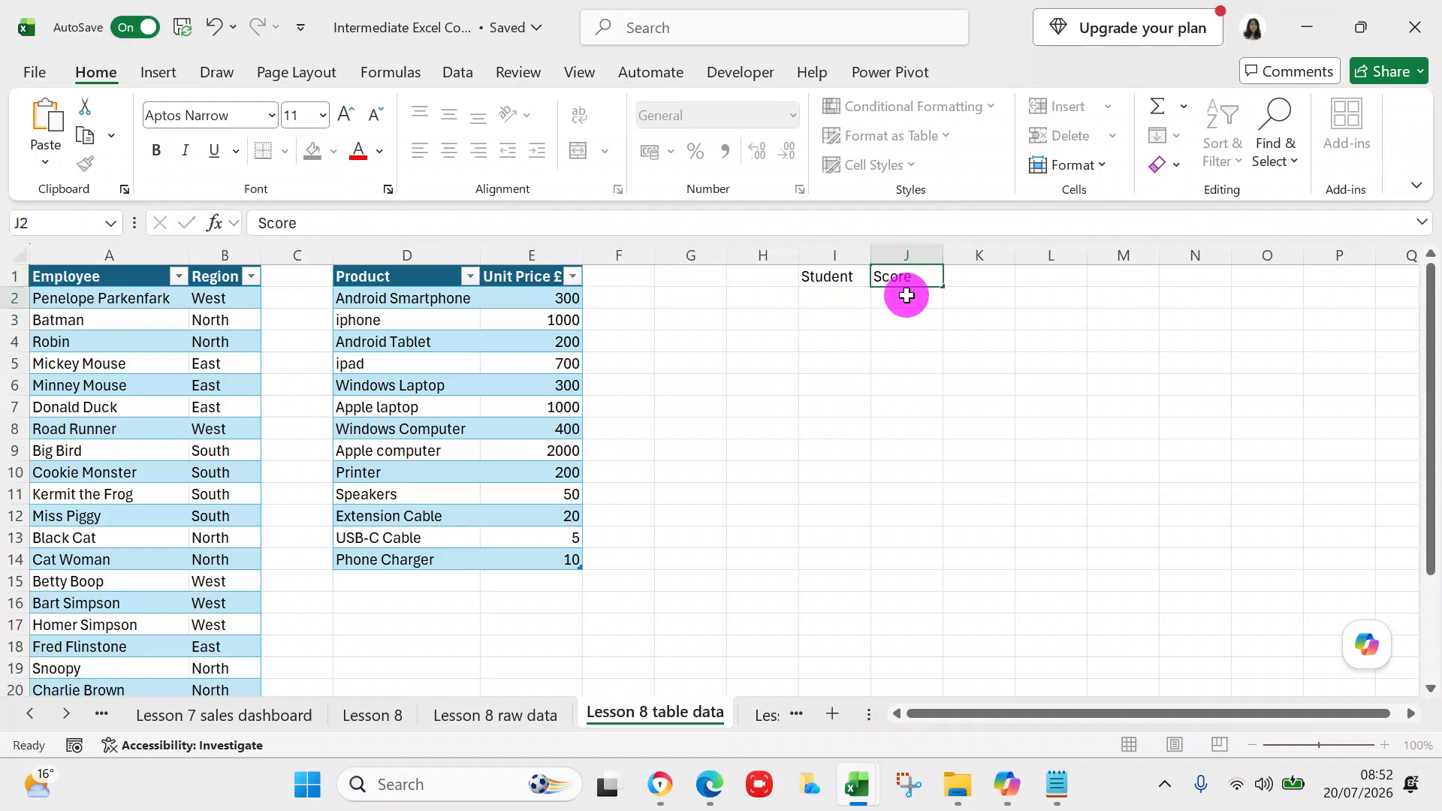
# Step: Make the Student and Score headers in I1:J1 bold
pyautogui.click(847, 277)
pyautogui.moveTo(847, 277); pyautogui.dragTo(894, 277)
pyautogui.click(156, 150)
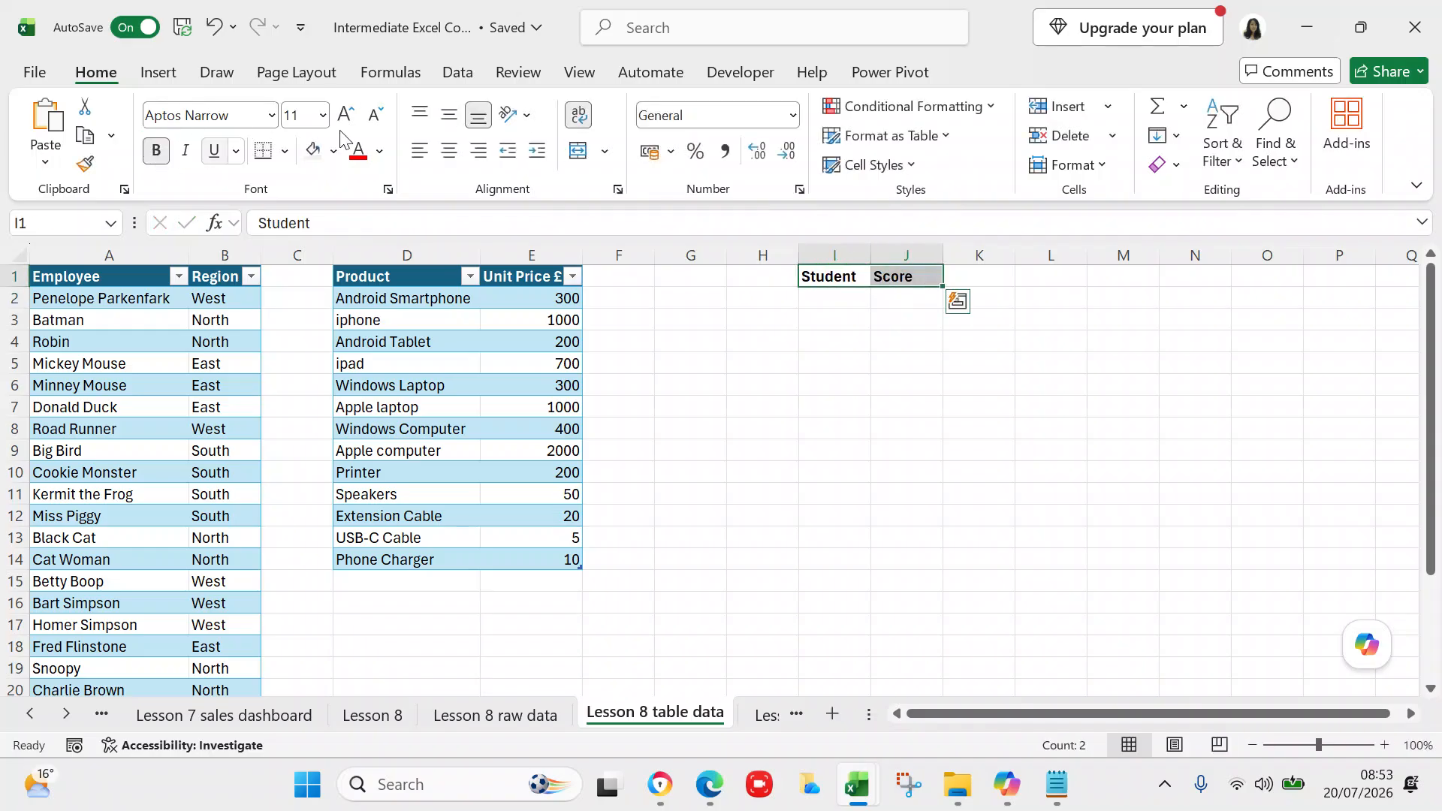
pyautogui.click(807, 305)
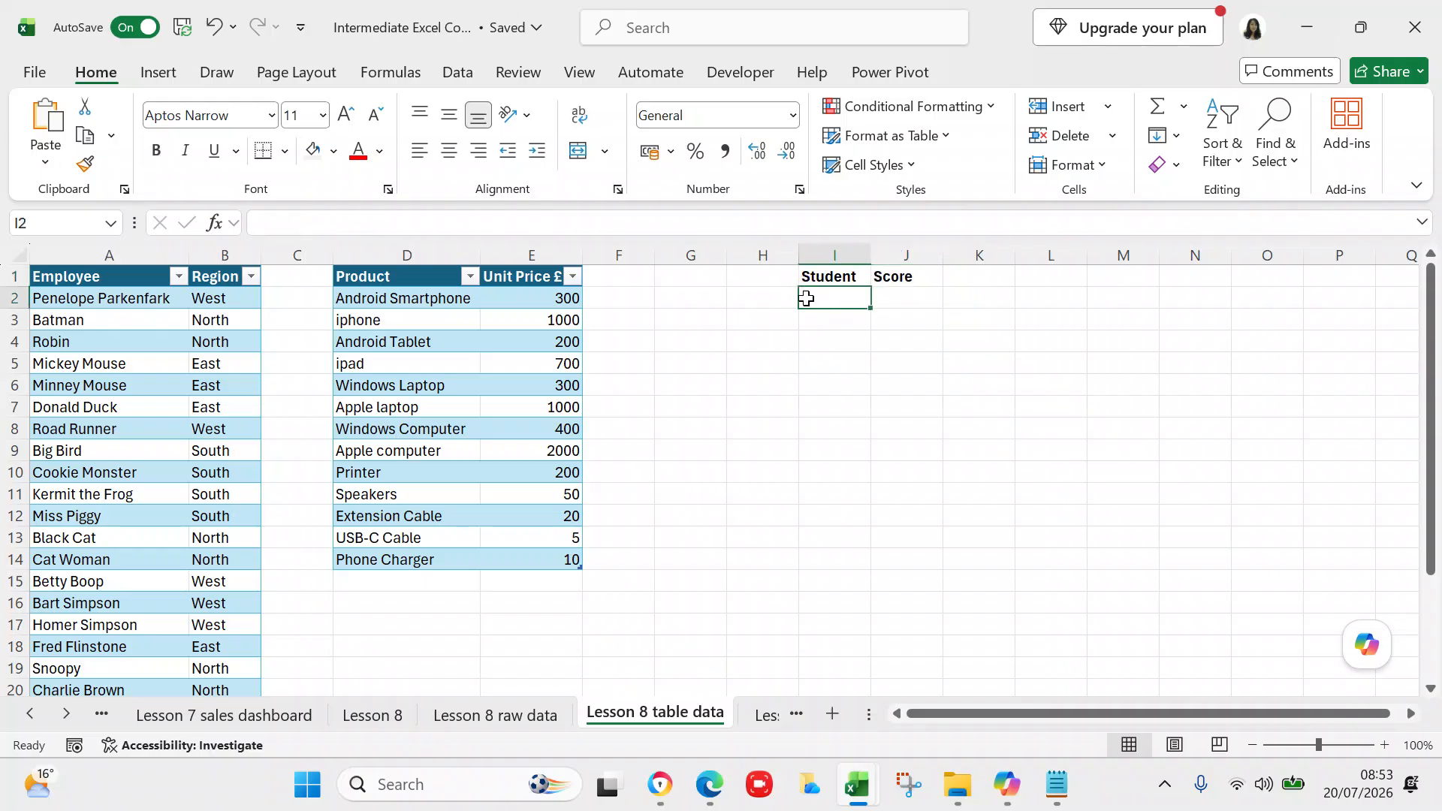
# Step: Enter two students with their scores under the Student and Score headers, using scores 95 in J2 and 70 in J3
pyautogui.write('Tracy')
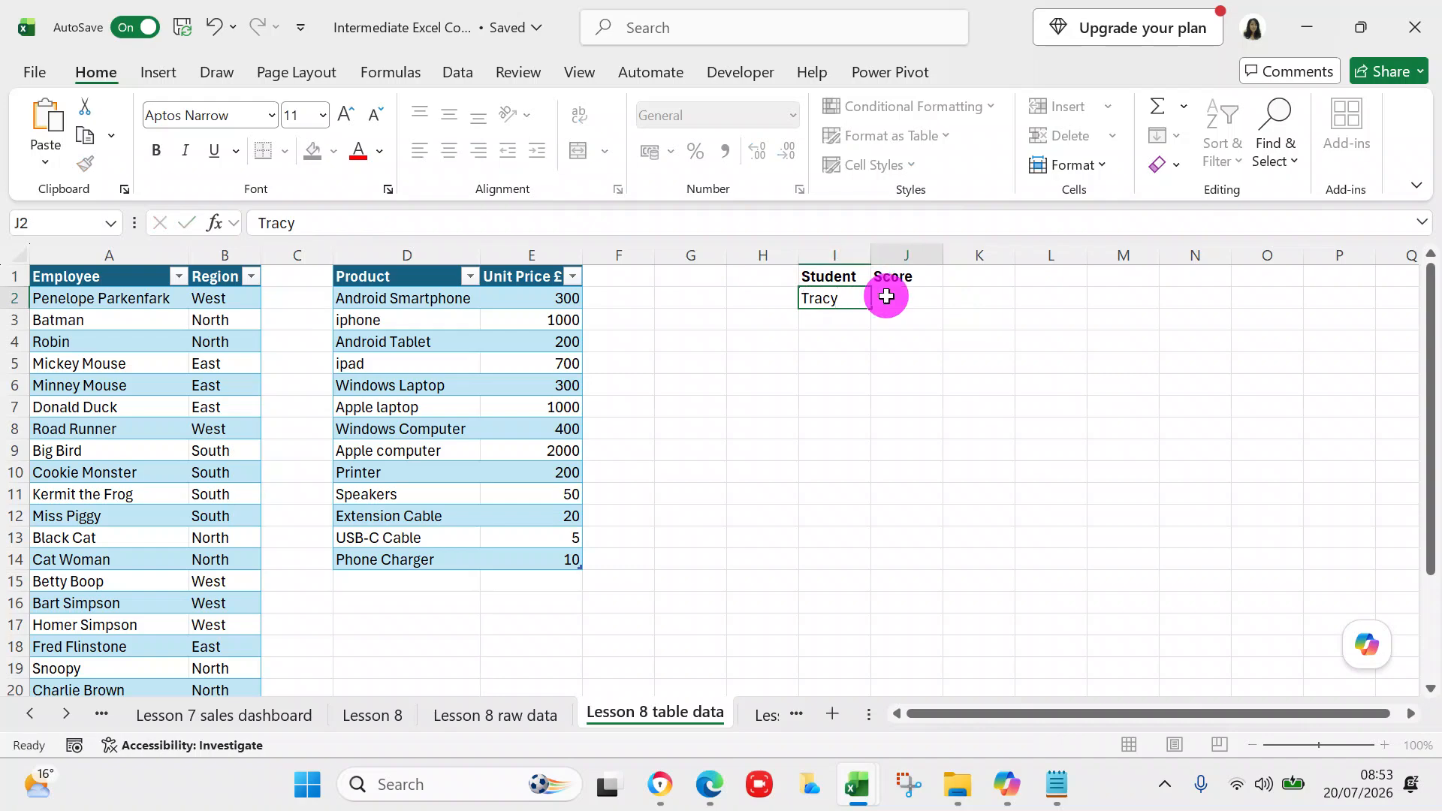
pyautogui.click(886, 297)
pyautogui.write('95')
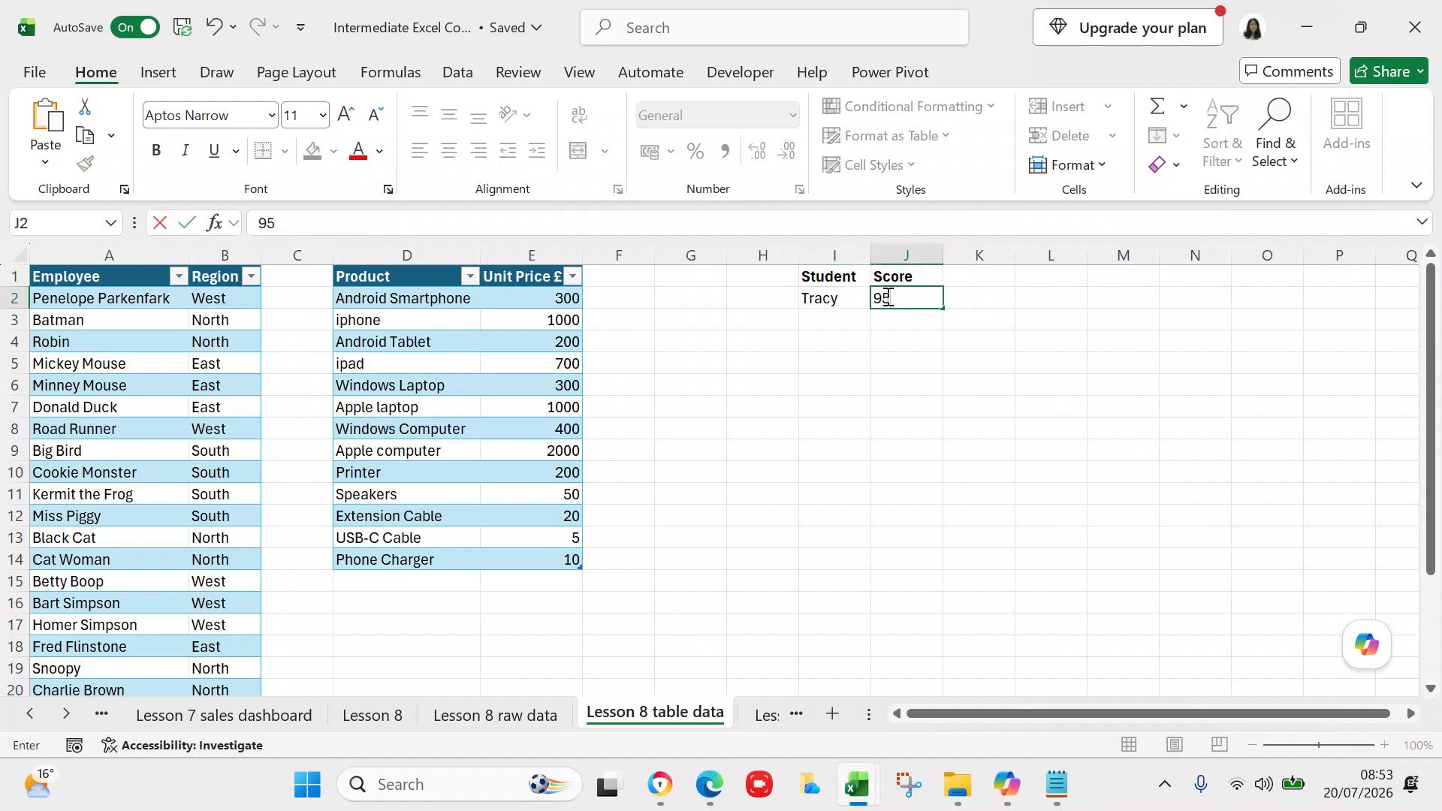
pyautogui.click(863, 316)
pyautogui.write('Mike')
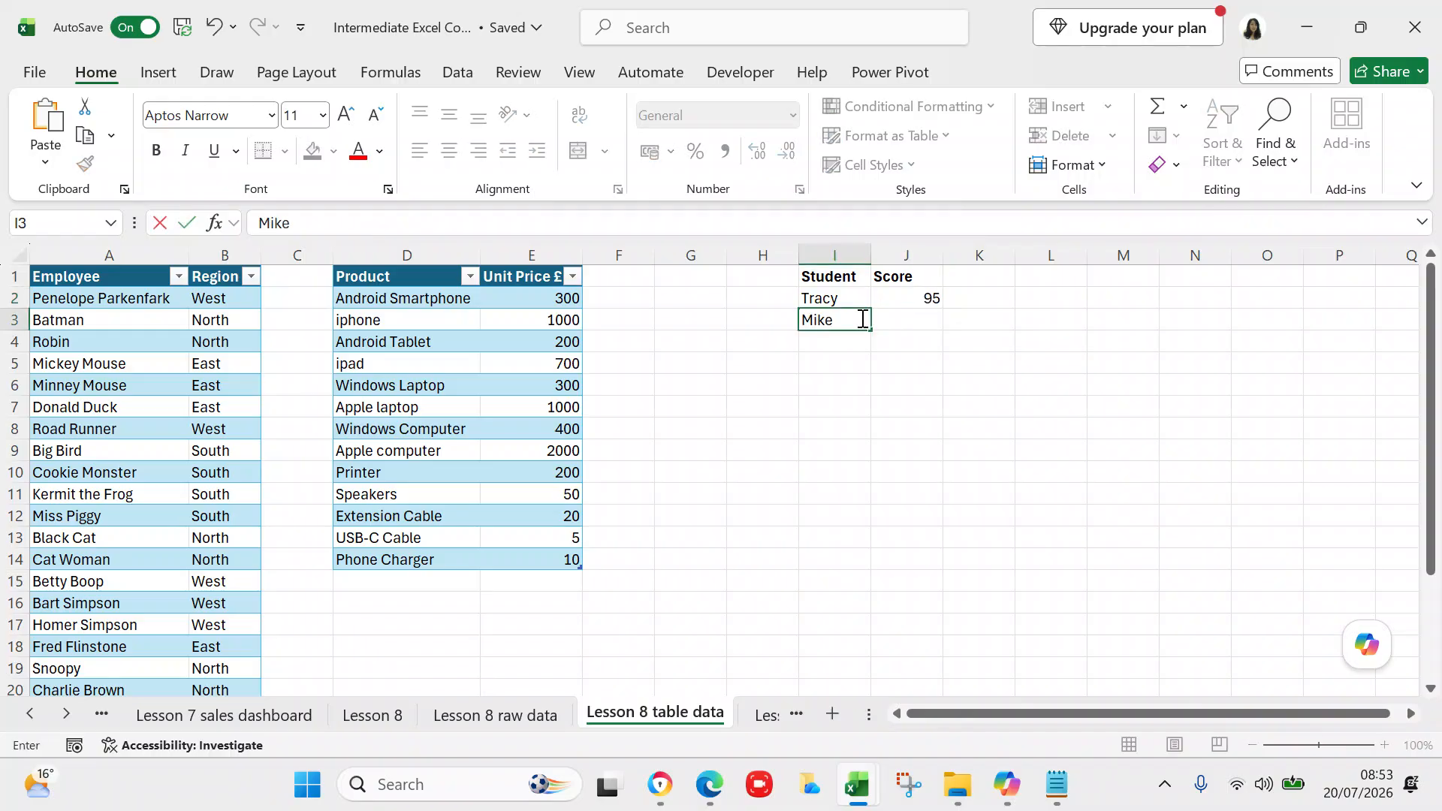
pyautogui.click(935, 316)
pyautogui.write('70')
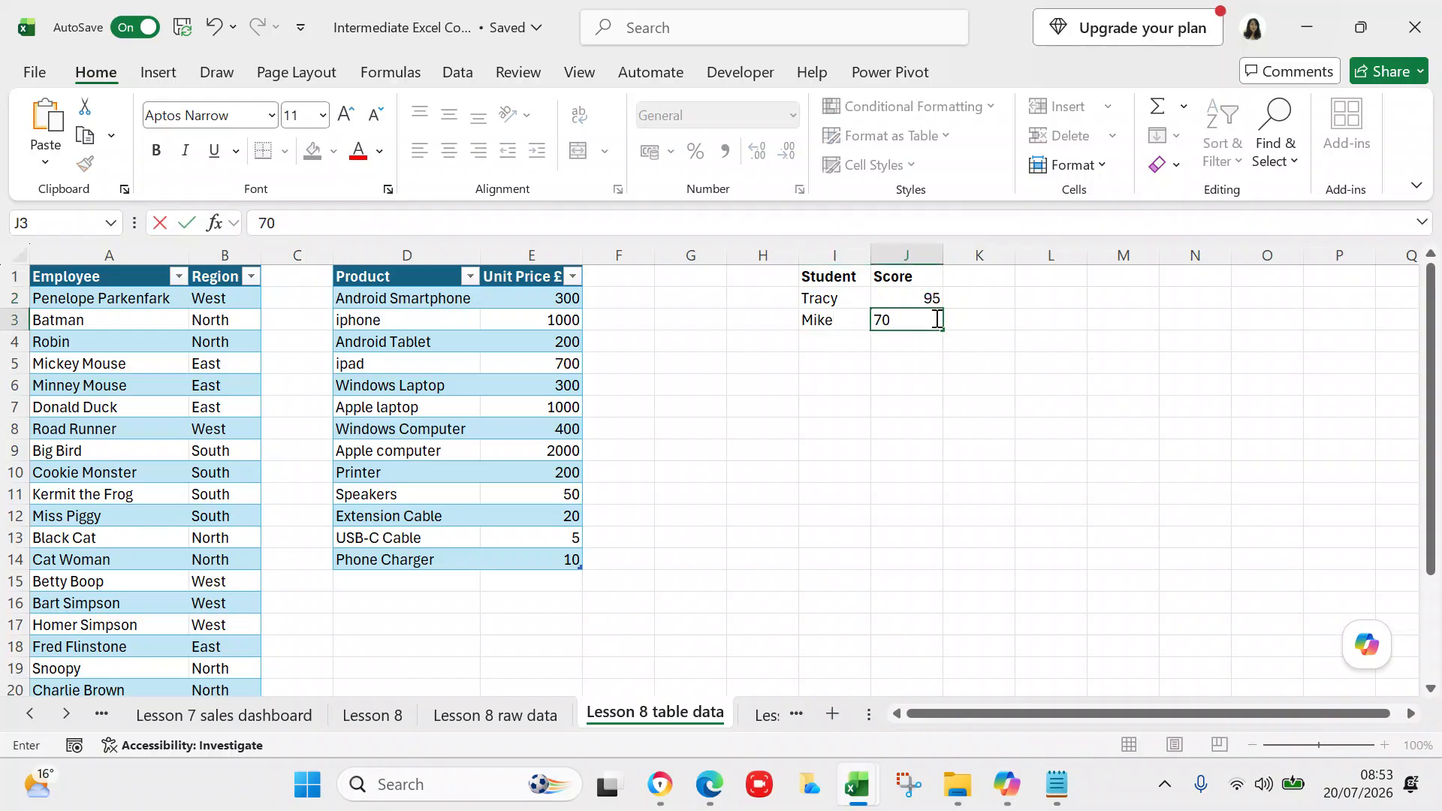
pyautogui.click(918, 356)
# Step: Convert the student score range I1:J3 into a table with headers
pyautogui.click(888, 298)
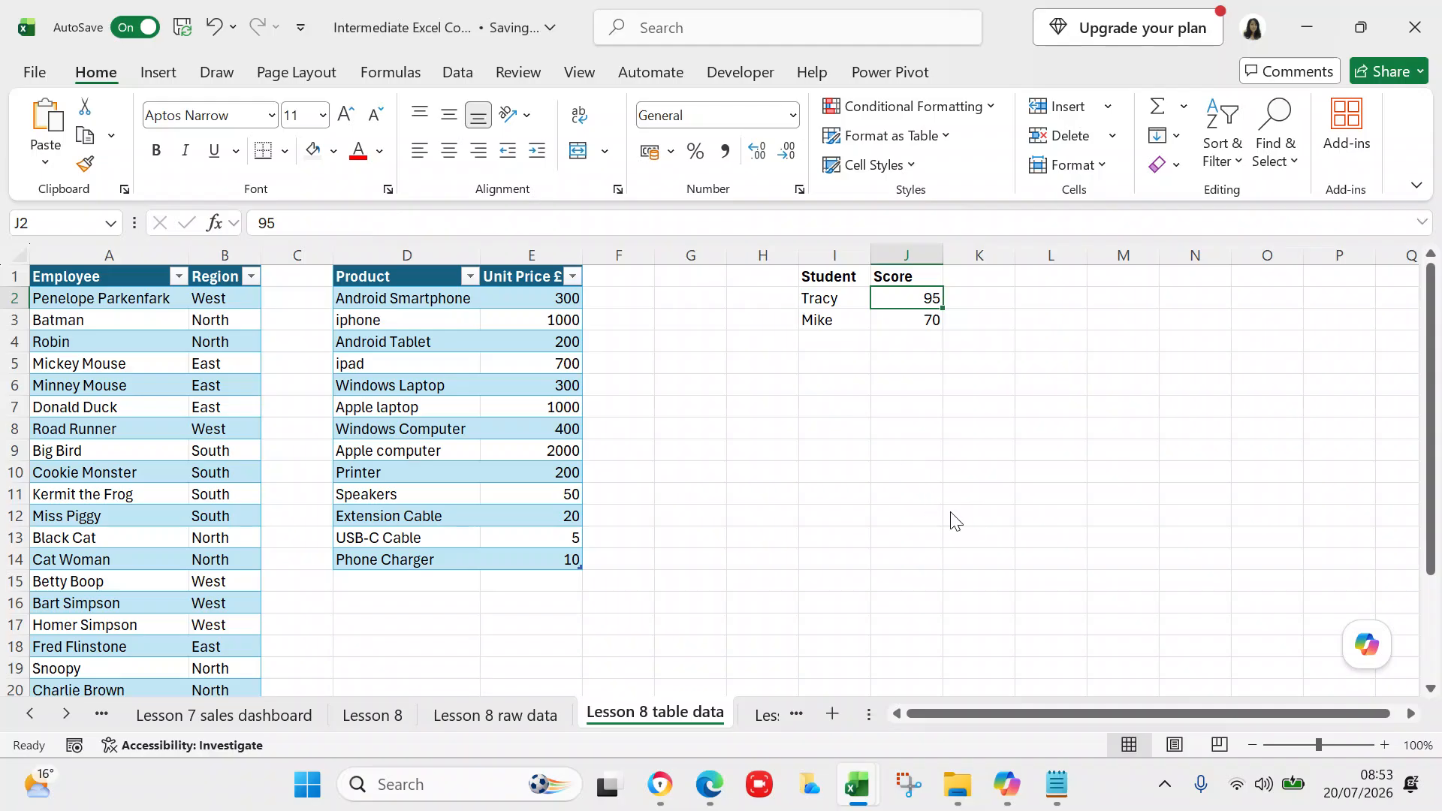
pyautogui.hotkey('ctrl', 't')
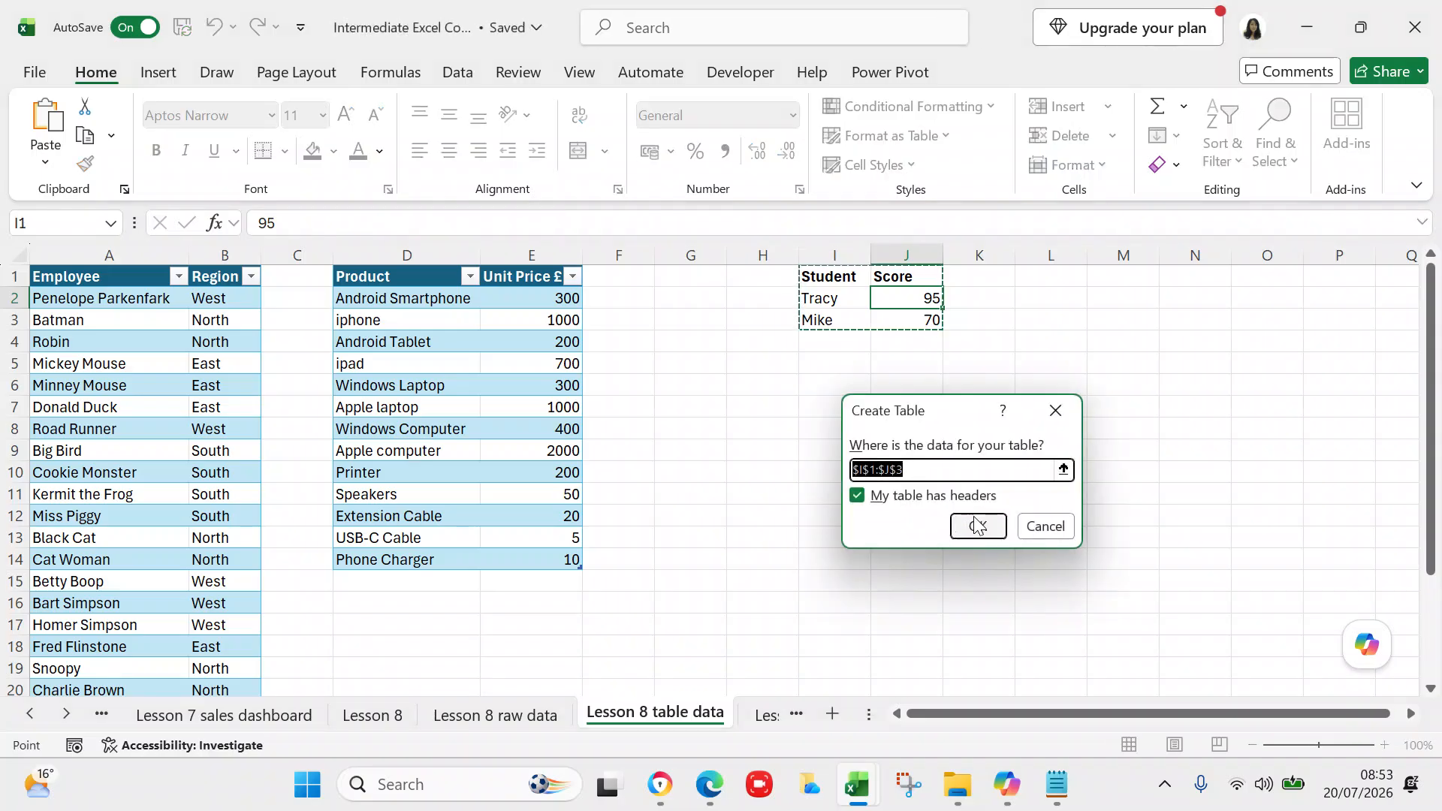
pyautogui.click(977, 528)
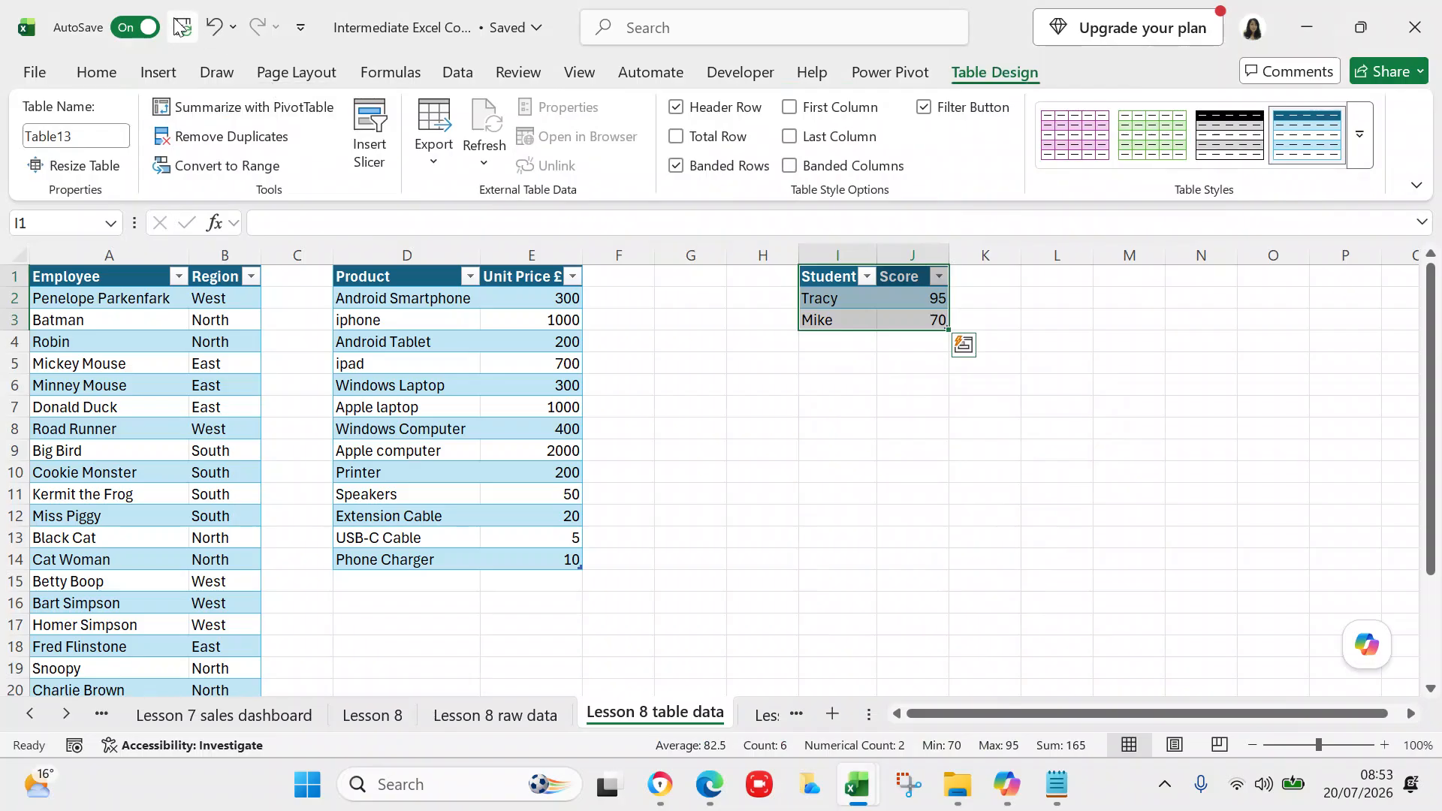
# Step: Undo the table conversion, the student entries and the Student and Score headers so columns I and J are cleared
pyautogui.click(213, 30)
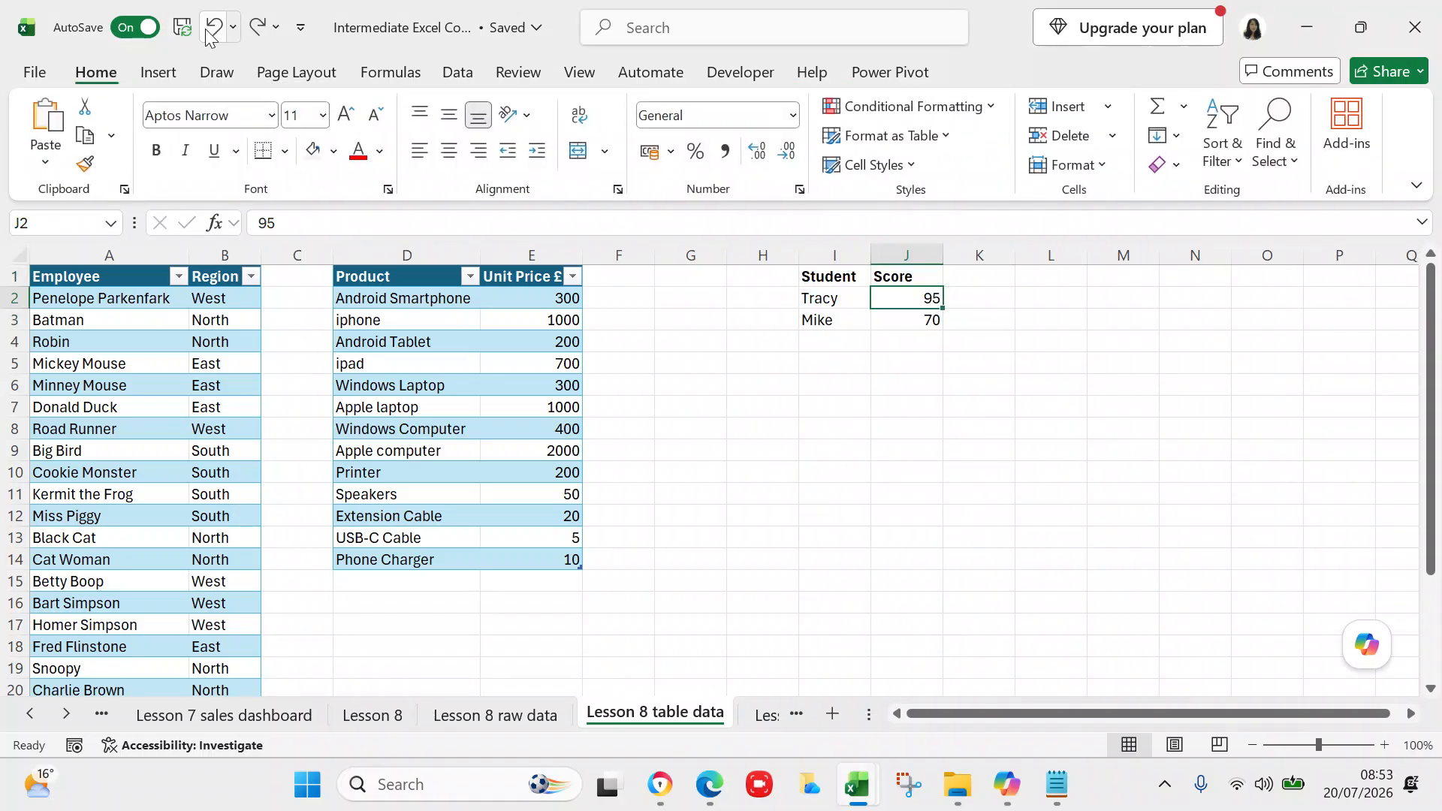
pyautogui.click(213, 31)
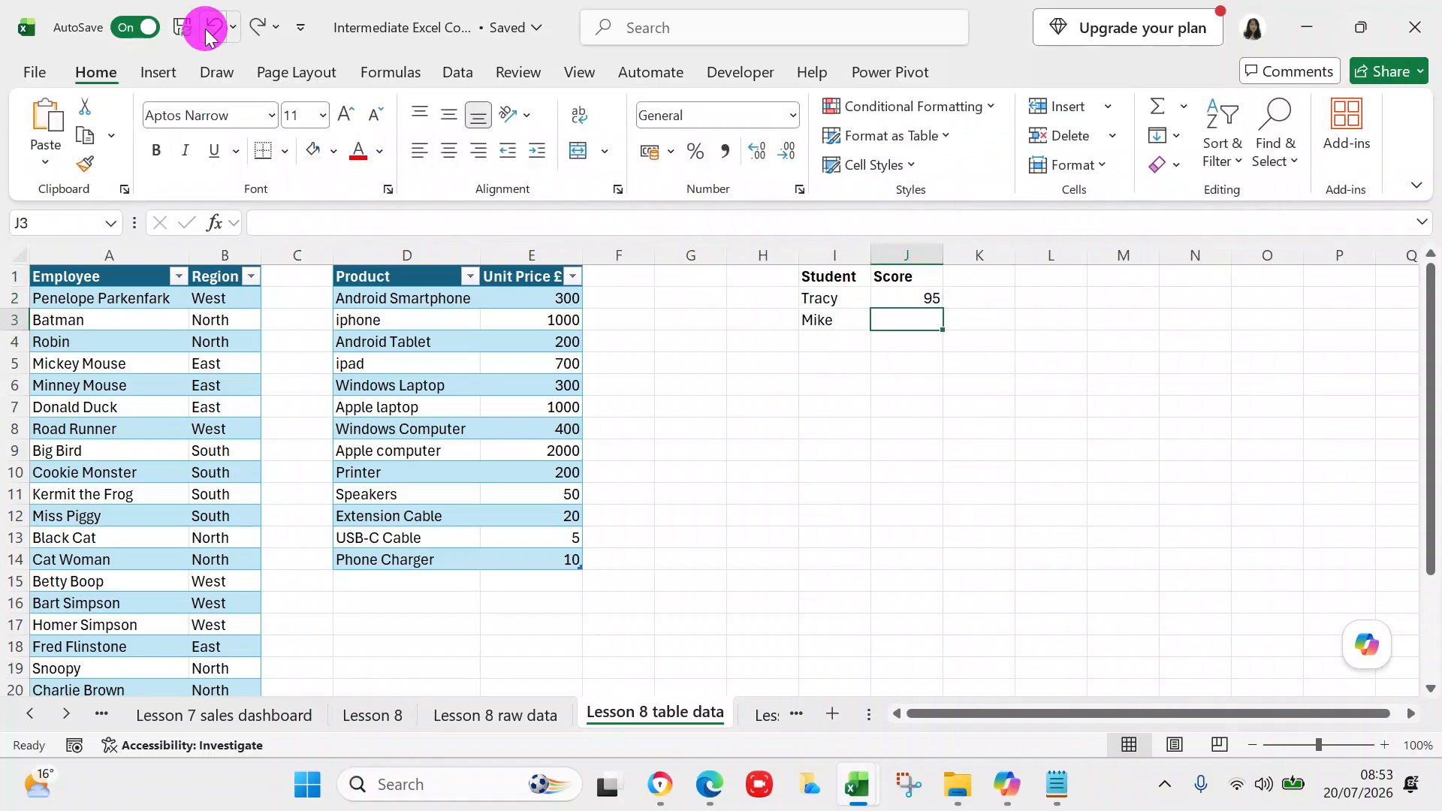
pyautogui.click(206, 30)
pyautogui.click(206, 30)
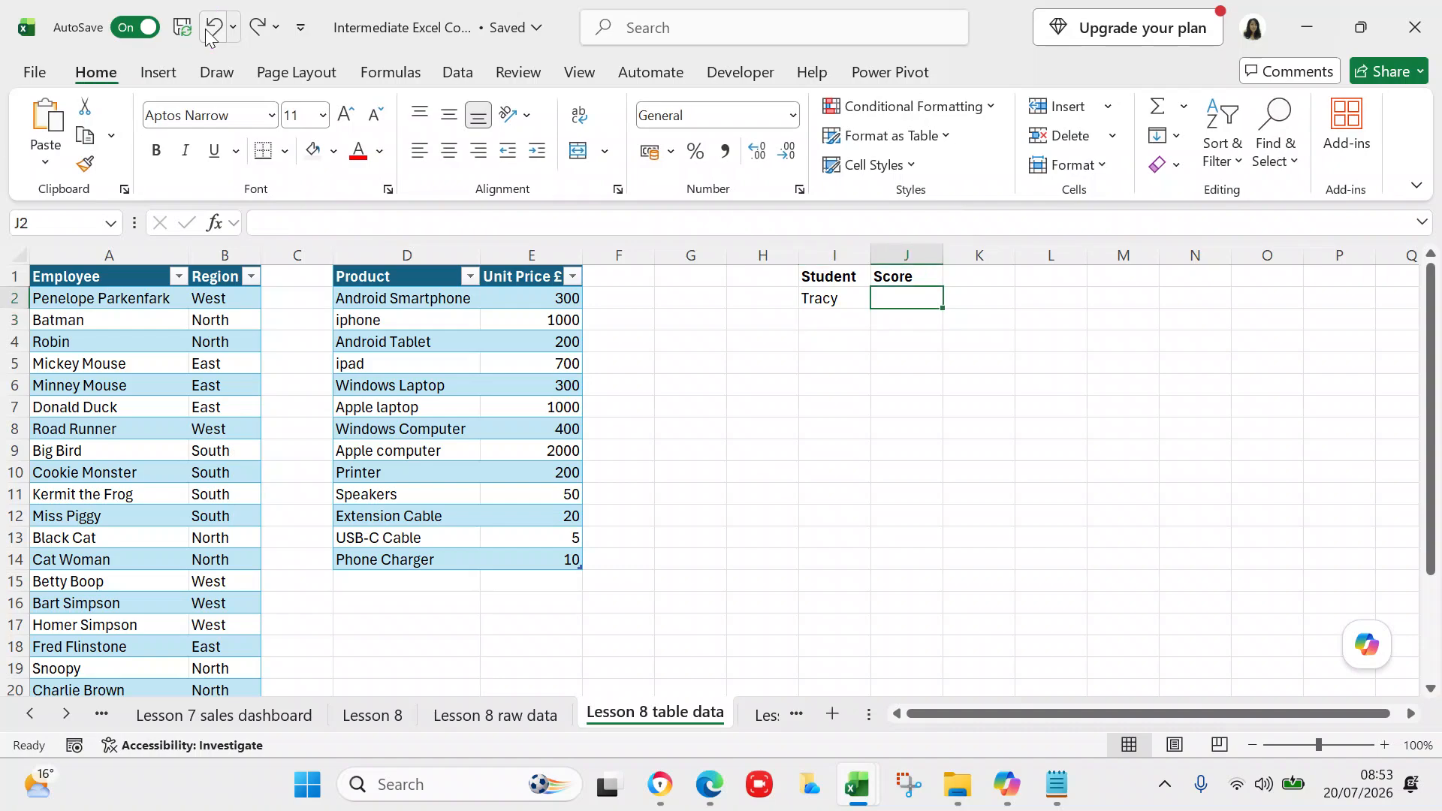
pyautogui.click(207, 29)
pyautogui.click(206, 30)
pyautogui.click(207, 30)
pyautogui.click(207, 30)
pyautogui.click(753, 531)
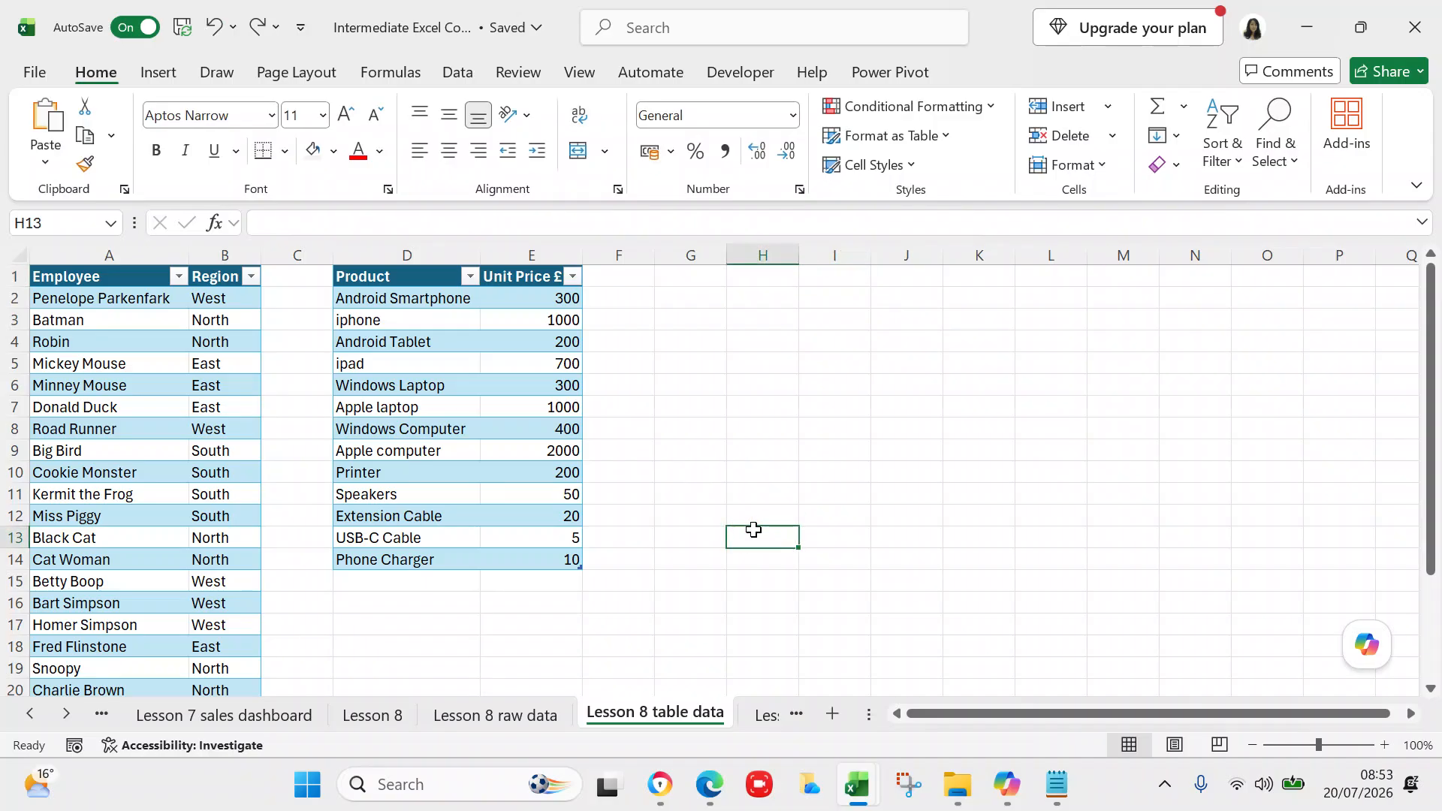
# Step: Check the table names assigned to the employee table and the product table
pyautogui.click(194, 436)
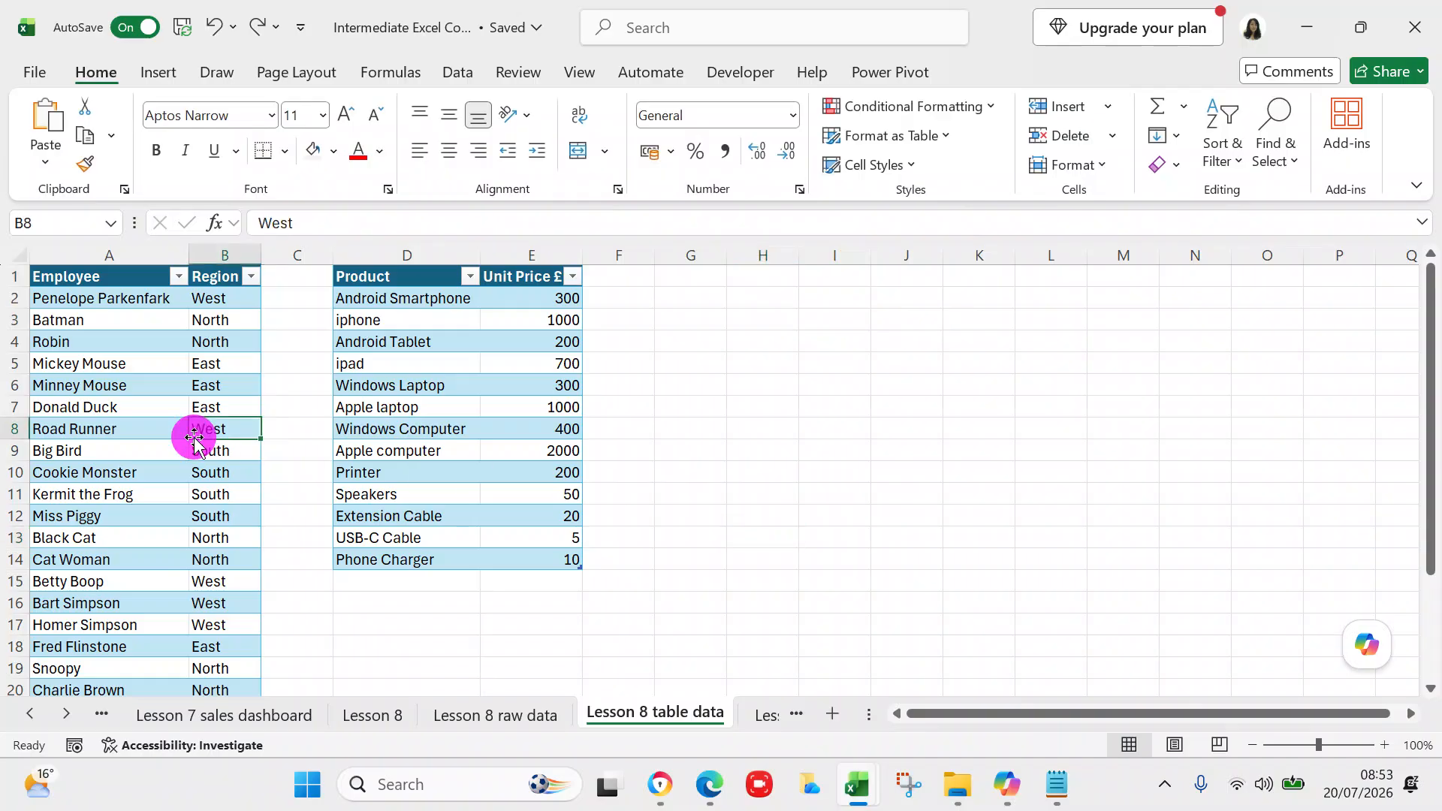
pyautogui.click(1013, 78)
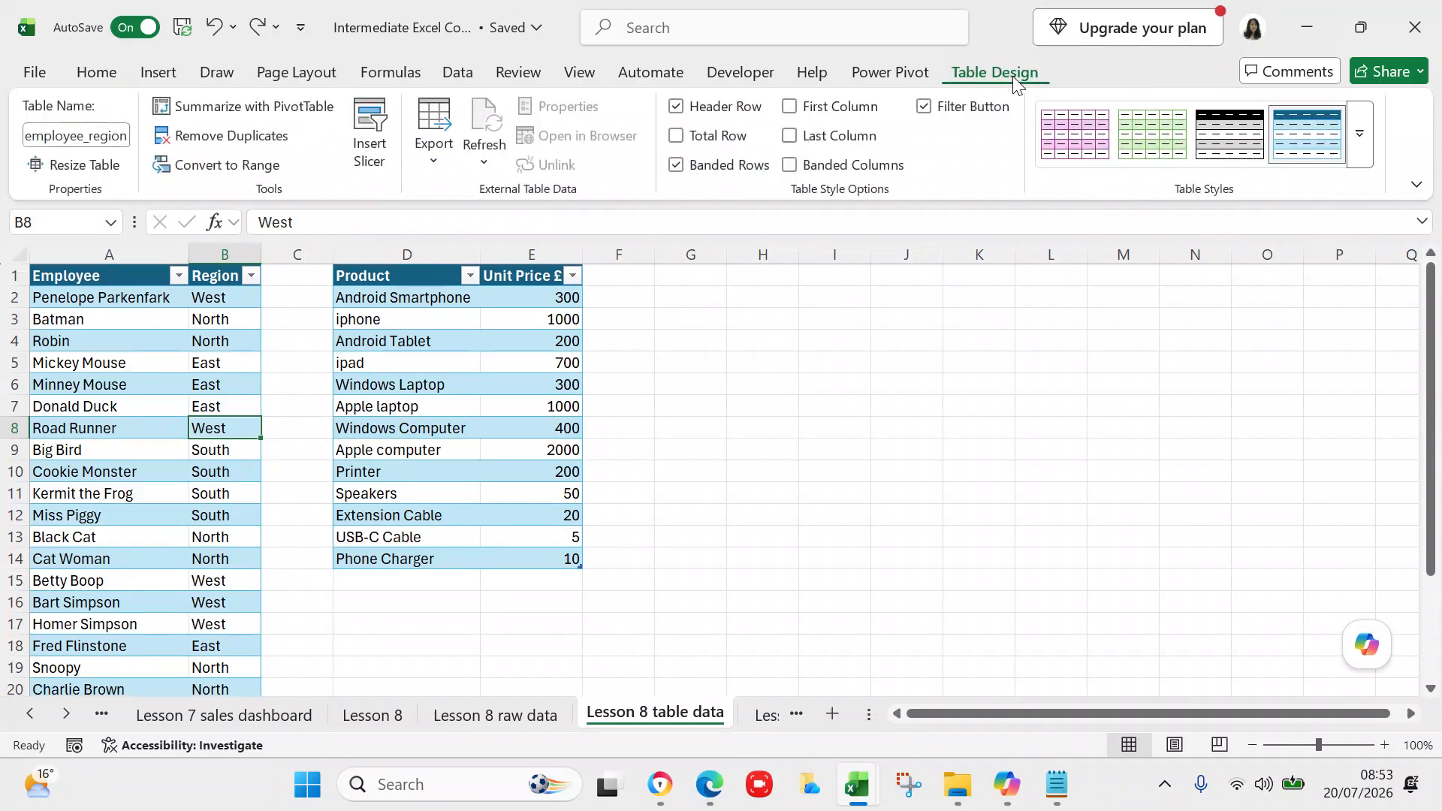
pyautogui.click(488, 409)
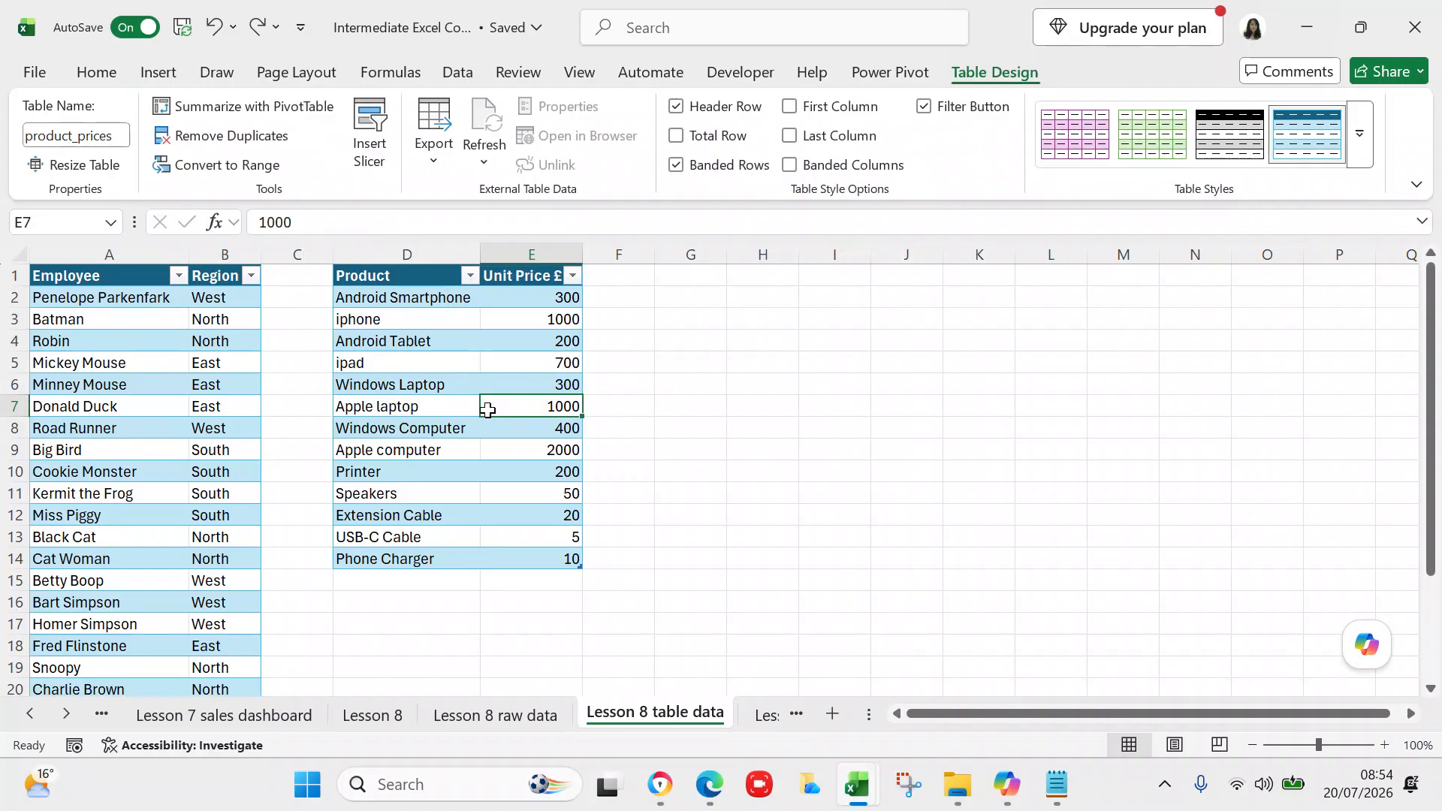
pyautogui.click(862, 390)
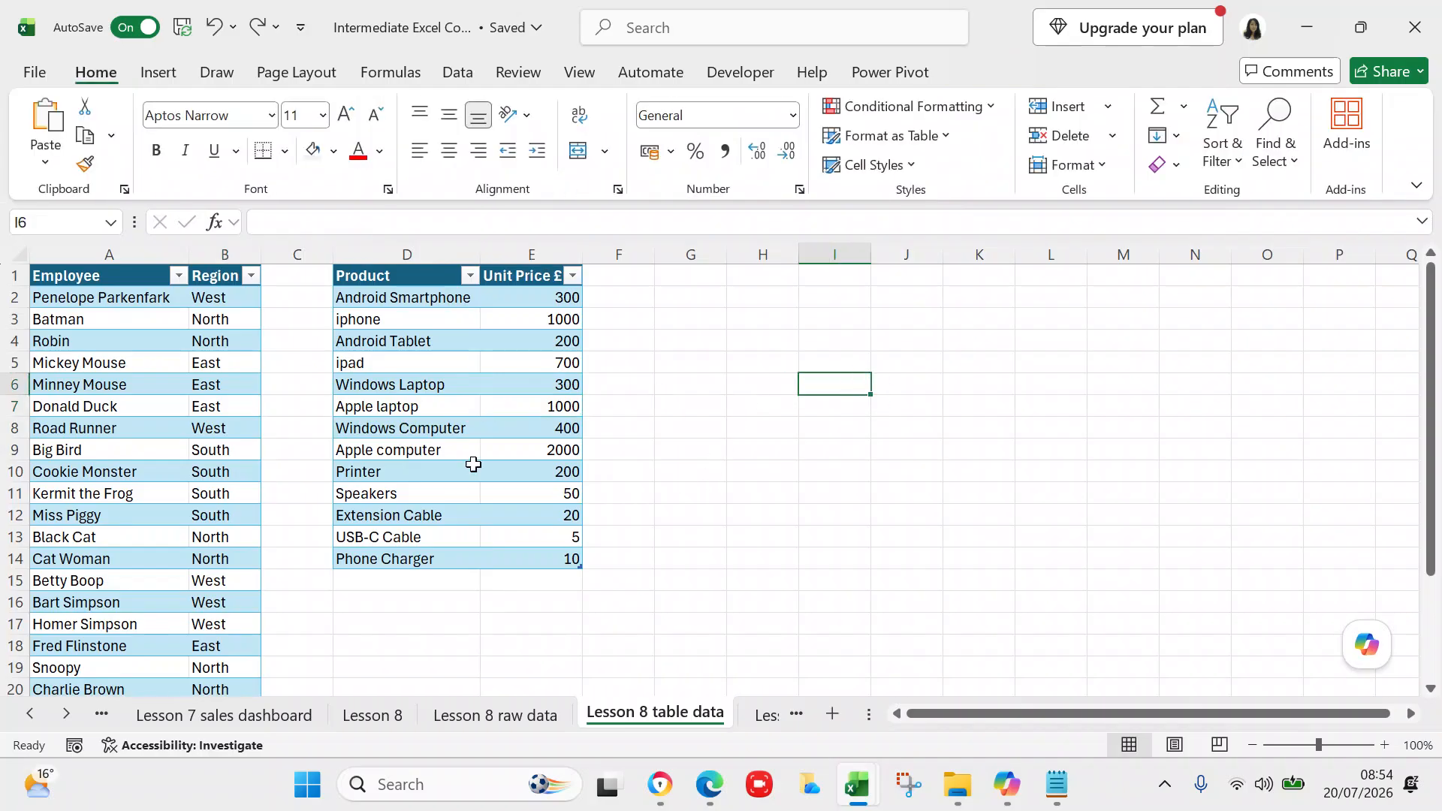
# Step: Open the Lesson 8 data entry sheet and select the Date entry cell B3
pyautogui.click(58, 714)
pyautogui.click(590, 716)
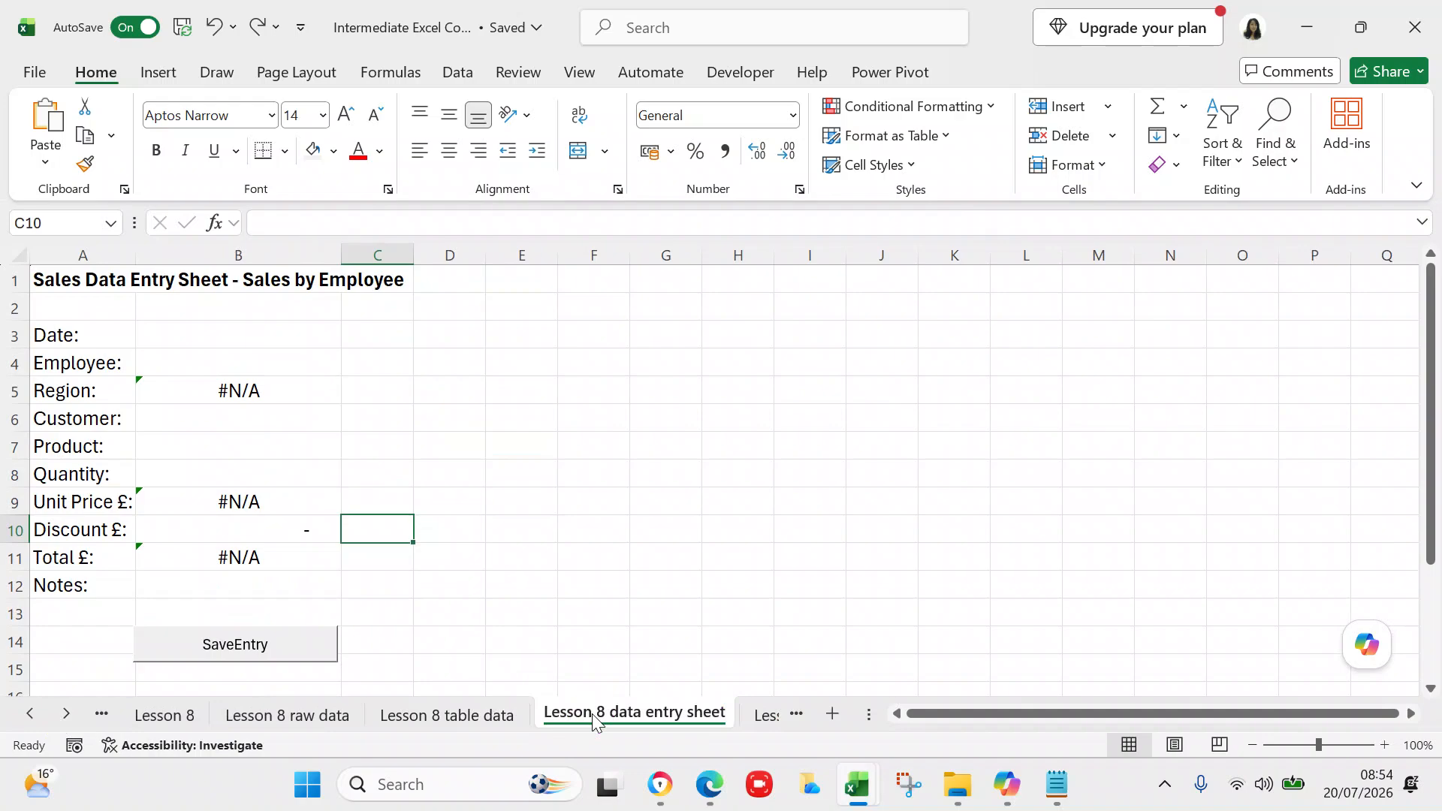
pyautogui.click(286, 336)
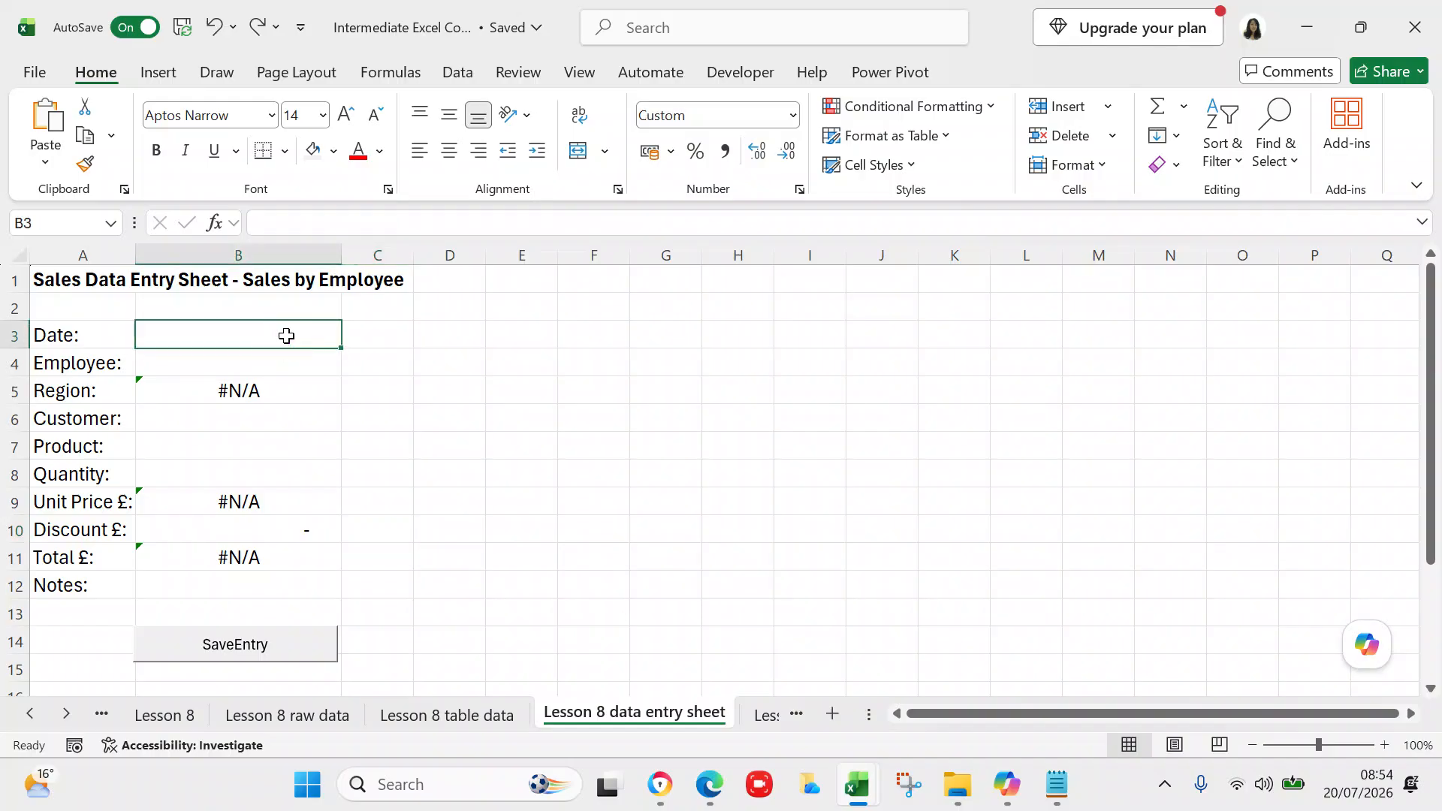
pyautogui.write('!Au')
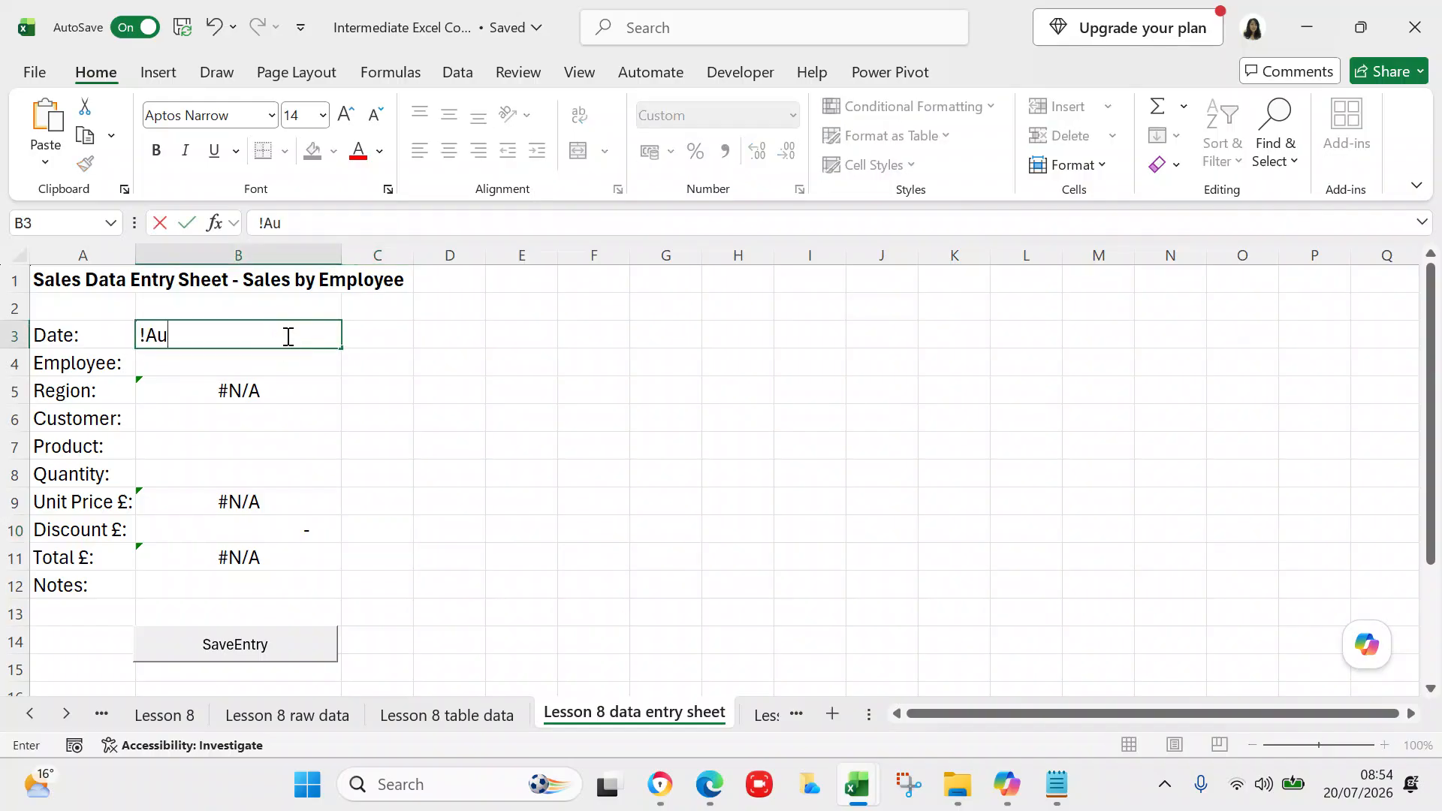
pyautogui.write('g 26')
pyautogui.press('BackSpace')
pyautogui.press('BackSpace')
pyautogui.press('BackSpace')
pyautogui.press('BackSpace')
pyautogui.press('BackSpace')
pyautogui.press('BackSpace')
pyautogui.press('BackSpace')
# Step: Enter the date 1 Aug 26 in cell B3
pyautogui.write('1 Aug')
pyautogui.write(' 26')
pyautogui.press('Return')
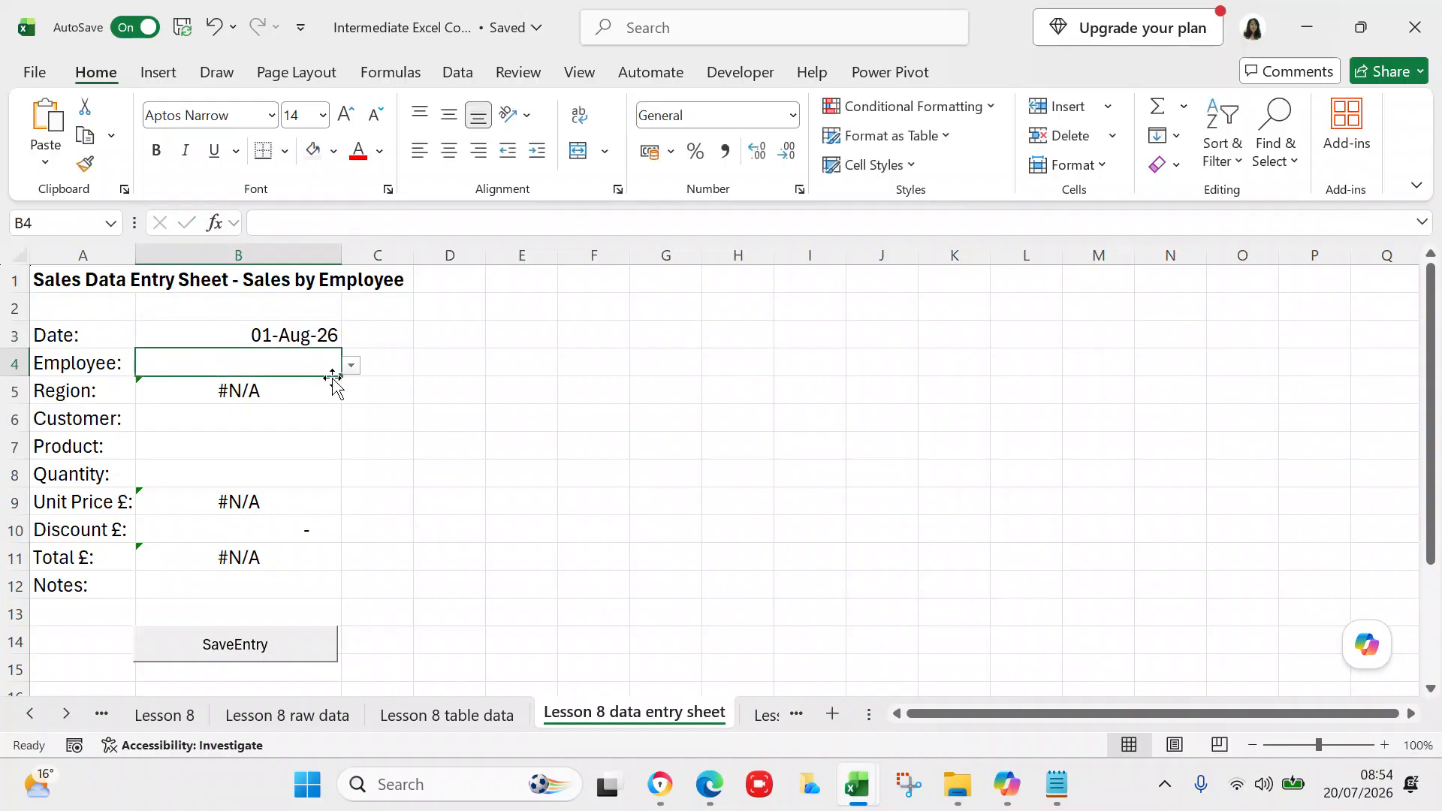
# Step: View the Employee drop-down list in B4 and examine the Settings, Input Message and Error Alert options of Data Validation
pyautogui.click(357, 368)
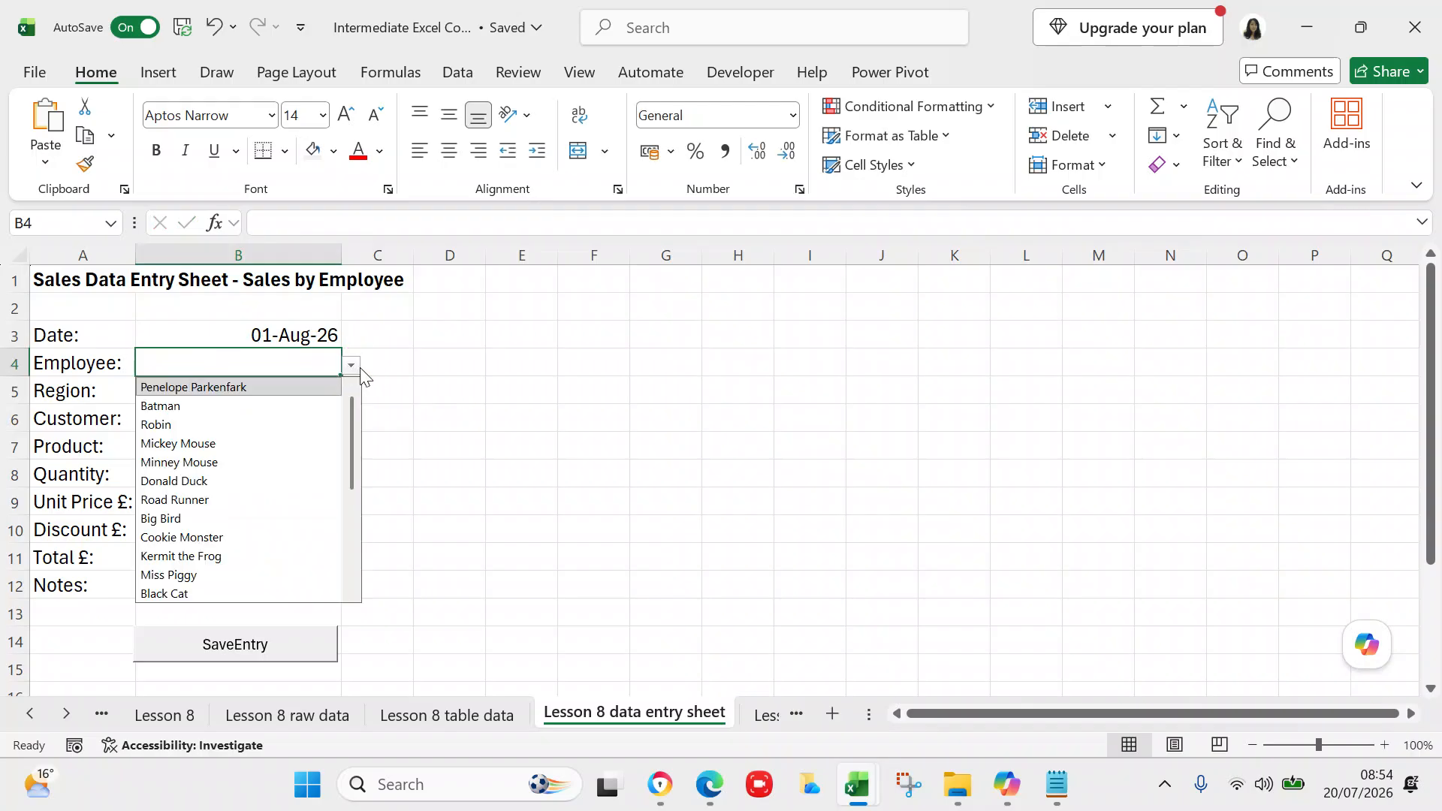
pyautogui.click(666, 423)
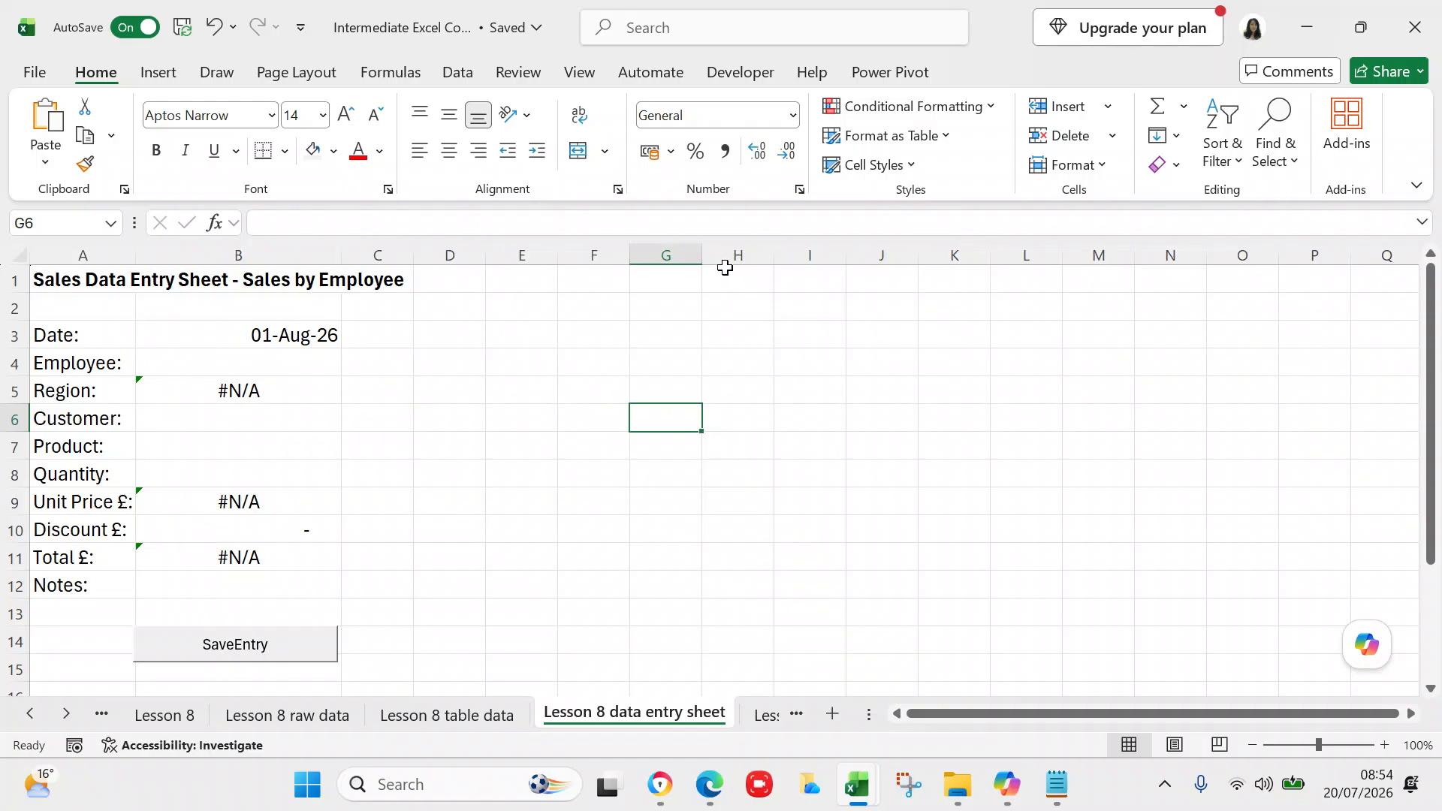
pyautogui.click(452, 73)
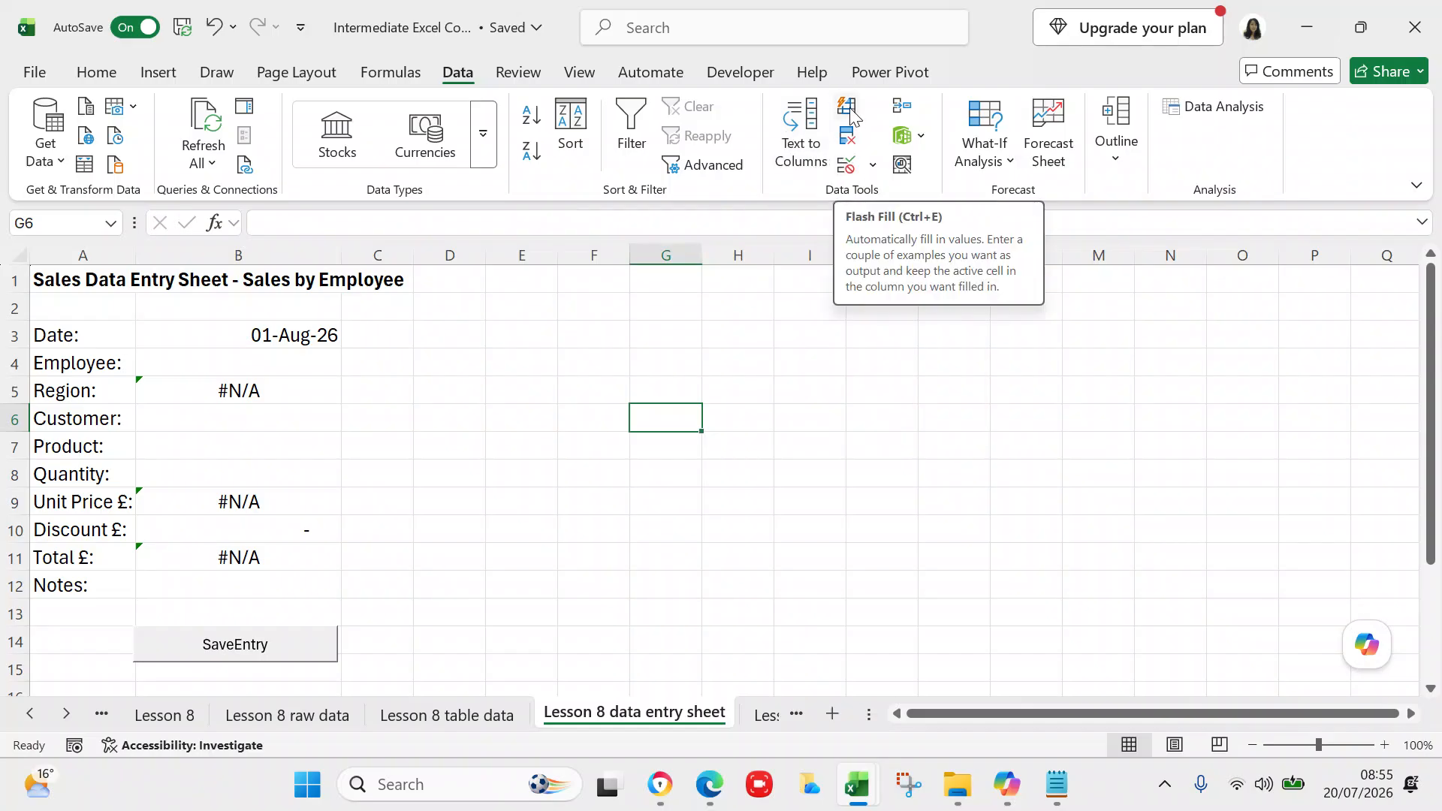
pyautogui.click(848, 167)
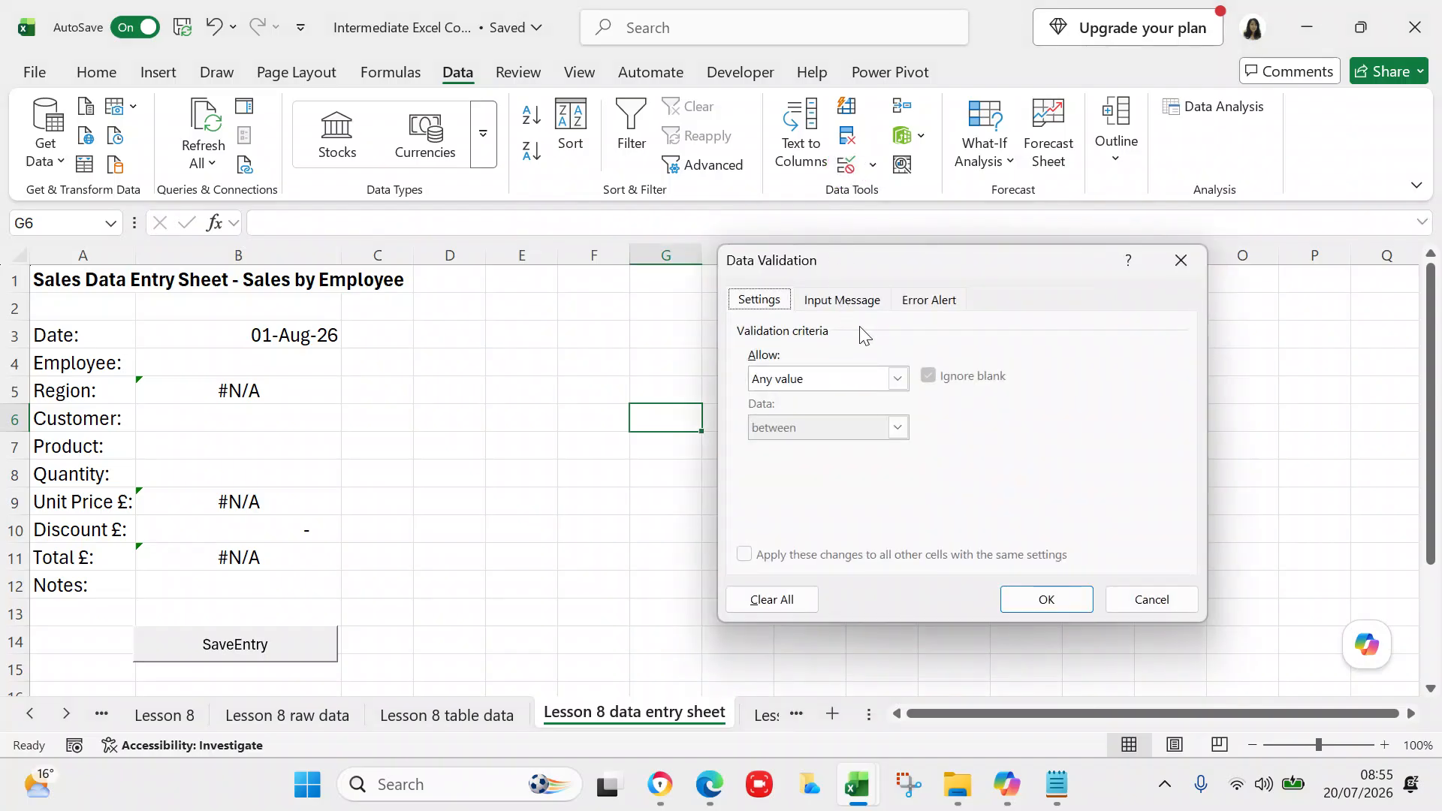
pyautogui.click(849, 301)
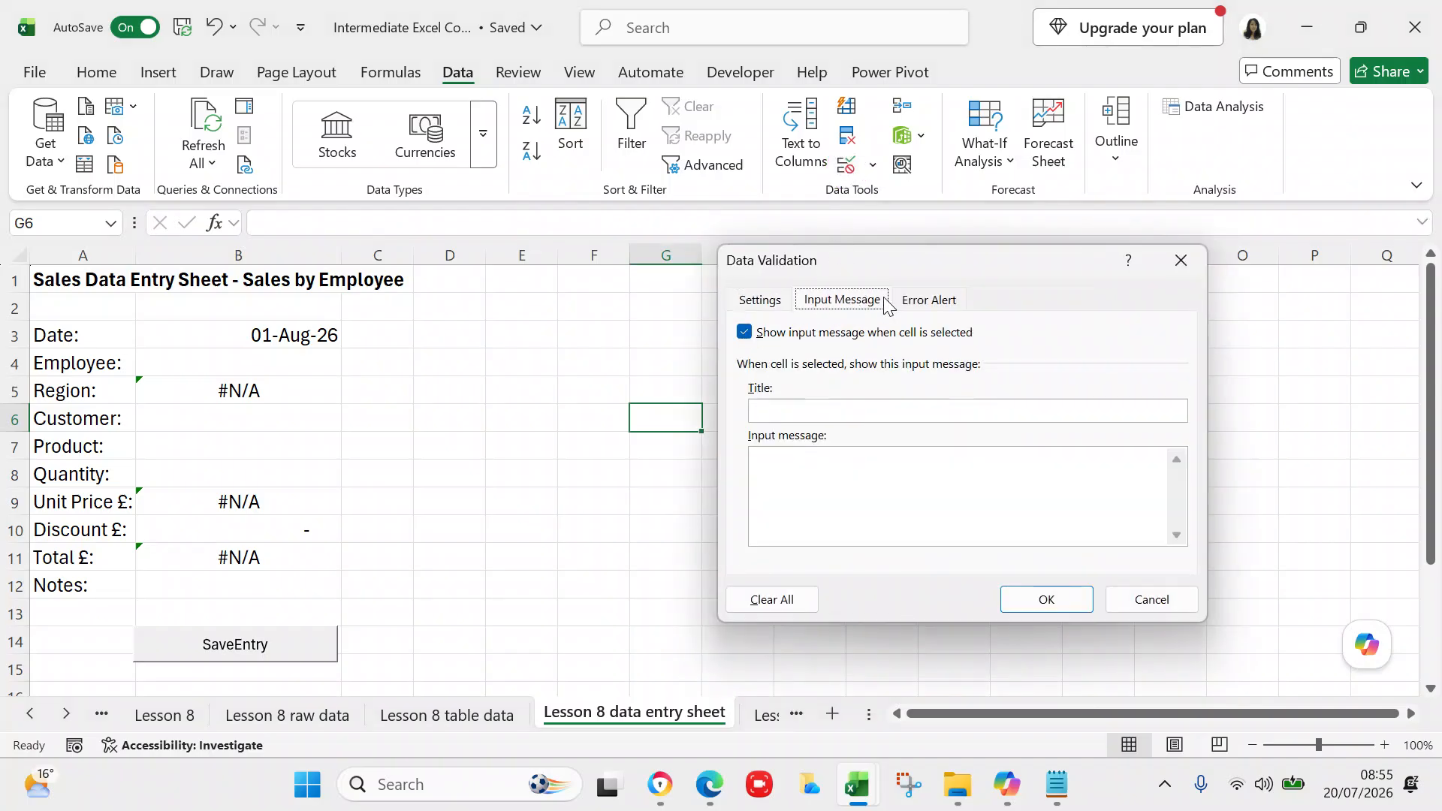
pyautogui.click(929, 299)
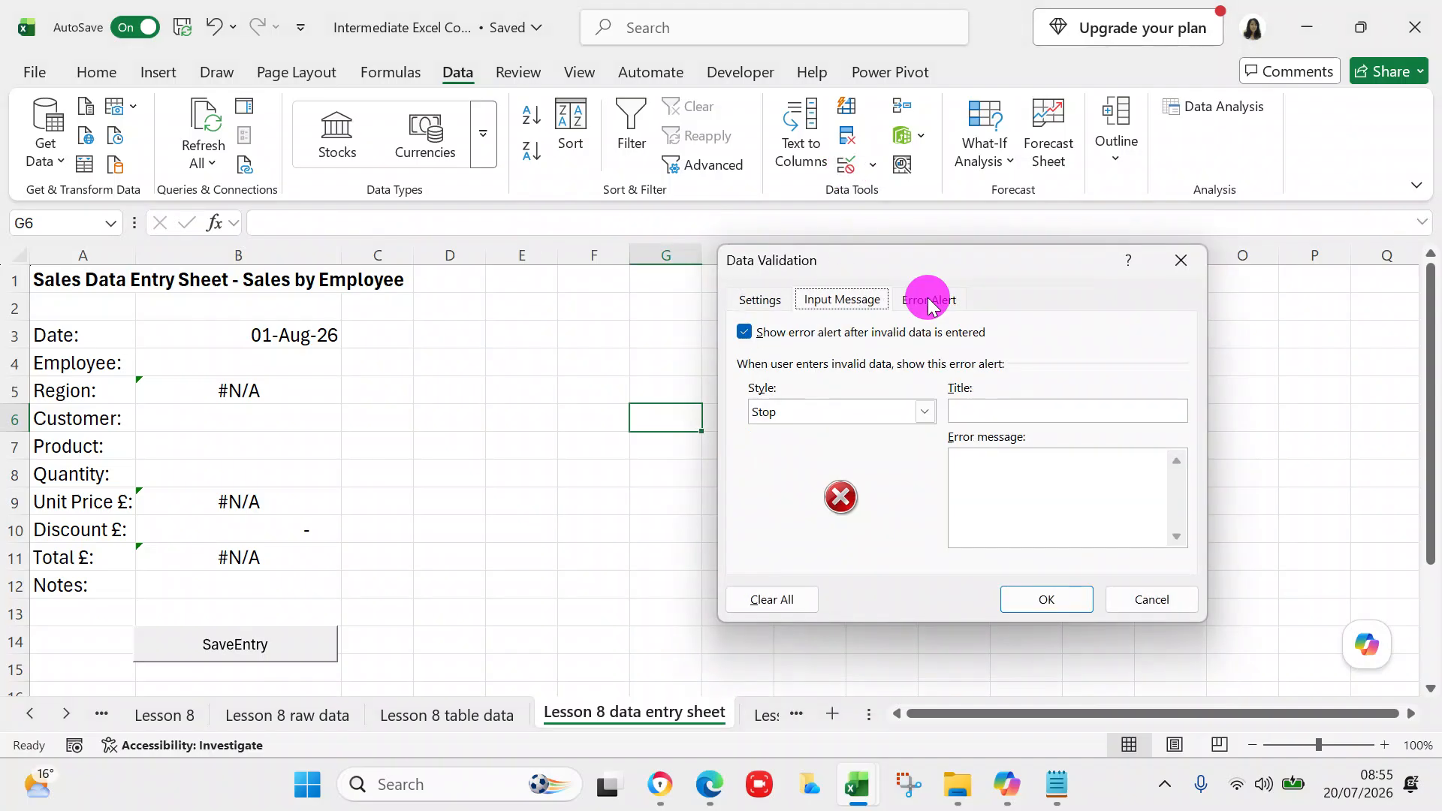
pyautogui.click(1151, 598)
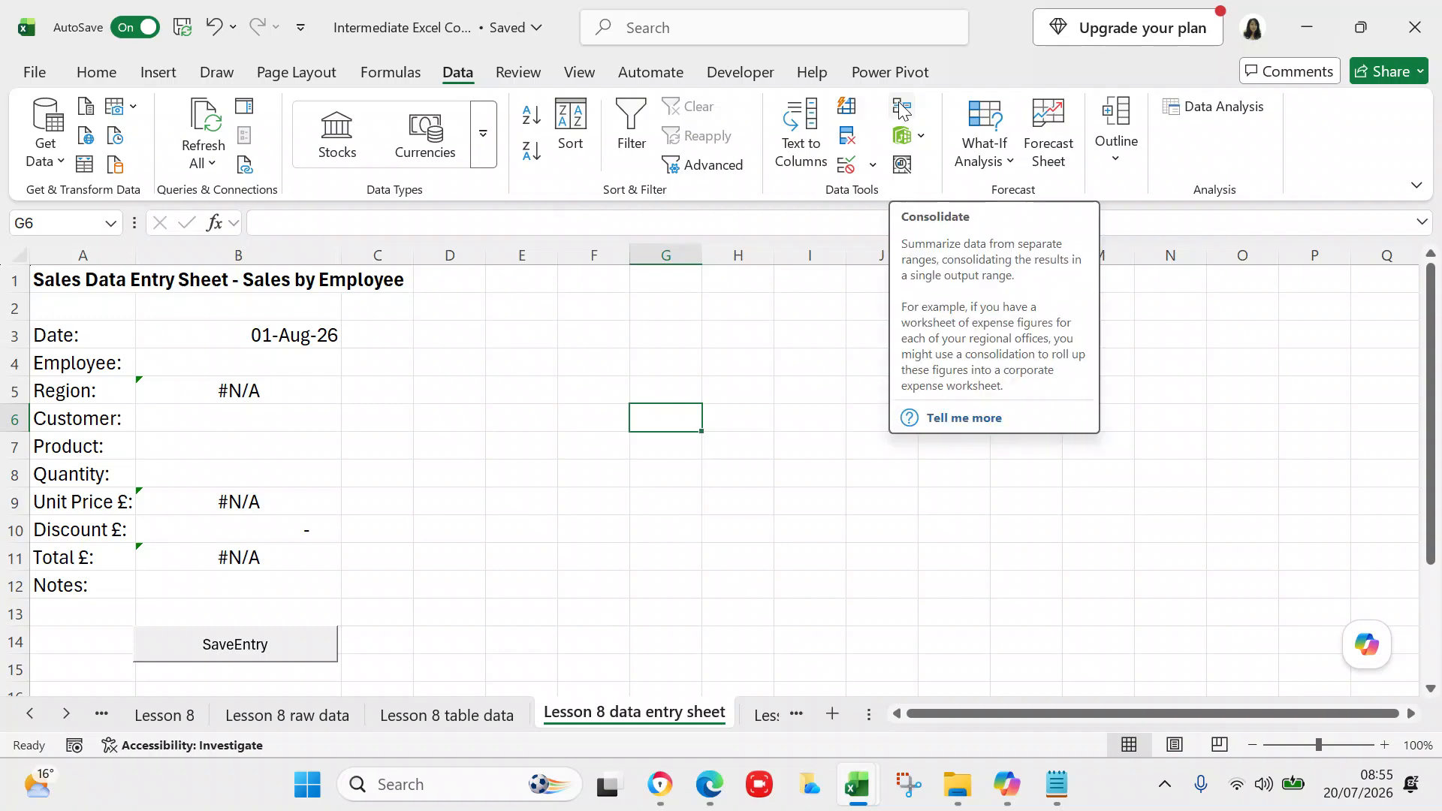
pyautogui.click(156, 75)
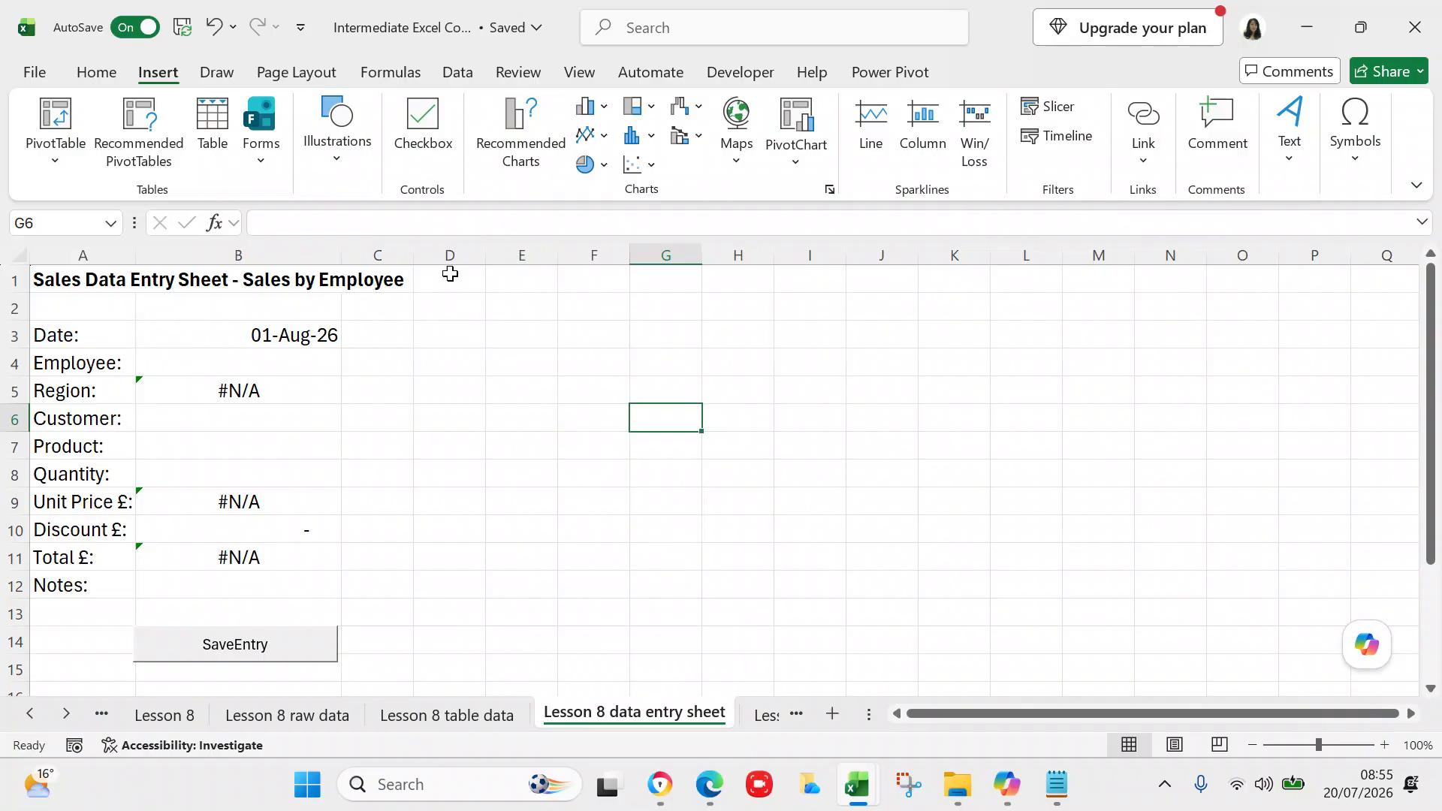
pyautogui.click(101, 75)
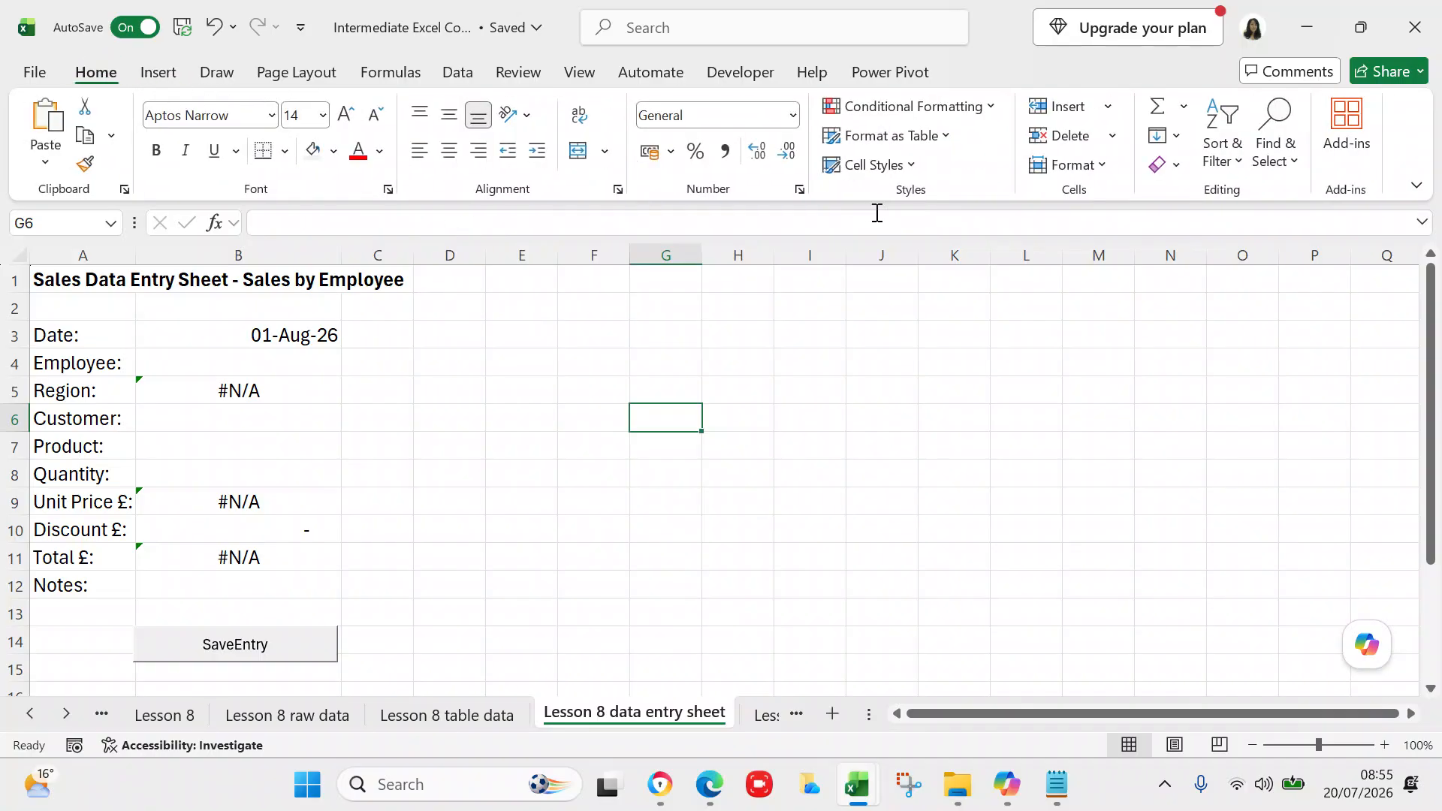
pyautogui.click(995, 105)
pyautogui.click(995, 106)
# Step: Review the Lesson 8 notes on how to apply data validation and return to the Employee cell on the data entry sheet
pyautogui.click(141, 724)
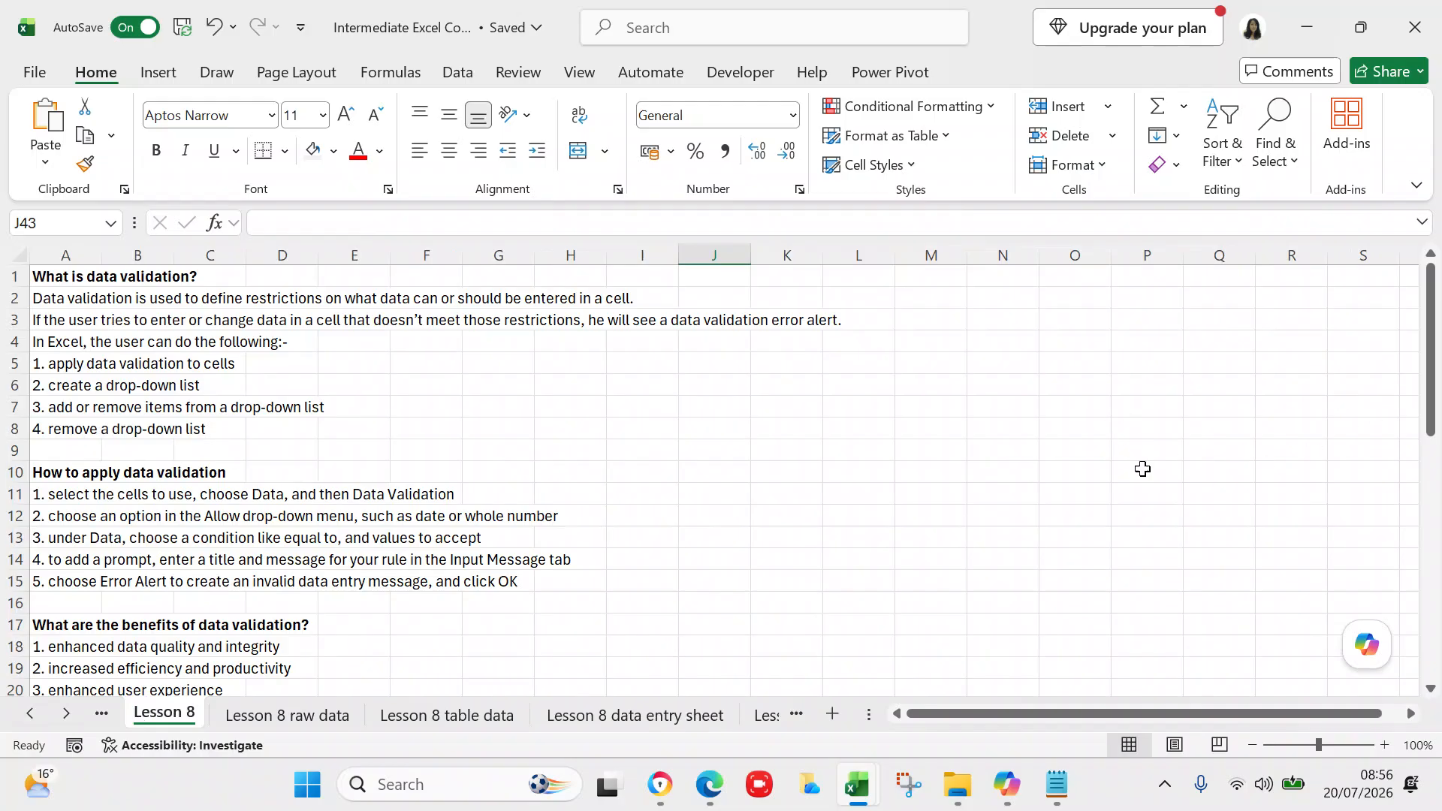
pyautogui.click(569, 715)
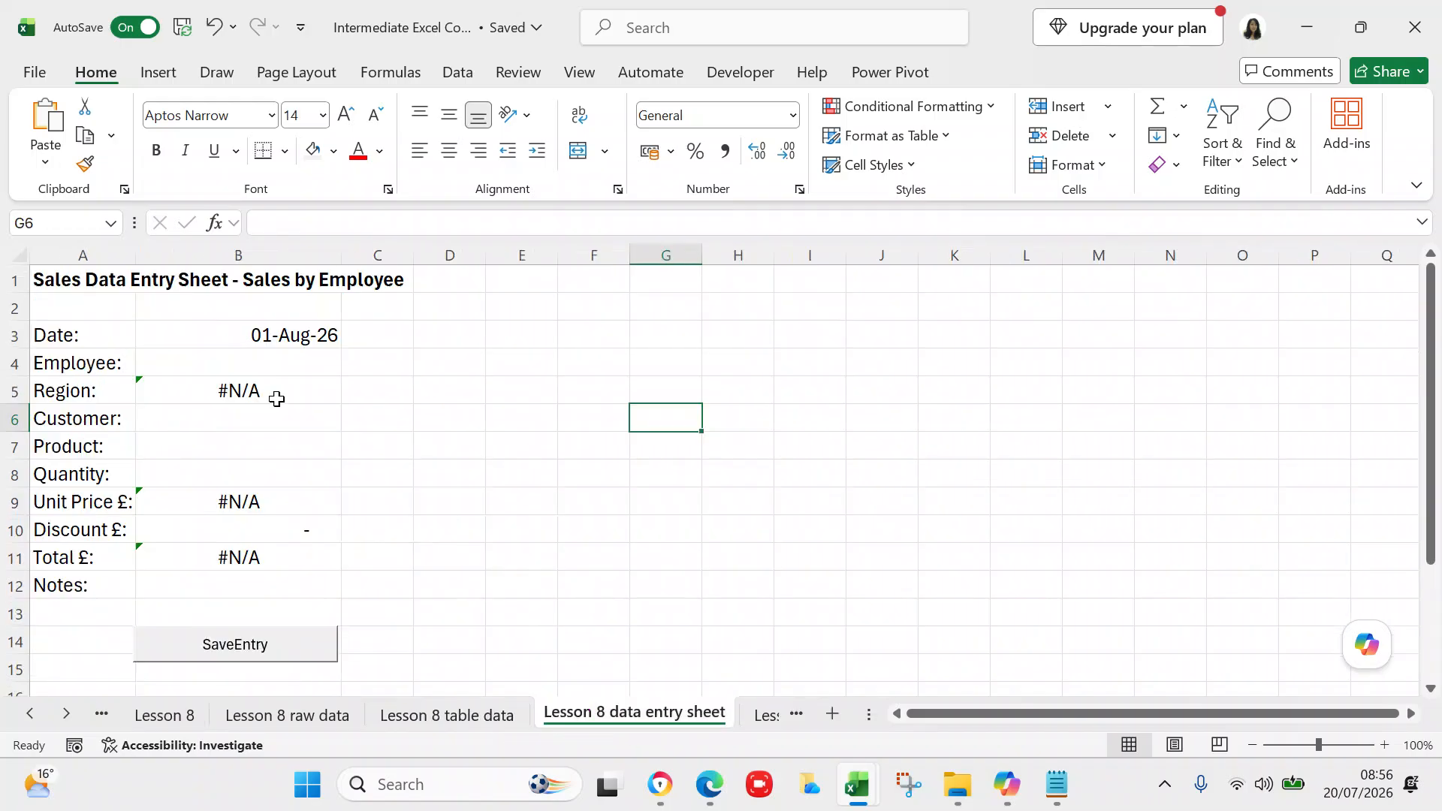
pyautogui.click(189, 366)
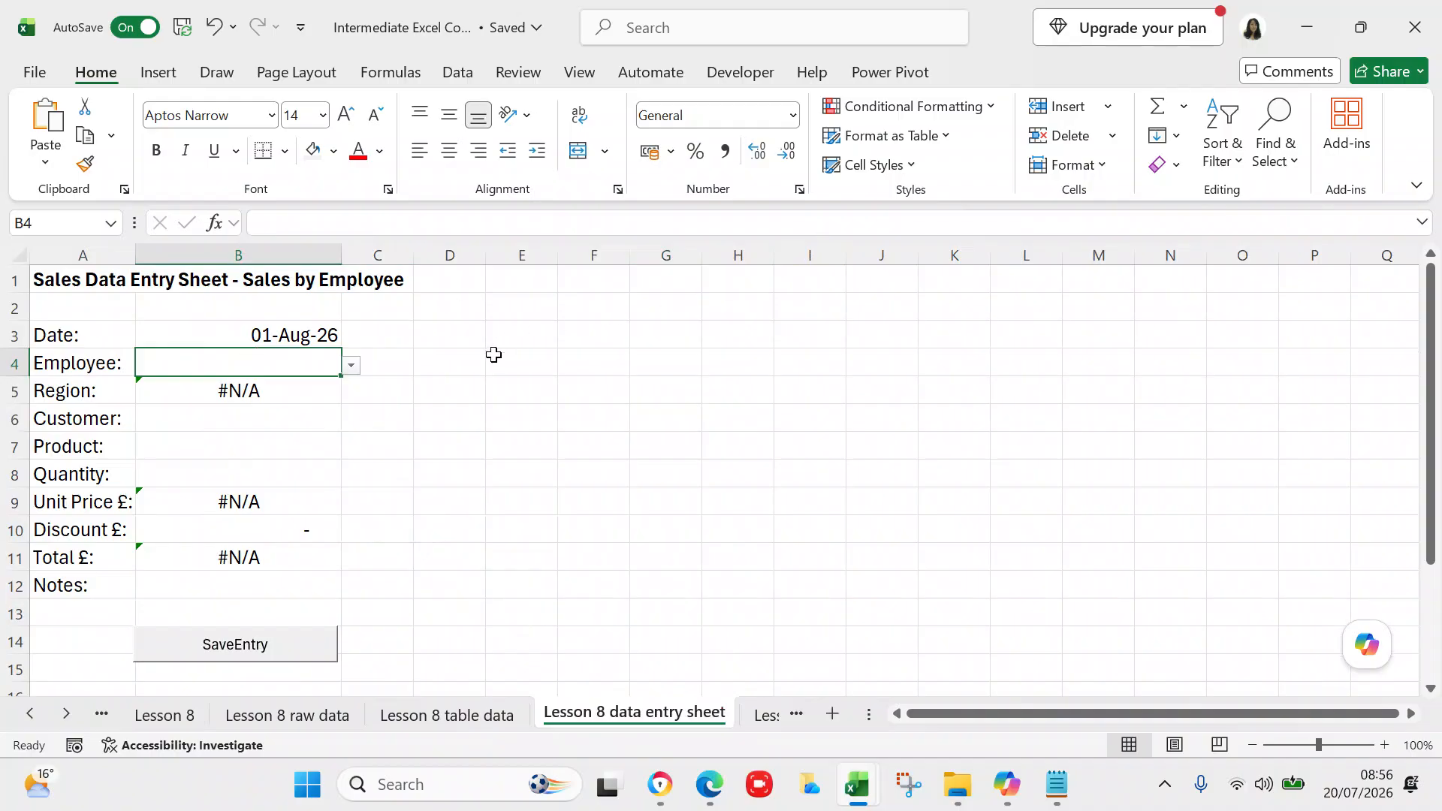
# Step: Start a data validation rule for the blank cell E4 that allows a List
pyautogui.click(512, 369)
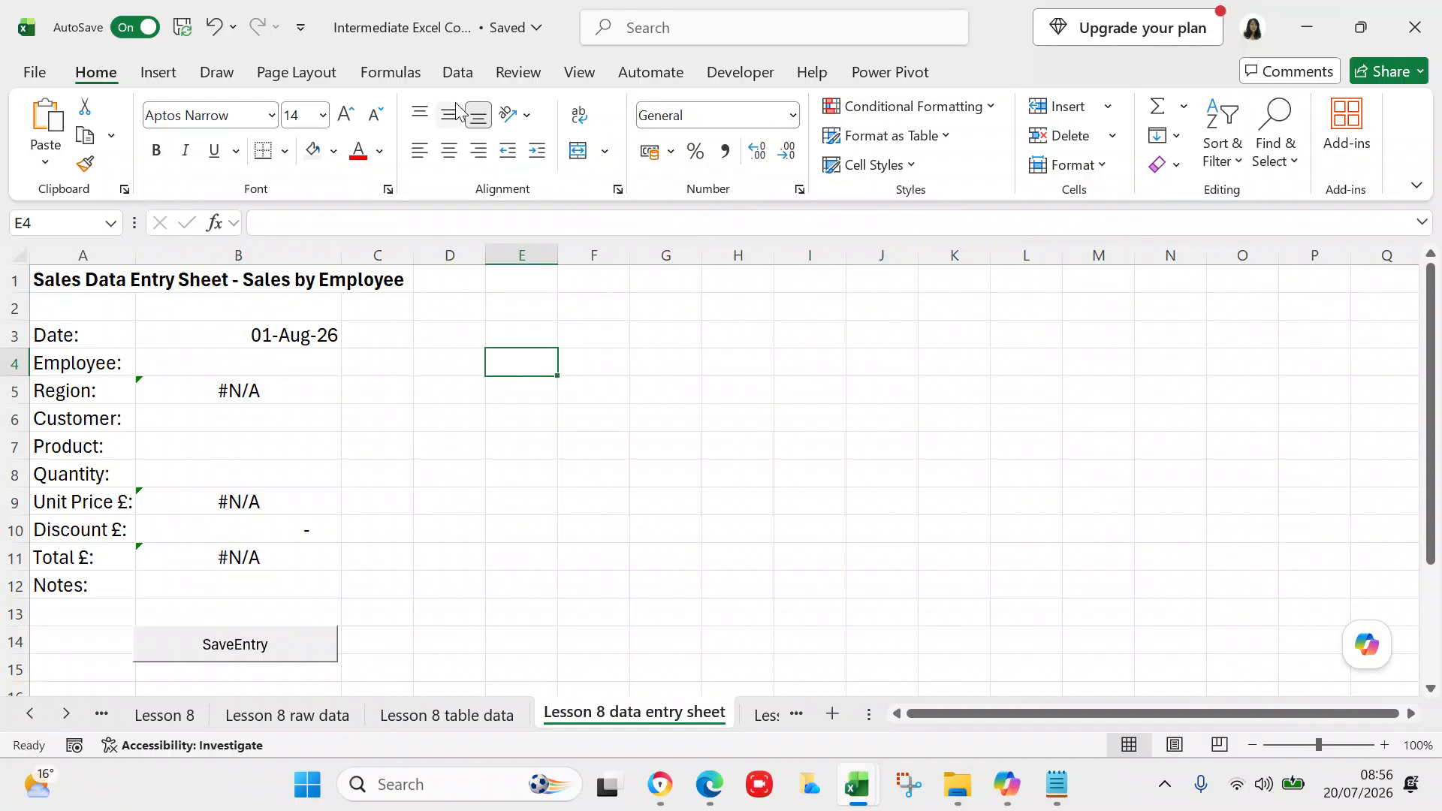
pyautogui.click(458, 70)
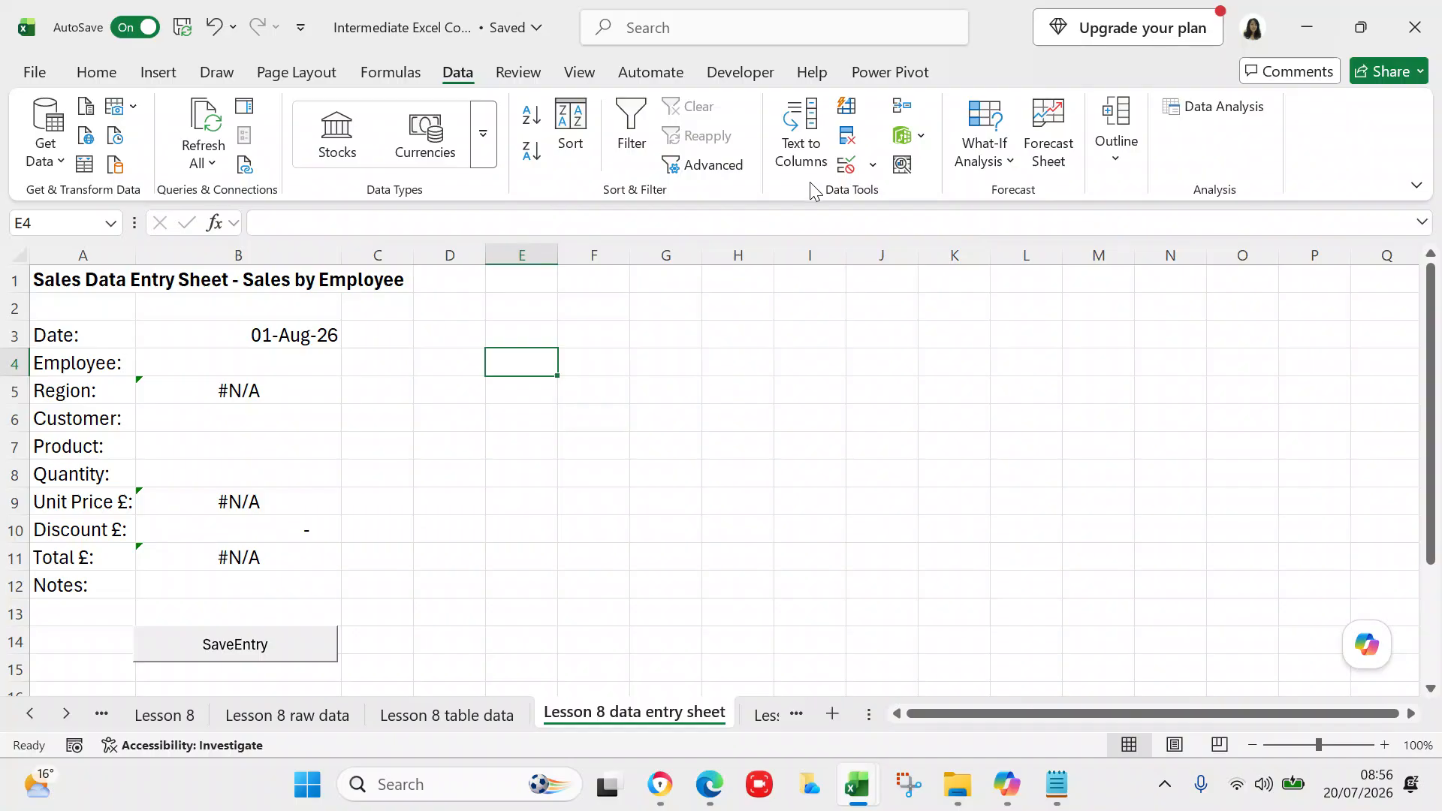
pyautogui.click(847, 166)
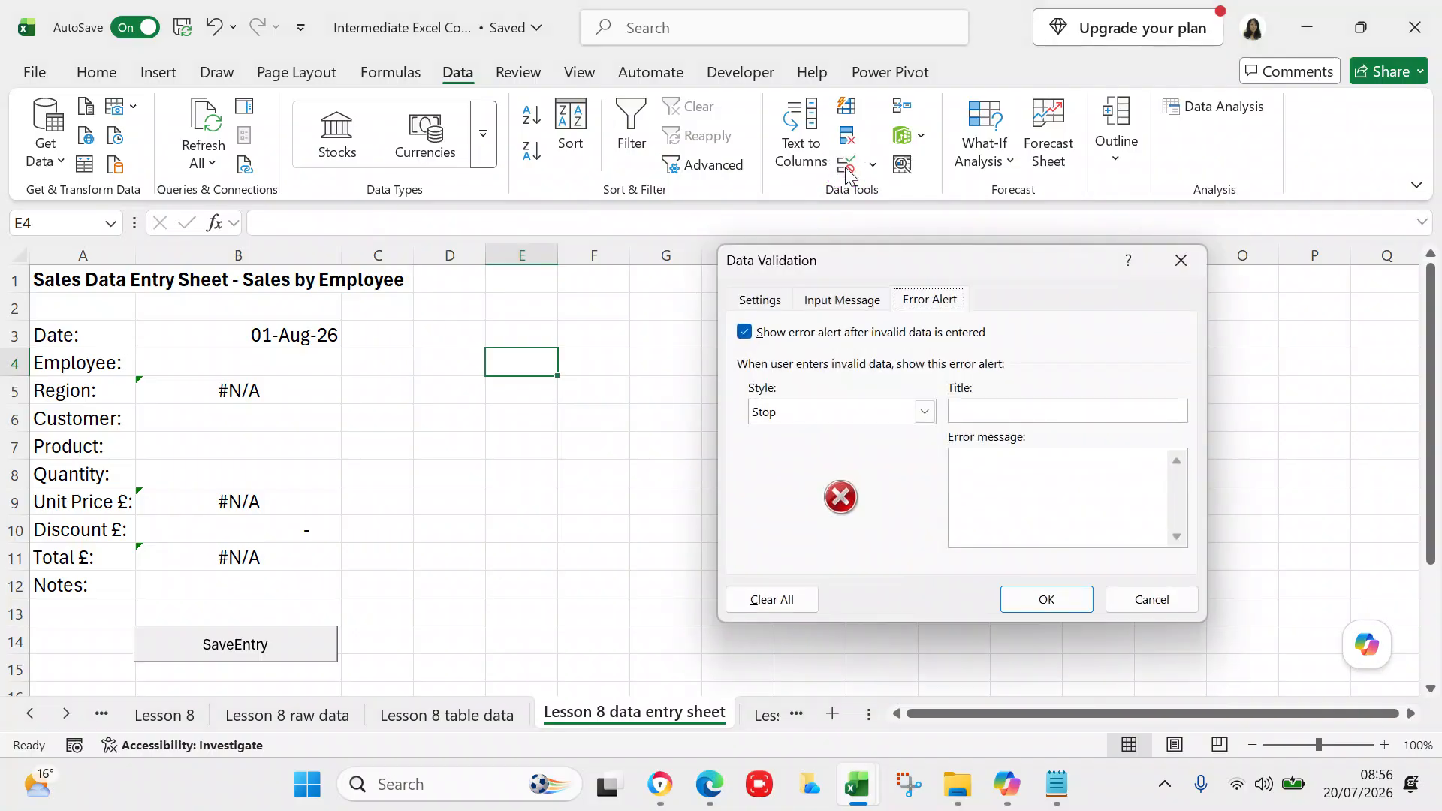
pyautogui.click(748, 303)
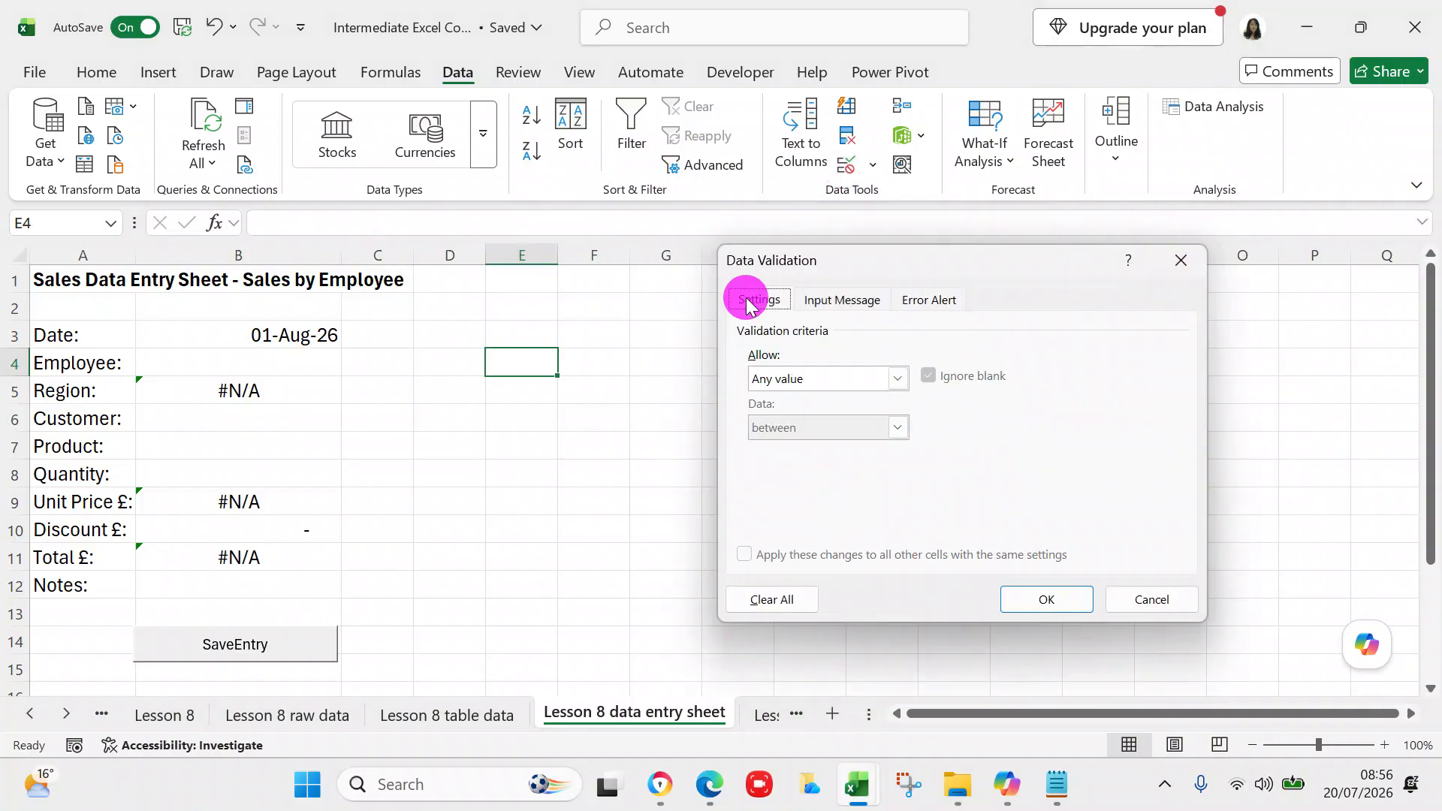
pyautogui.click(901, 381)
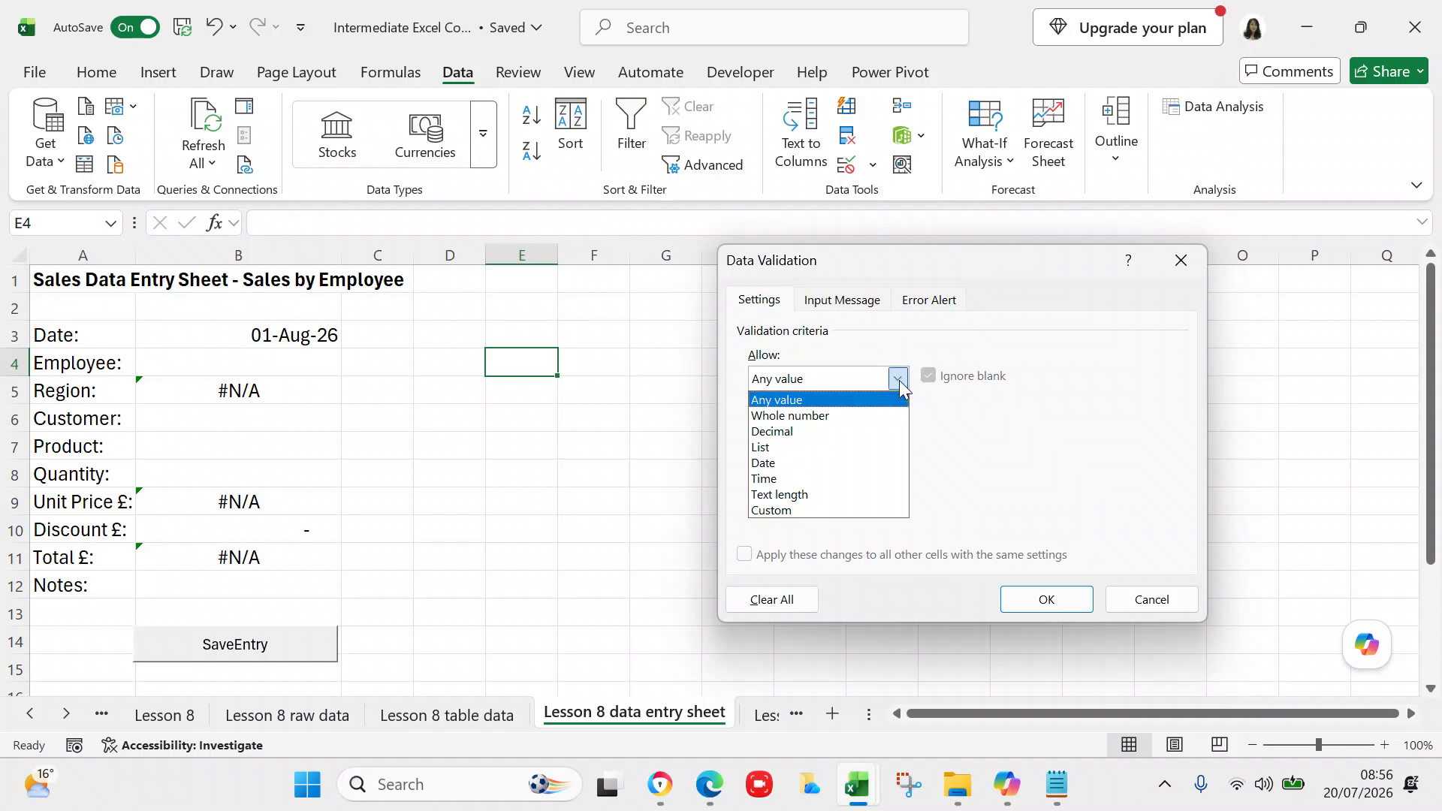
pyautogui.click(812, 446)
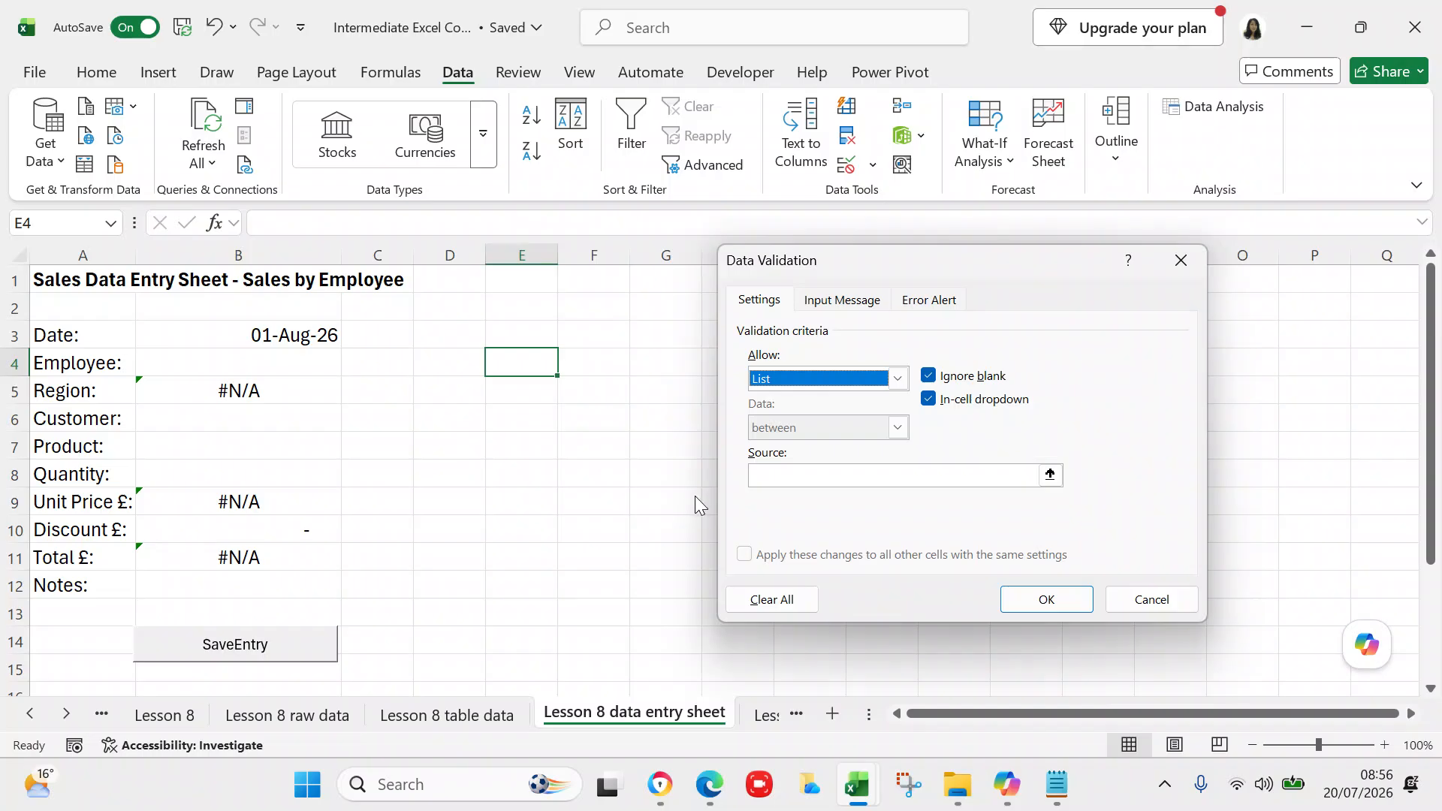
# Step: Use the employee names in A2:A25 of the Lesson 8 table data sheet as the list source and apply the rule
pyautogui.click(775, 470)
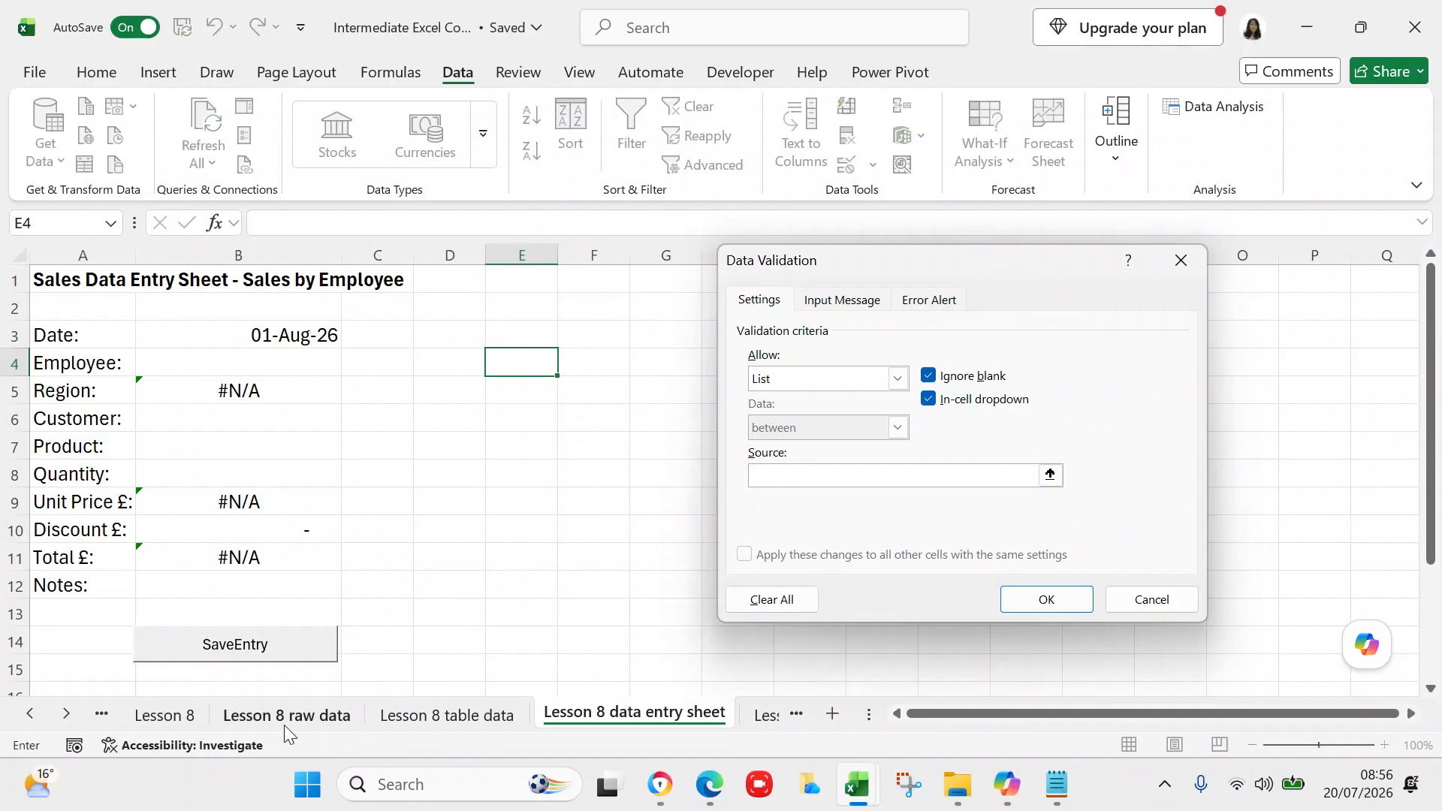
pyautogui.click(393, 713)
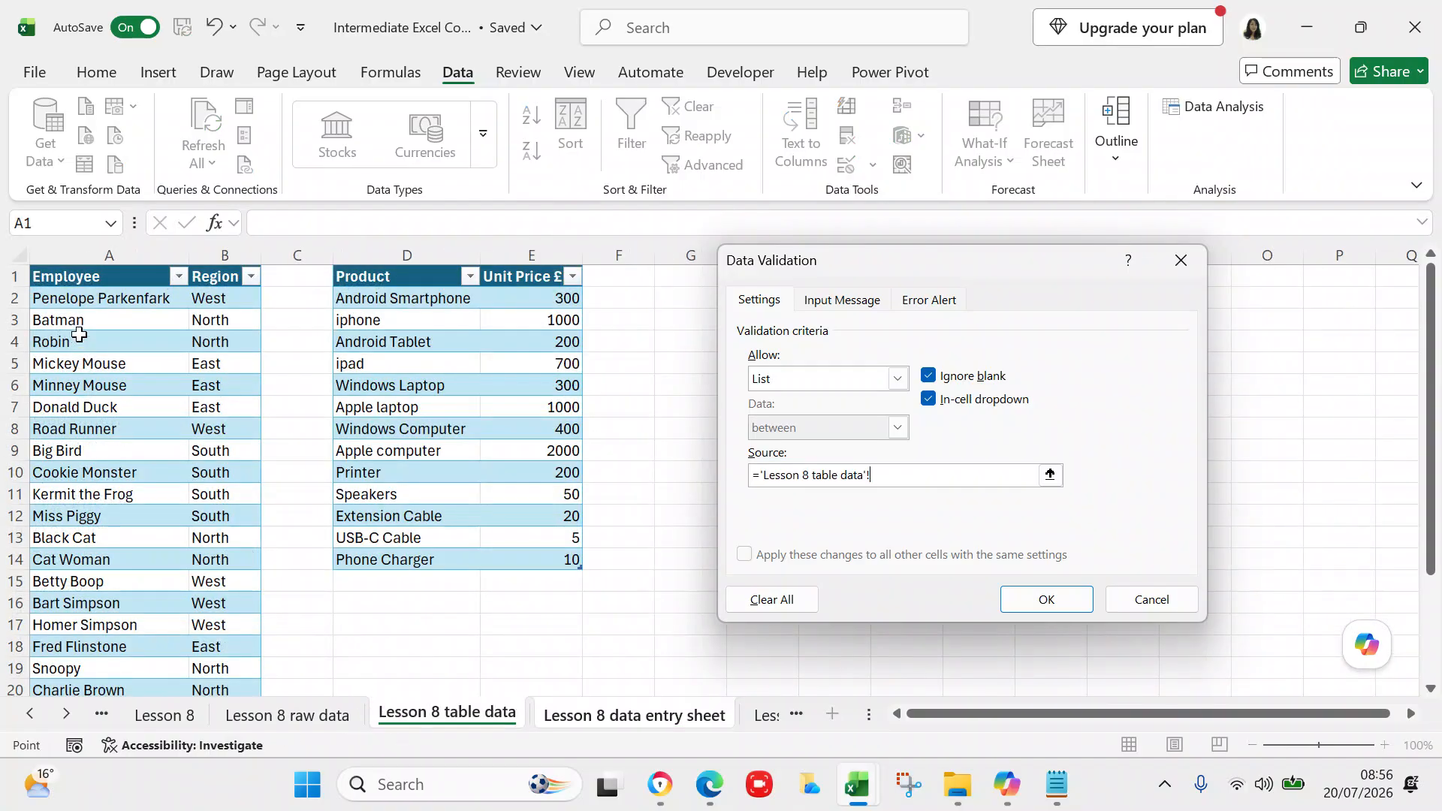
pyautogui.click(83, 298)
pyautogui.hotkey('shift', 'Down')
pyautogui.hotkey('shift', 'Down')
pyautogui.hotkey('shift', 'Down')
pyautogui.hotkey('shift', 'Down')
pyautogui.hotkey('shift', 'Down')
pyautogui.hotkey('shift', 'Down')
pyautogui.hotkey('shift', 'Down')
pyautogui.hotkey('shift', 'Down')
pyautogui.hotkey('shift', 'Down')
pyautogui.hotkey('shift', 'Down')
pyautogui.hotkey('shift', 'Down')
pyautogui.hotkey('shift', 'Down')
pyautogui.hotkey('shift', 'Down')
pyautogui.hotkey('shift', 'Down')
pyautogui.hotkey('shift', 'Down')
pyautogui.hotkey('shift', 'Down')
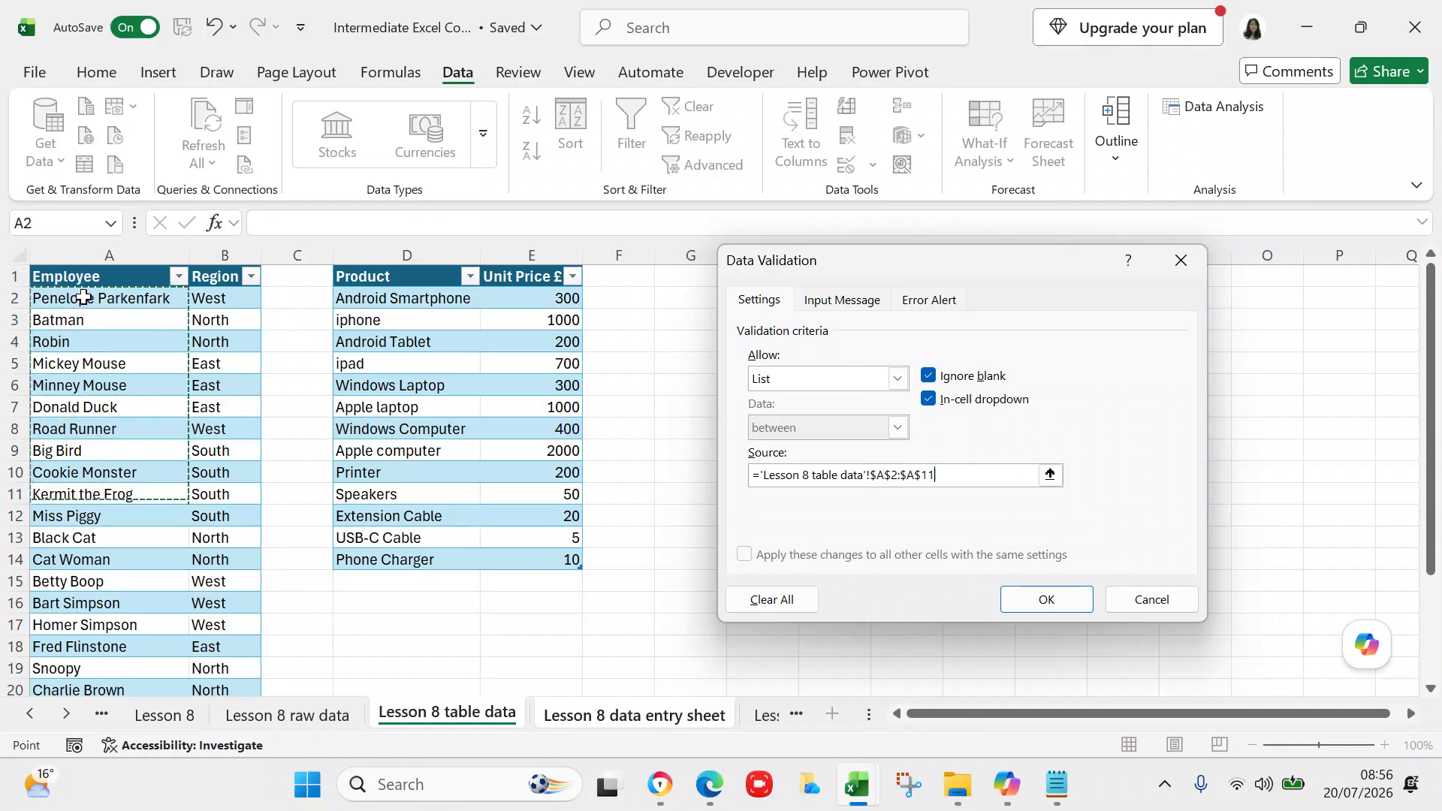
pyautogui.hotkey('shift', 'Down')
pyautogui.hotkey('shift', 'Down')
pyautogui.hotkey('shift', 'Down')
pyautogui.hotkey('shift', 'Down')
pyautogui.hotkey('shift', 'Down')
pyautogui.hotkey('shift', 'Down')
pyautogui.hotkey('shift', 'Down')
pyautogui.hotkey('shift', 'Down')
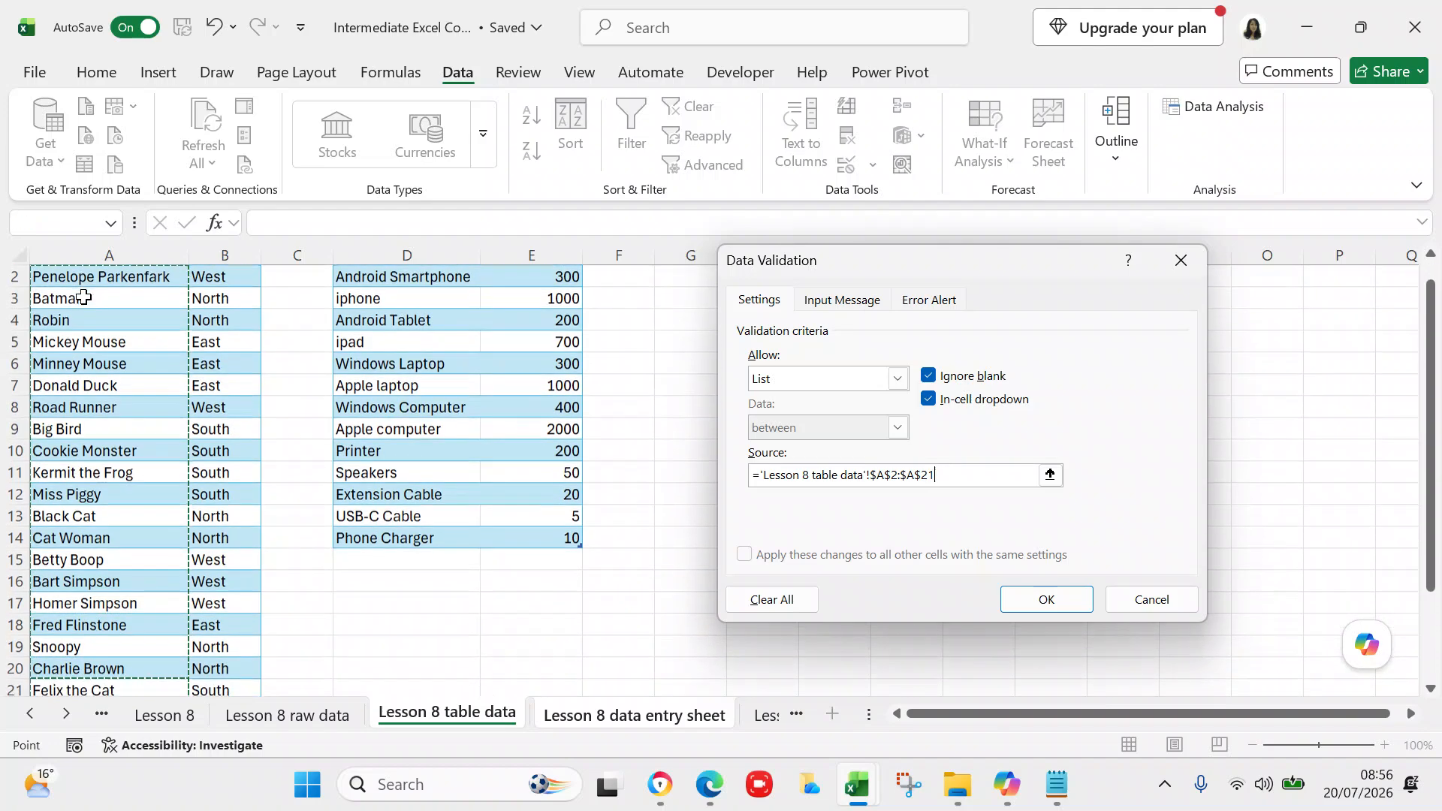
pyautogui.hotkey('shift', 'Down')
pyautogui.hotkey('shift', 'Up')
pyautogui.hotkey('shift', 'Up')
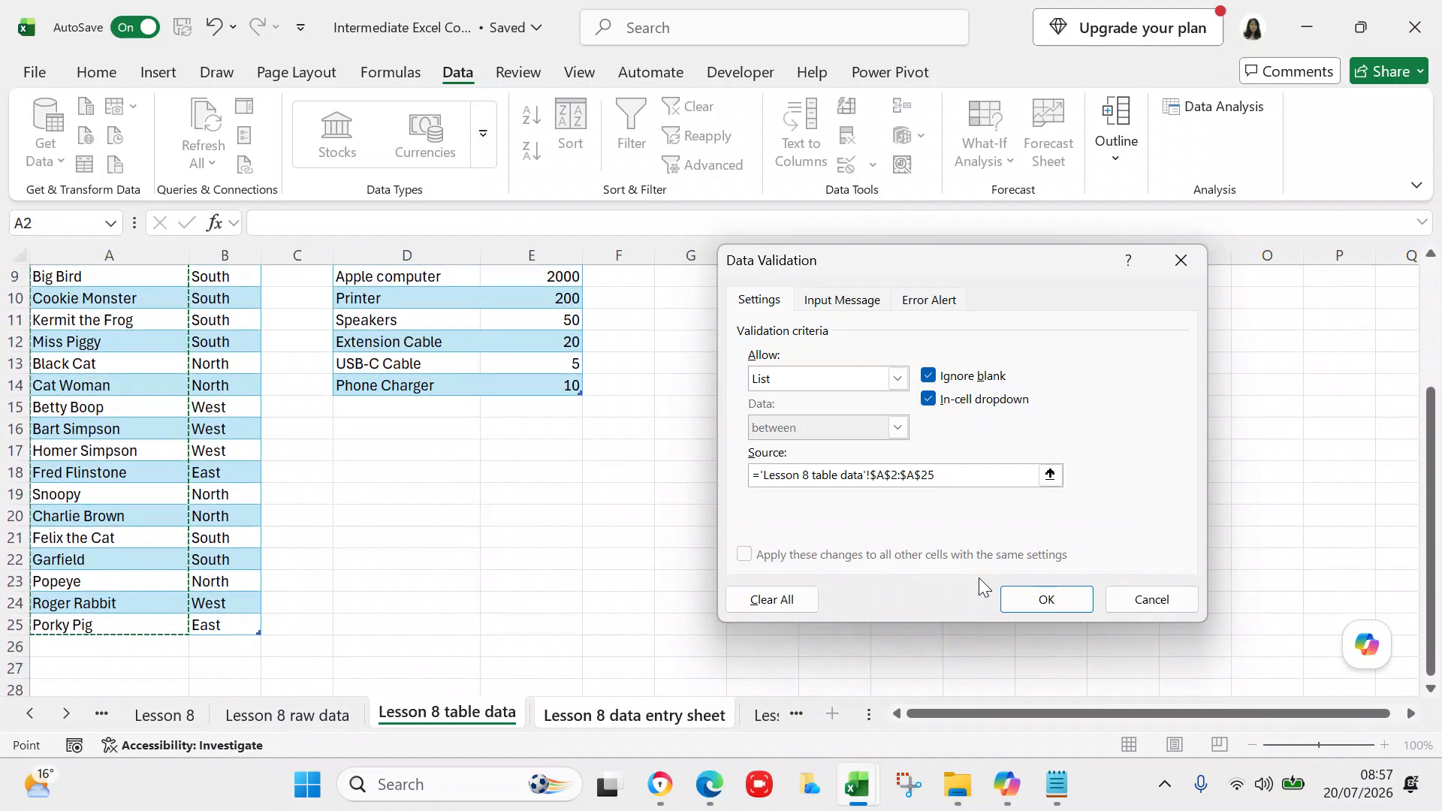
pyautogui.click(1027, 601)
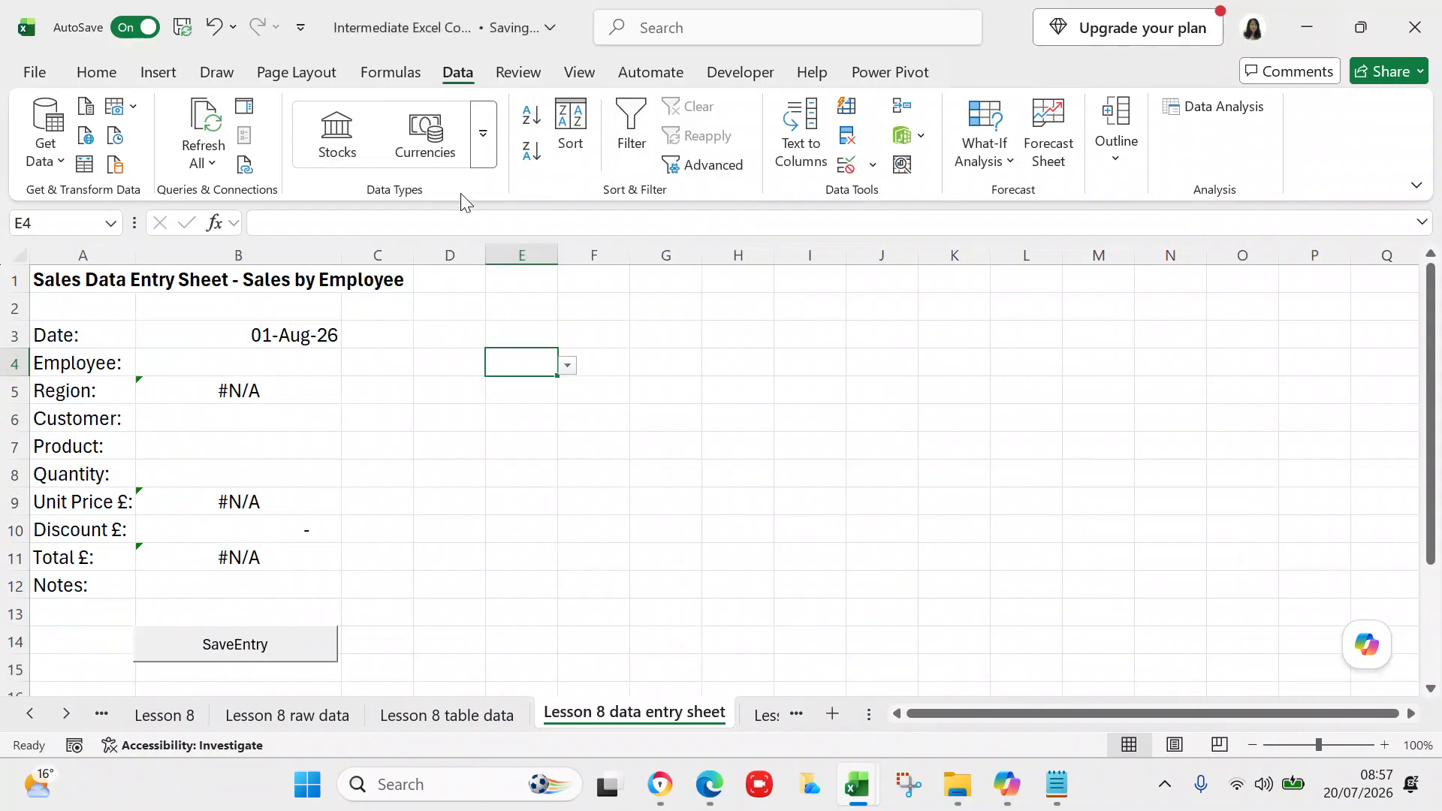
# Step: Undo the E4 list validation and the date entry, and view the lookup formula in the Region cell B5
pyautogui.click(204, 27)
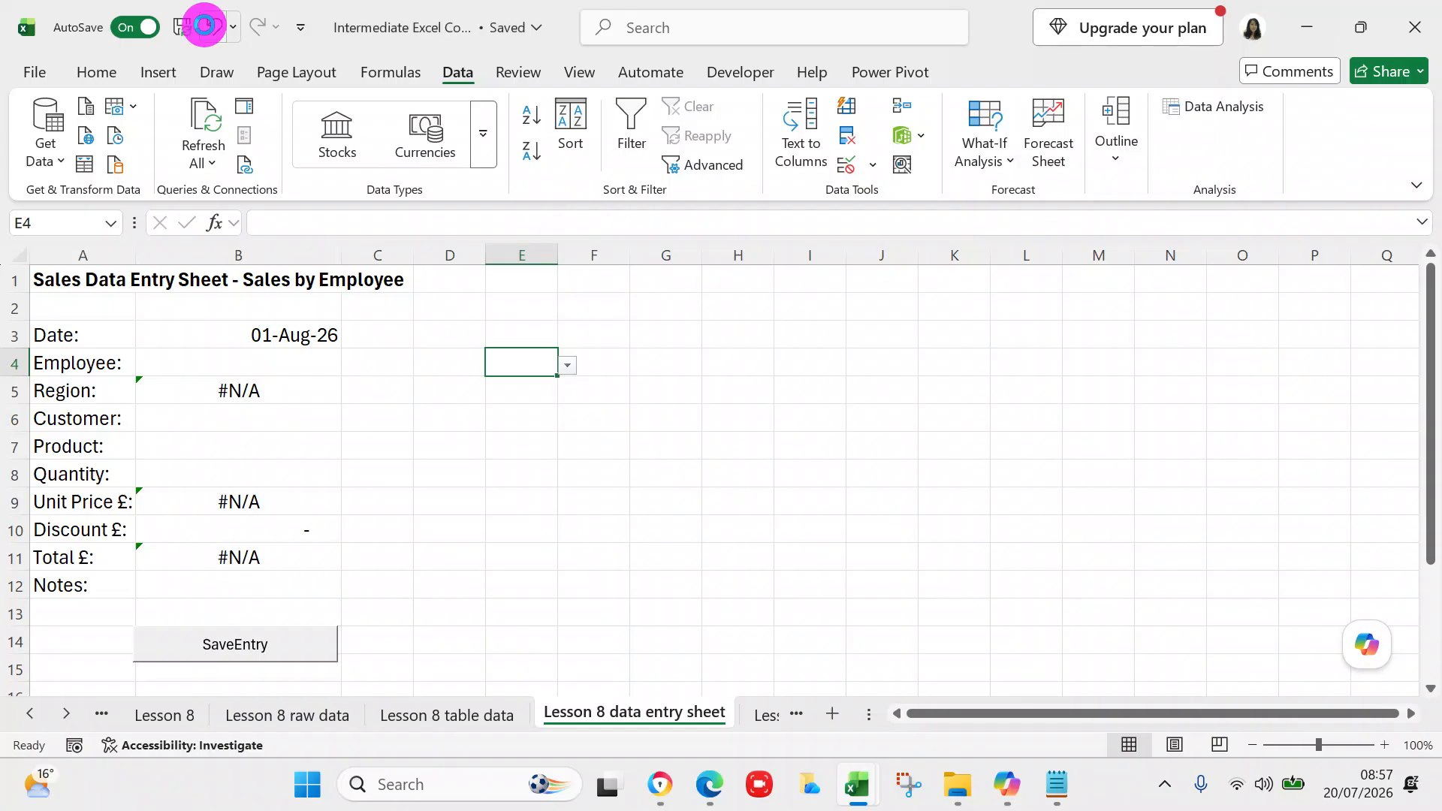
pyautogui.click(211, 32)
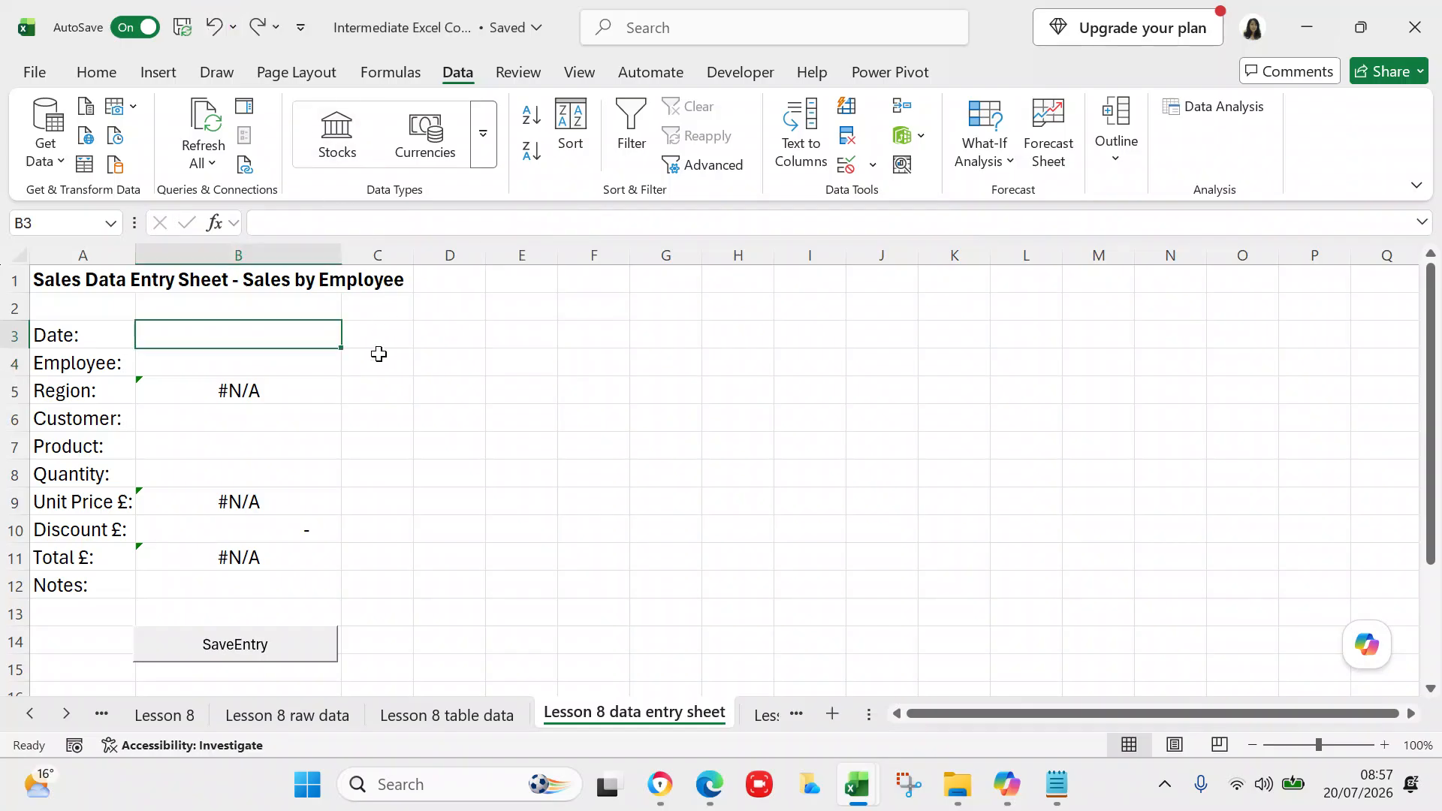
pyautogui.click(308, 359)
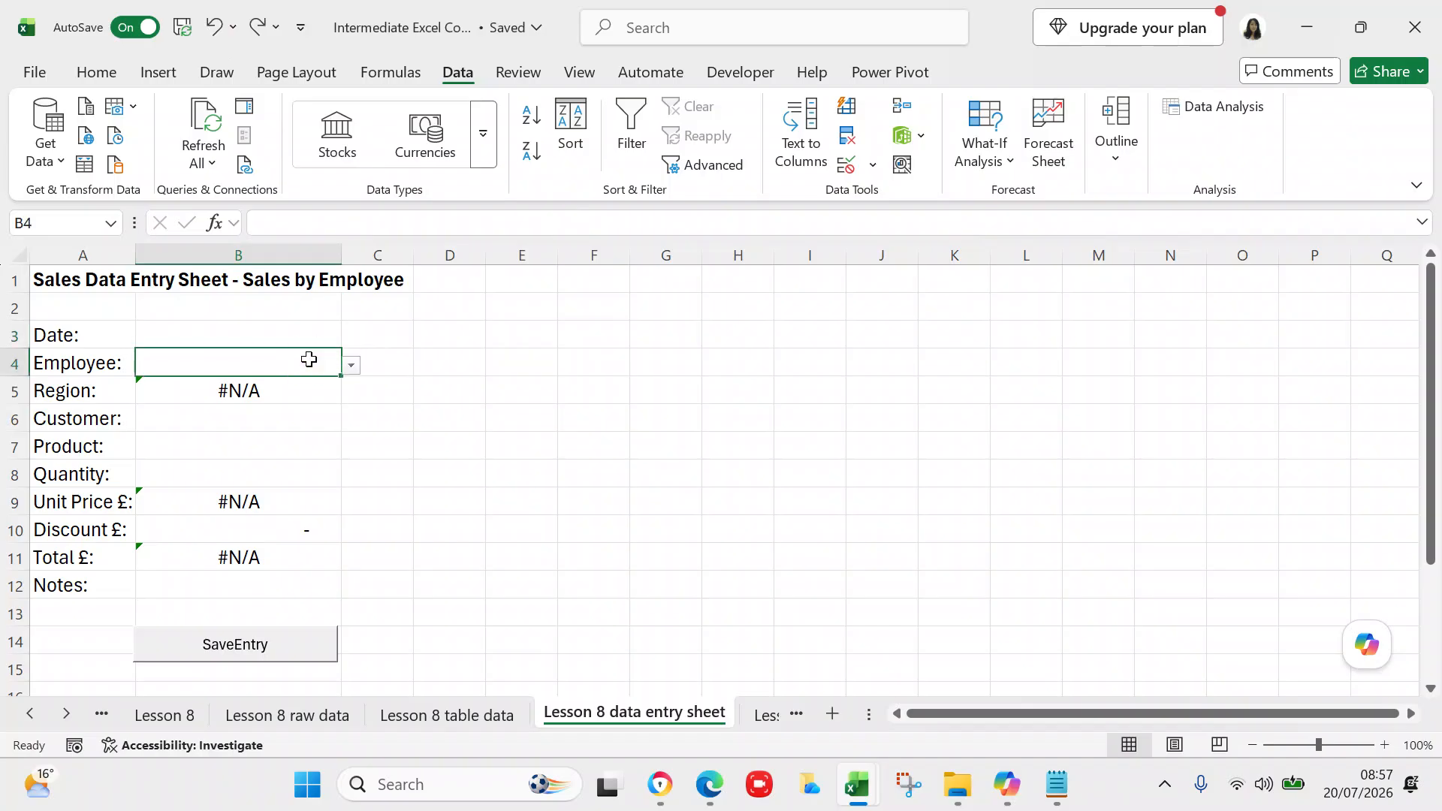
pyautogui.click(288, 396)
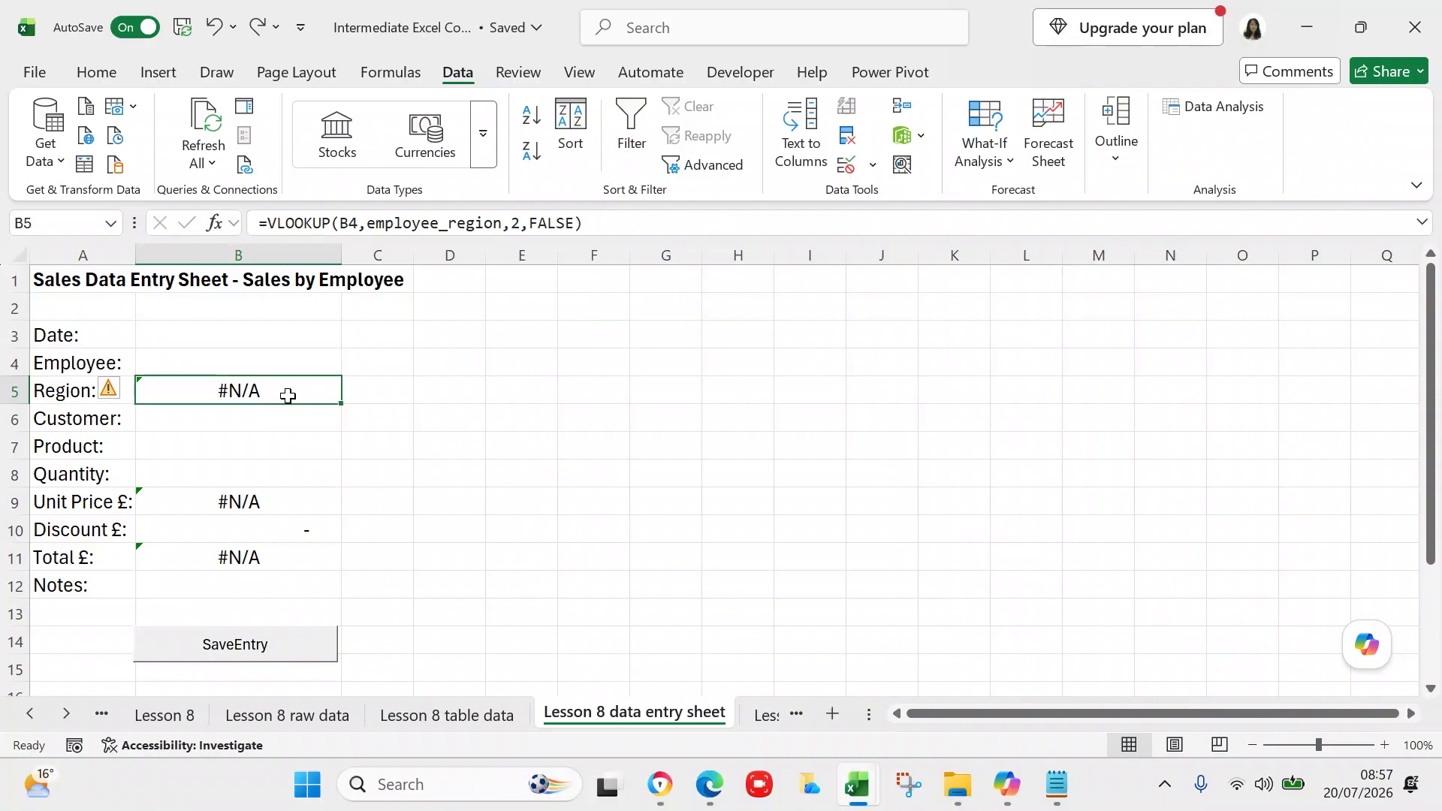
# Step: Enter the date 1 Aug 26 in B3 and choose Betty Boop from the Employee list in B4
pyautogui.click(270, 334)
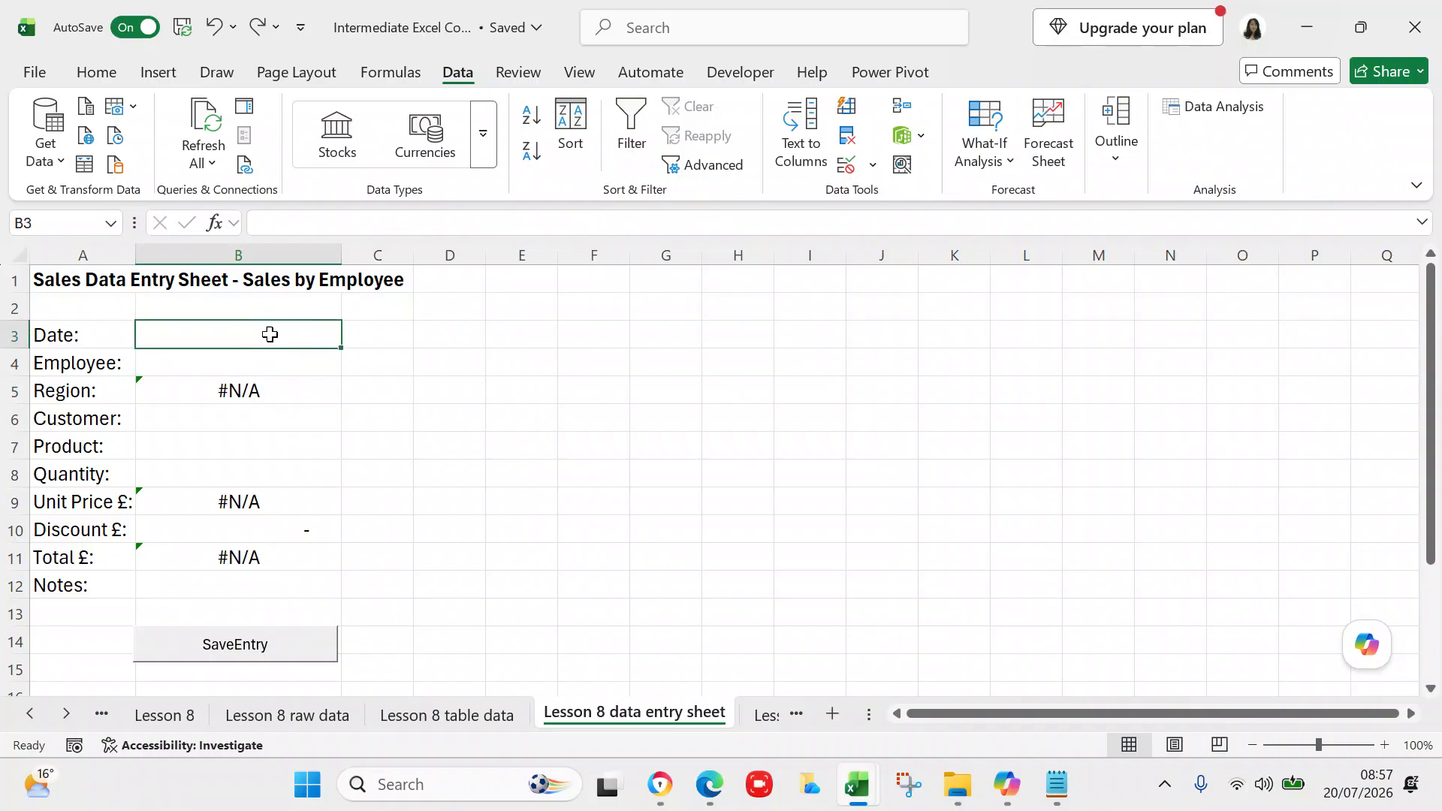
pyautogui.write('1 aug 26')
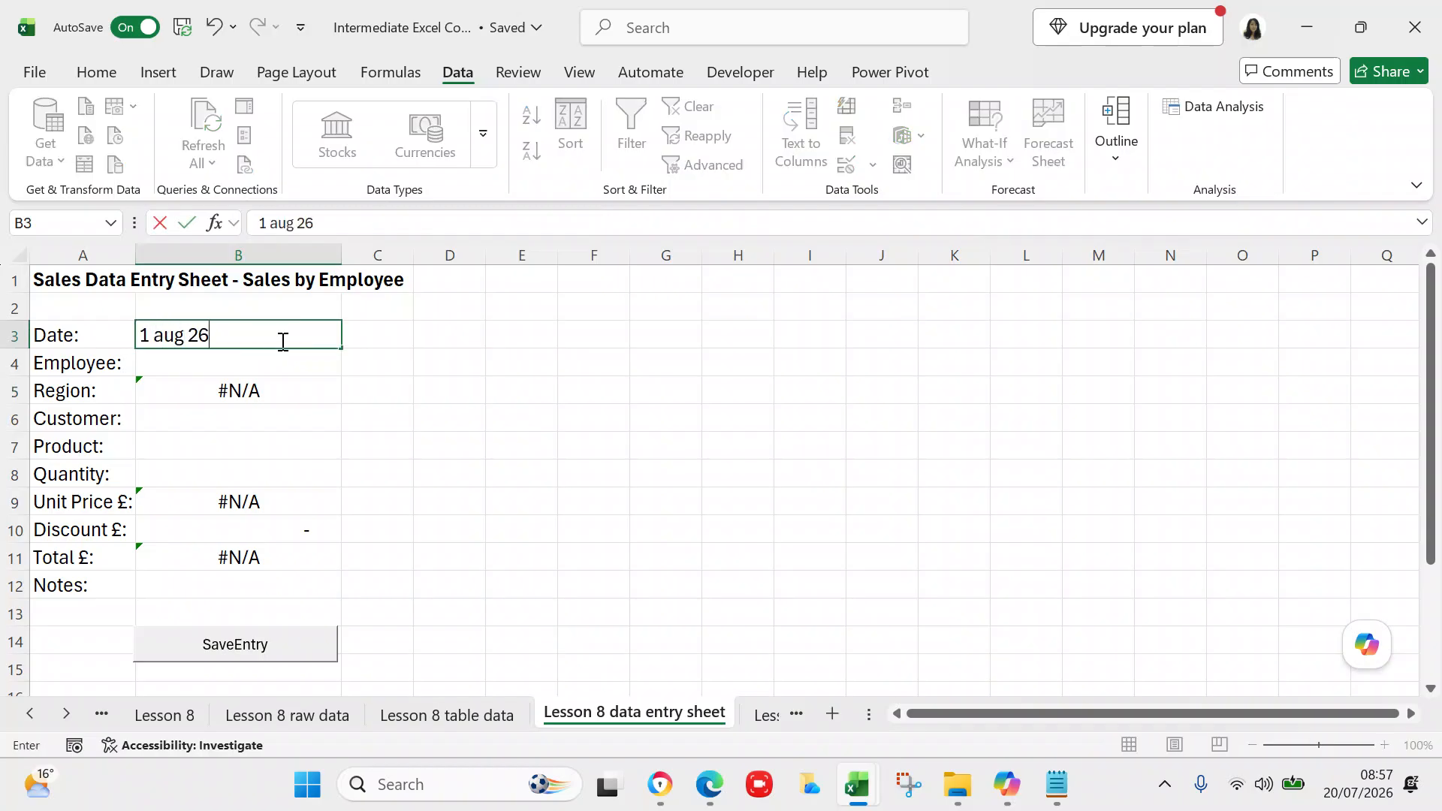
pyautogui.click(290, 368)
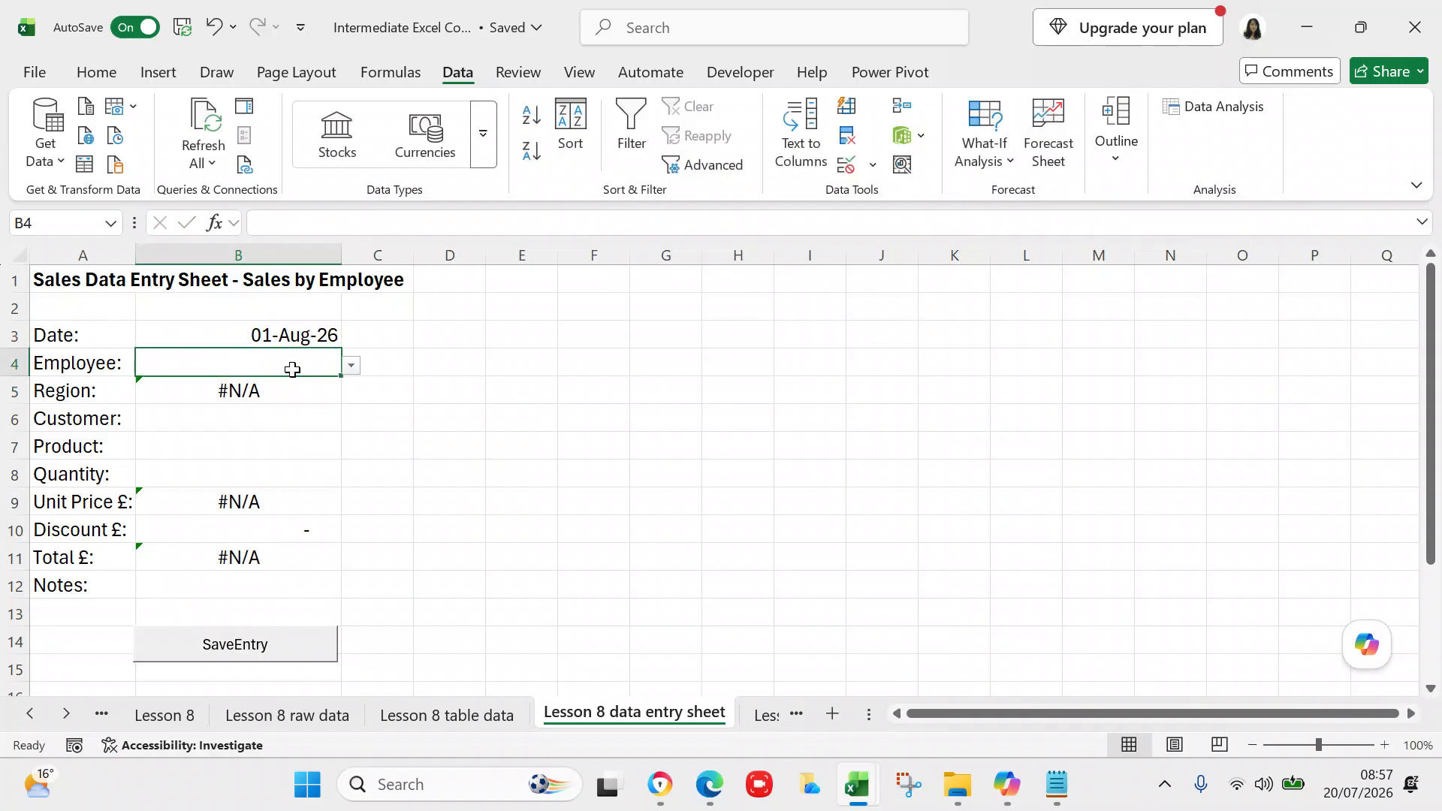
pyautogui.click(352, 367)
pyautogui.moveTo(352, 450); pyautogui.dragTo(333, 557)
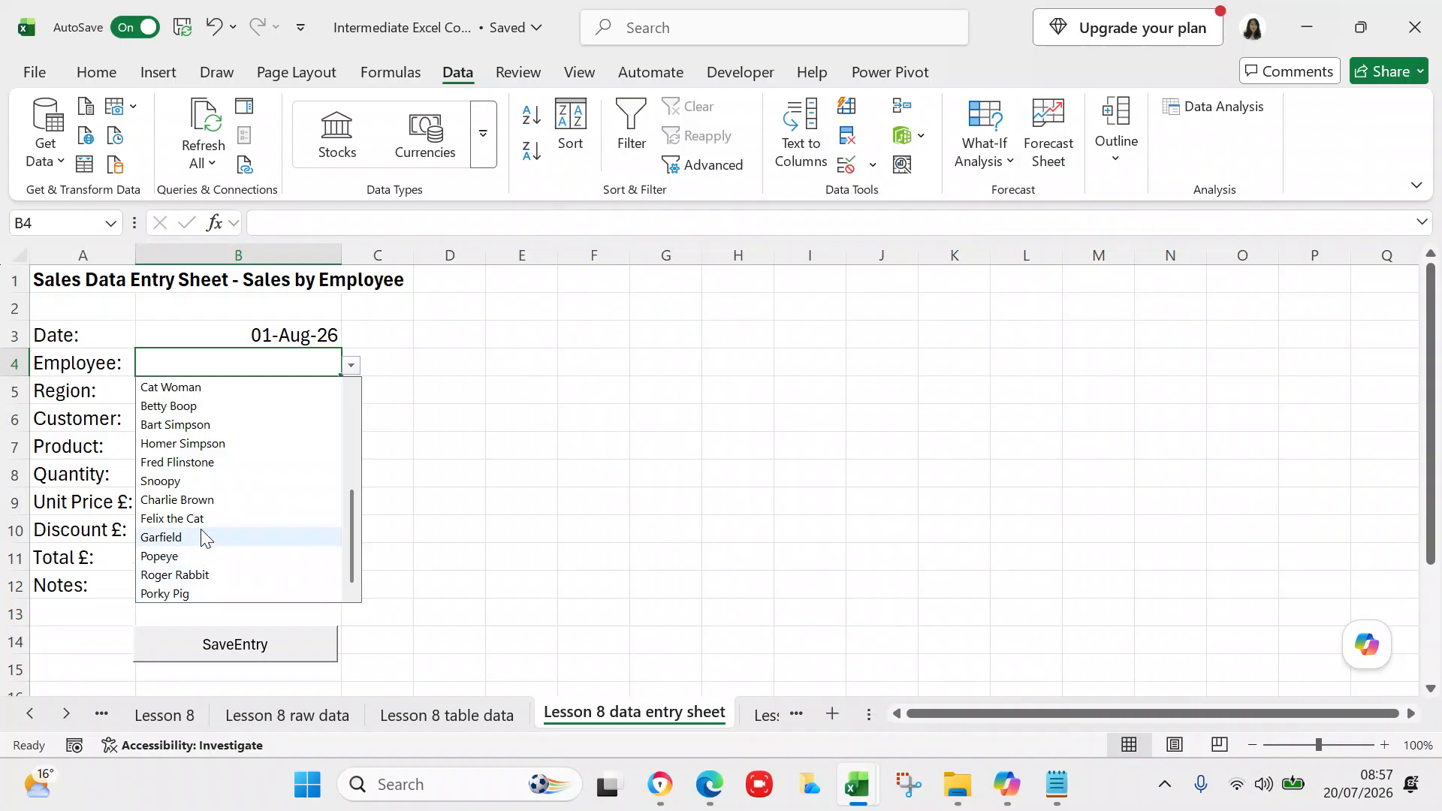
pyautogui.click(198, 409)
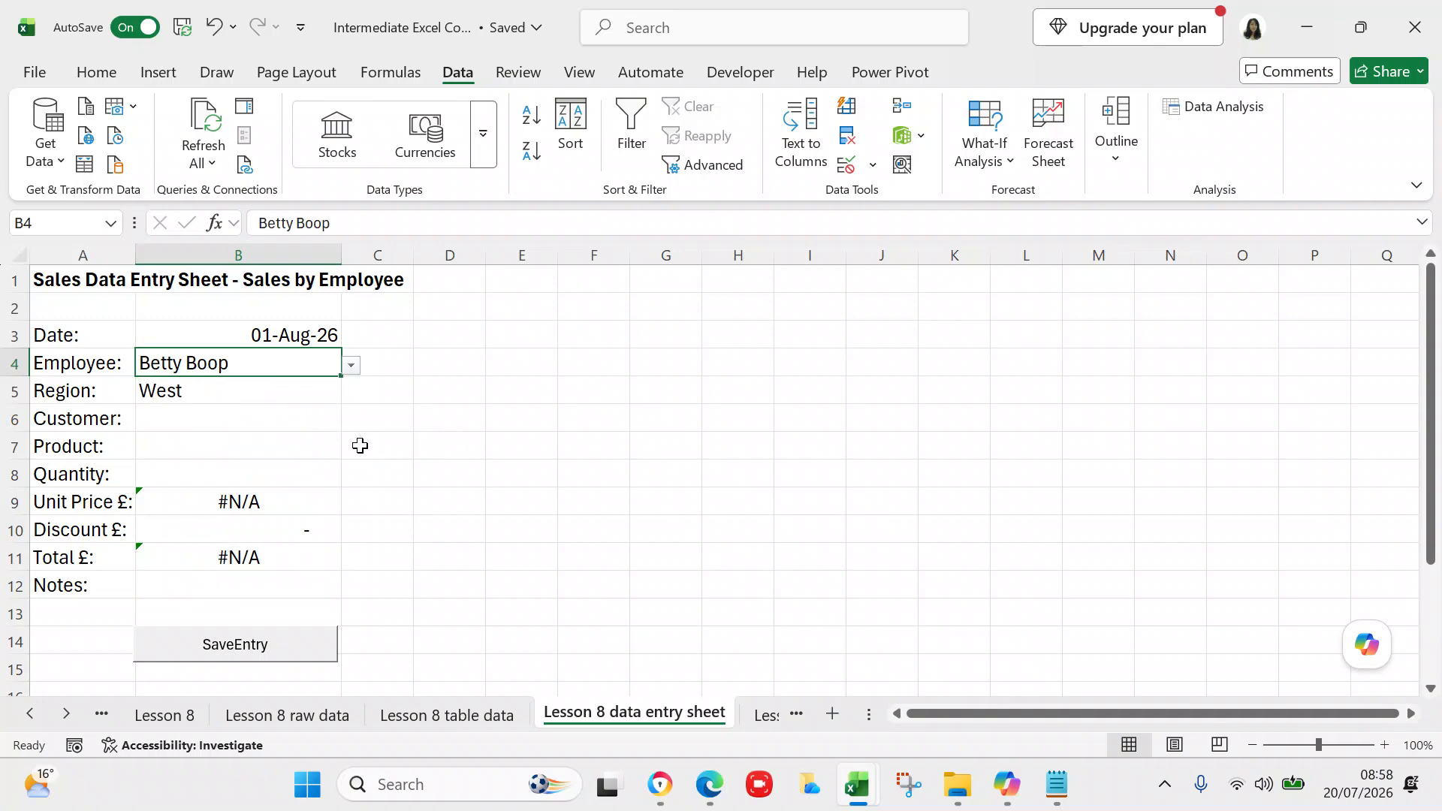
# Step: View the Region lookup formula in B5 and enter Betty's Hair Salon as the Customer in B6
pyautogui.click(287, 392)
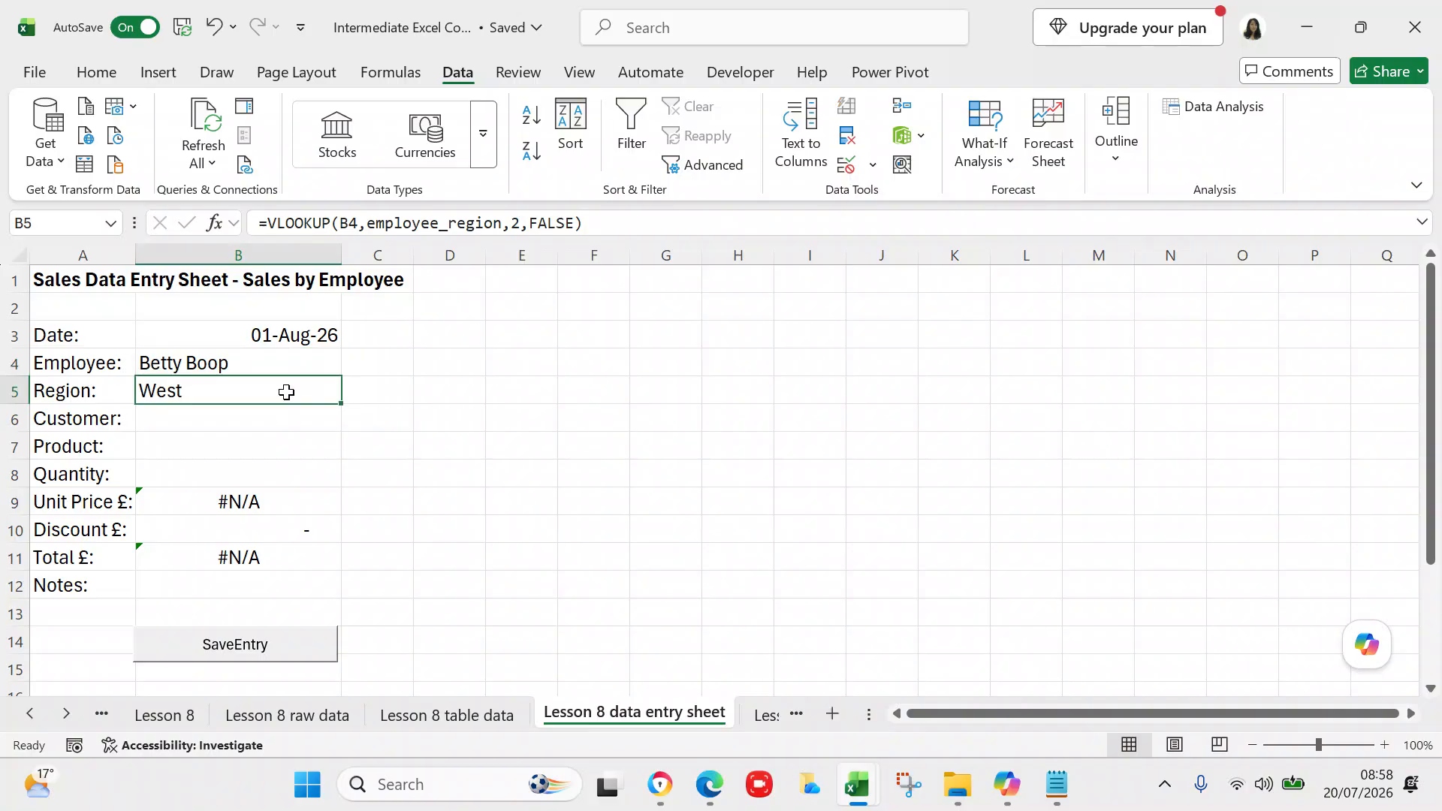
pyautogui.click(312, 421)
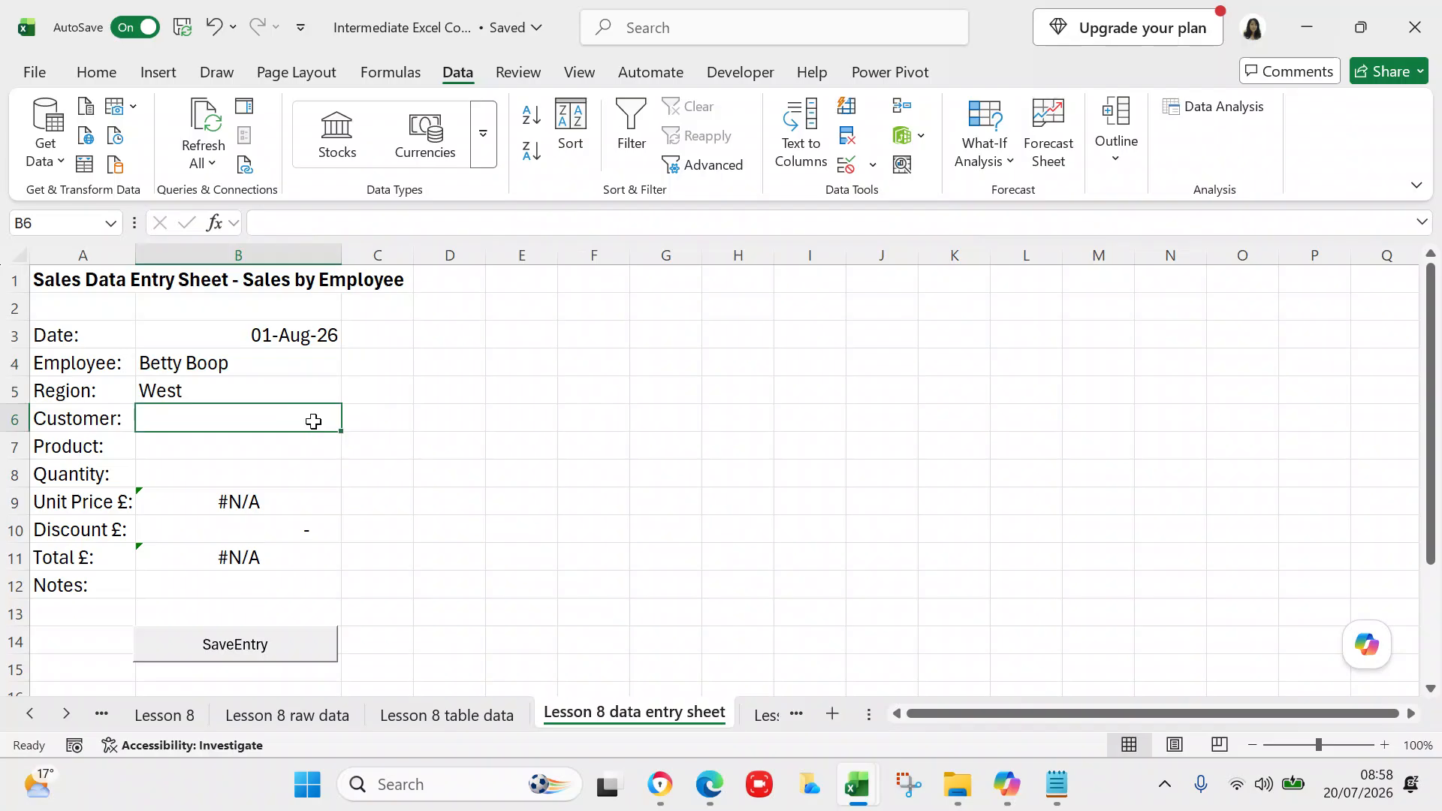
pyautogui.write('Betty')
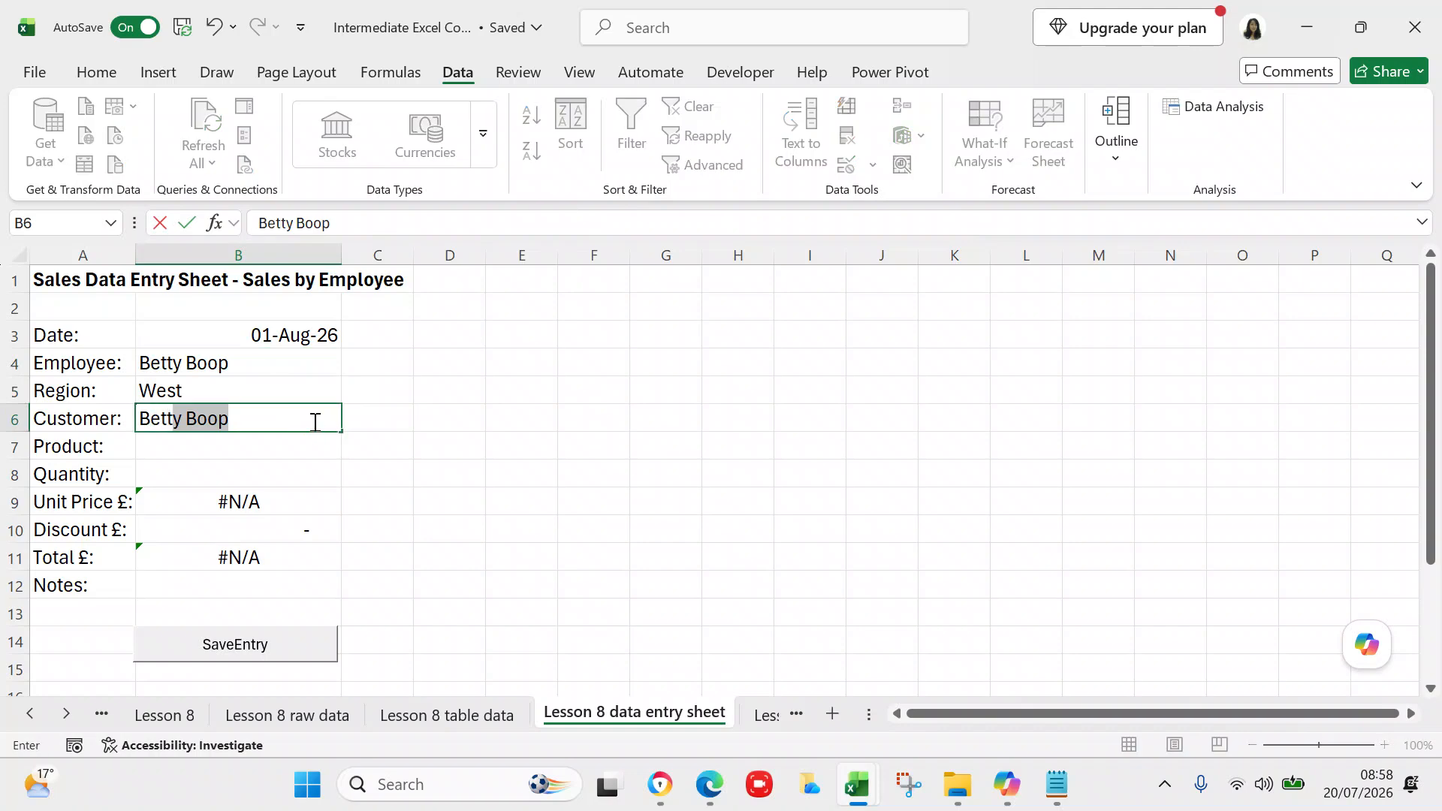
pyautogui.write("'s")
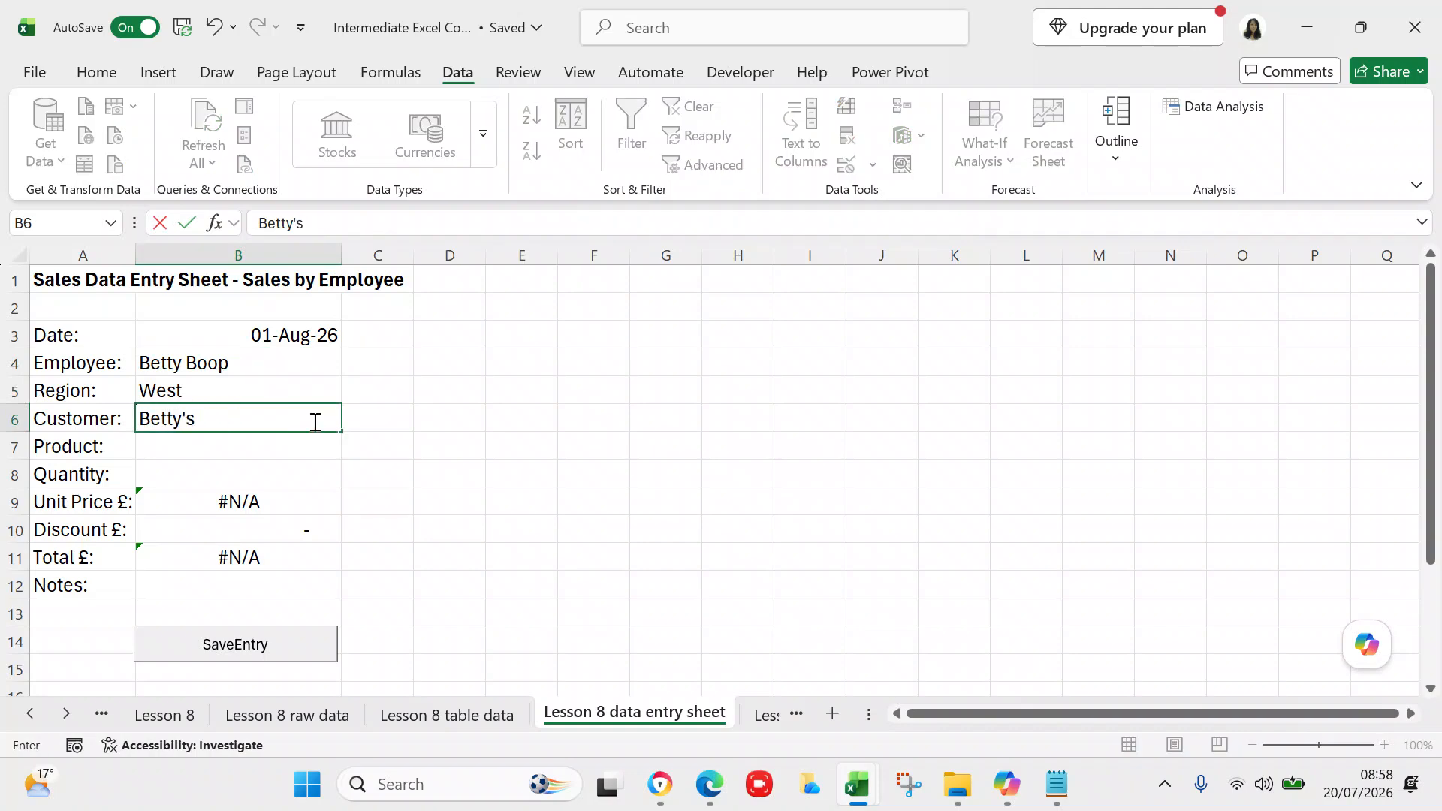
pyautogui.write(' Hair Salon')
pyautogui.click(386, 440)
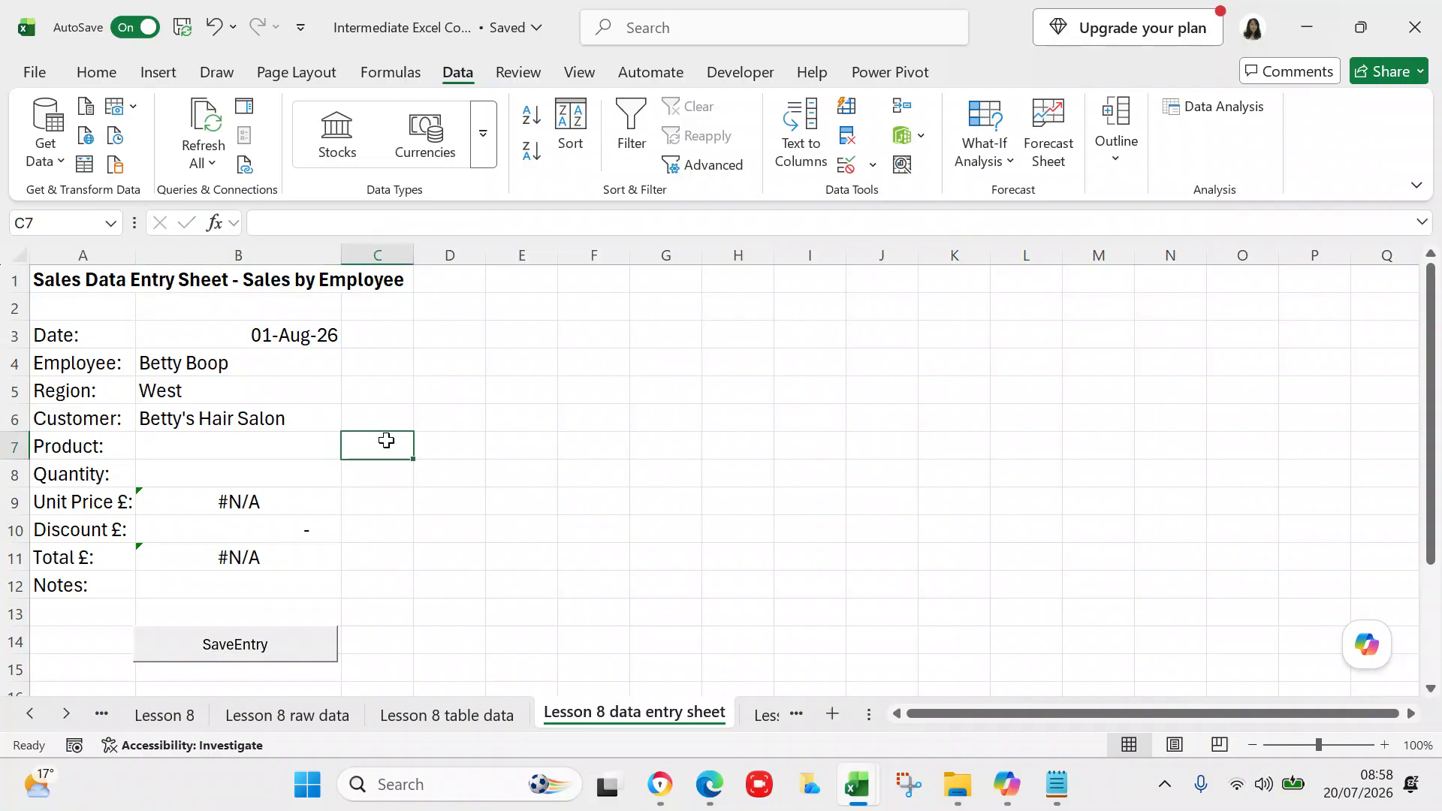
# Step: Choose Windows Laptop from the Product list in B7
pyautogui.click(322, 442)
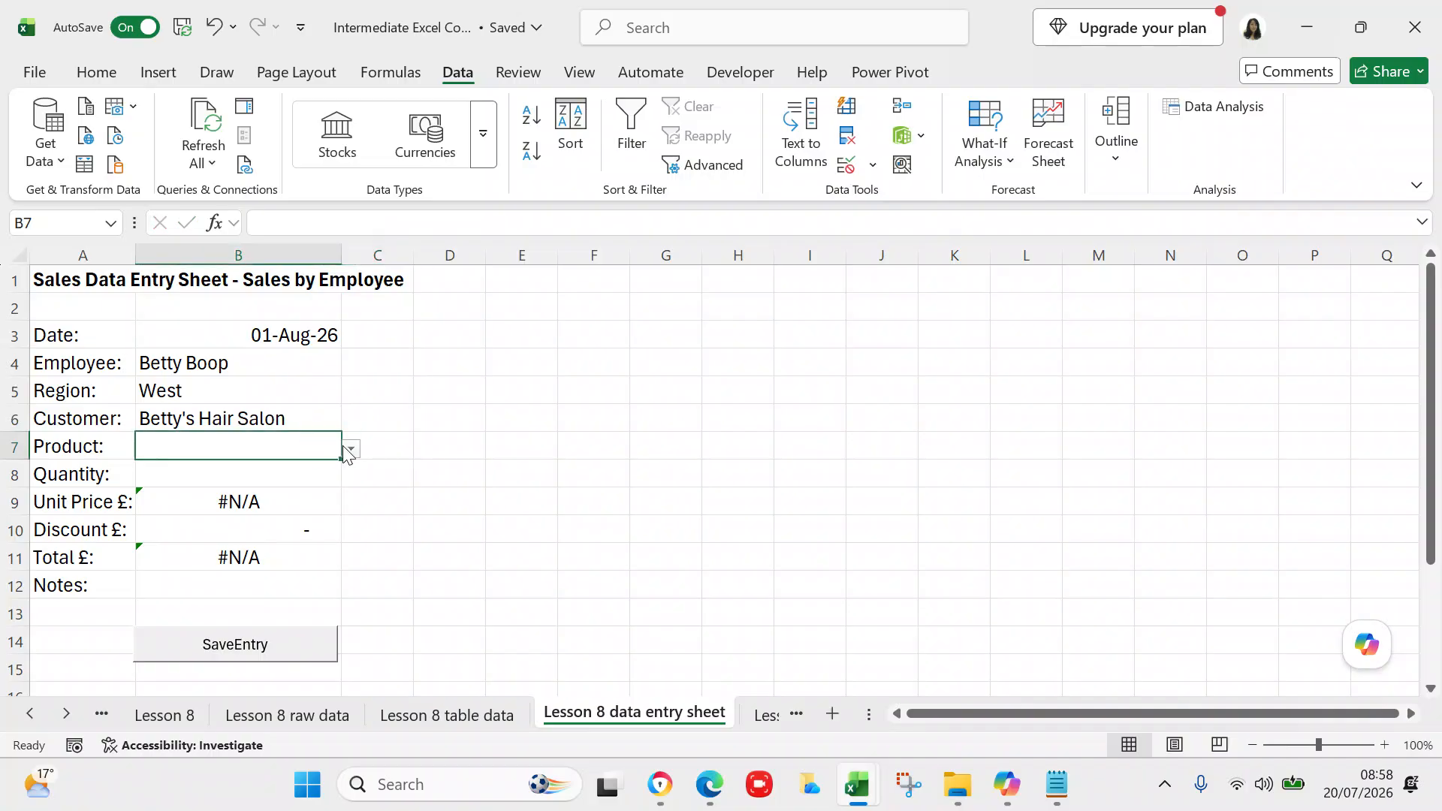
pyautogui.click(351, 451)
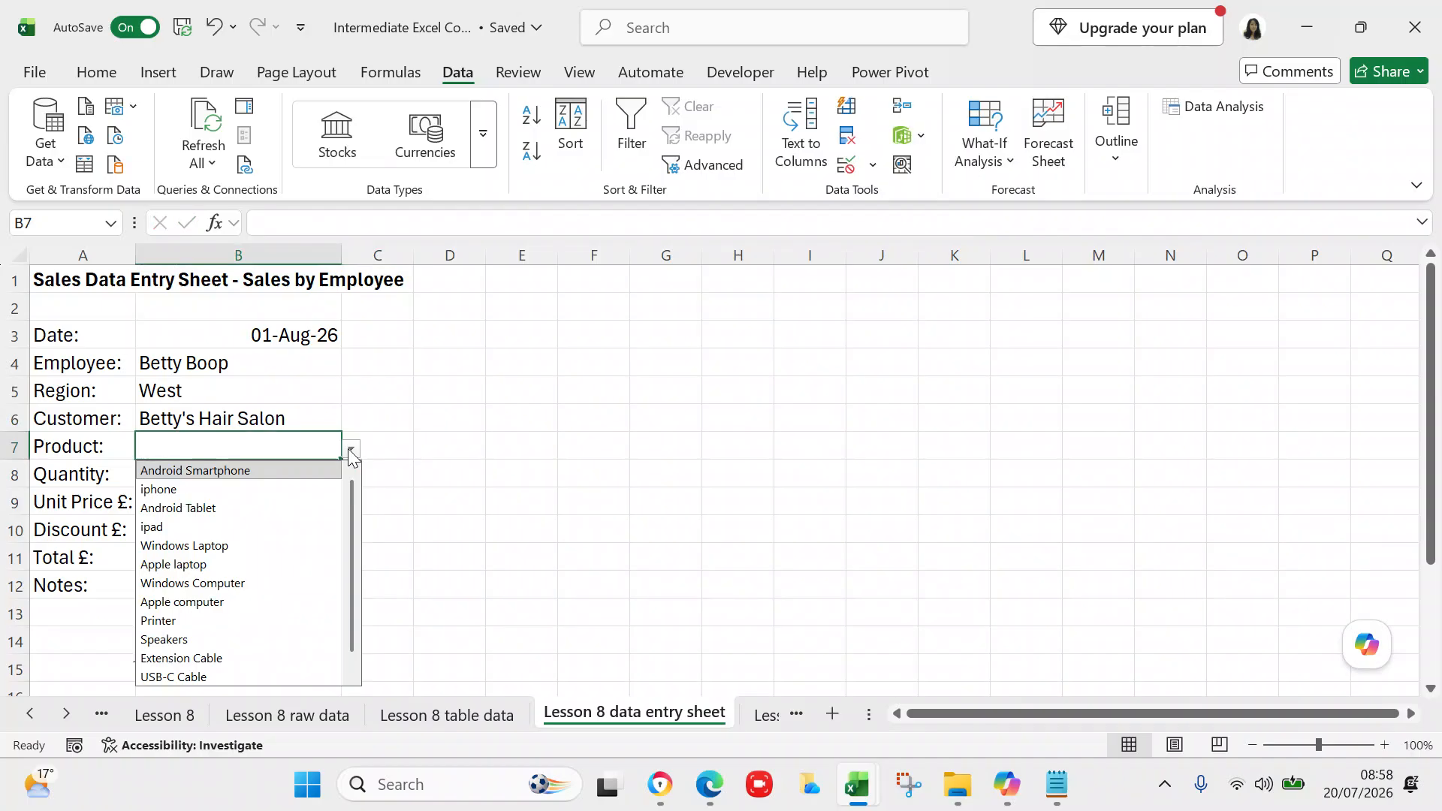
pyautogui.click(355, 497)
pyautogui.moveTo(353, 494); pyautogui.dragTo(353, 512)
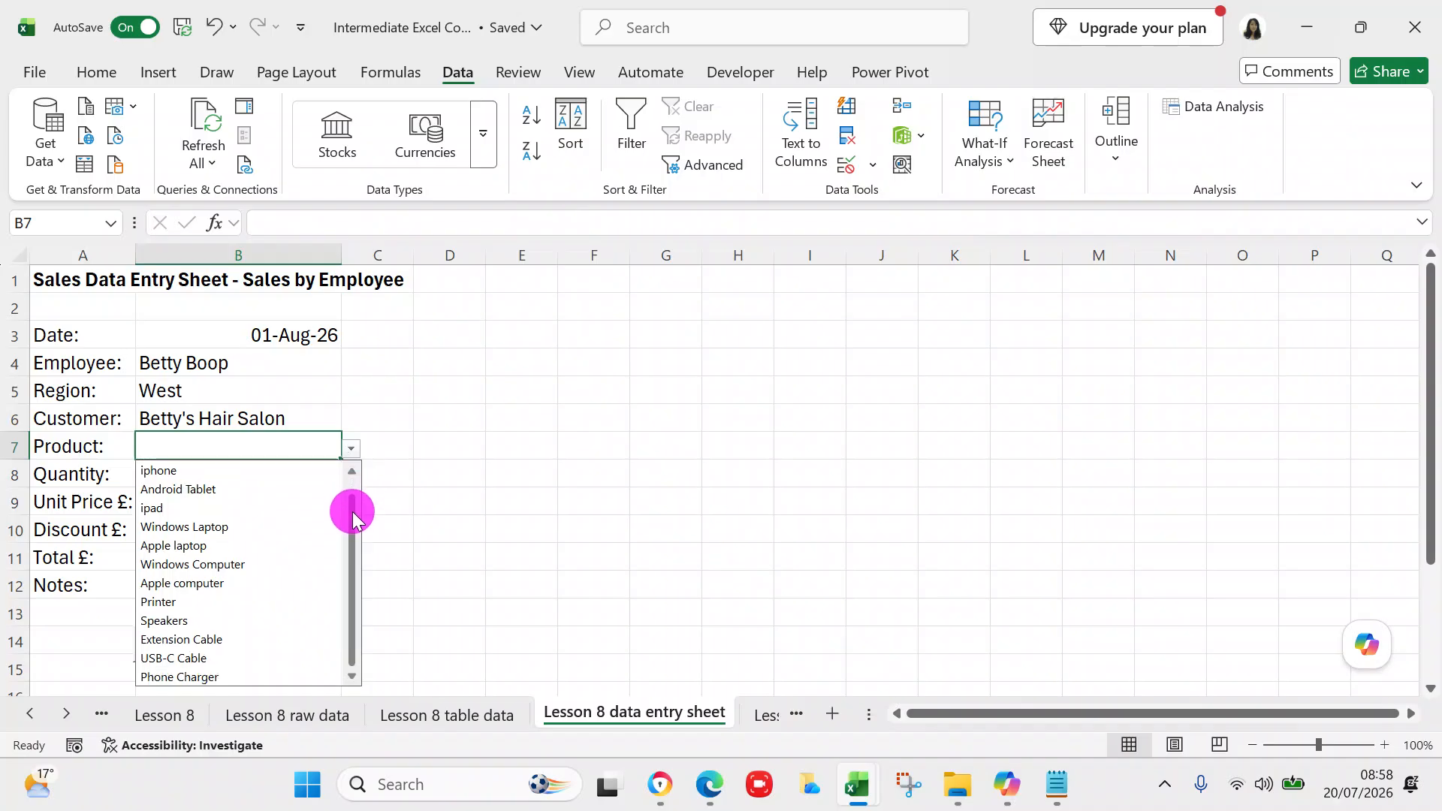
pyautogui.click(236, 527)
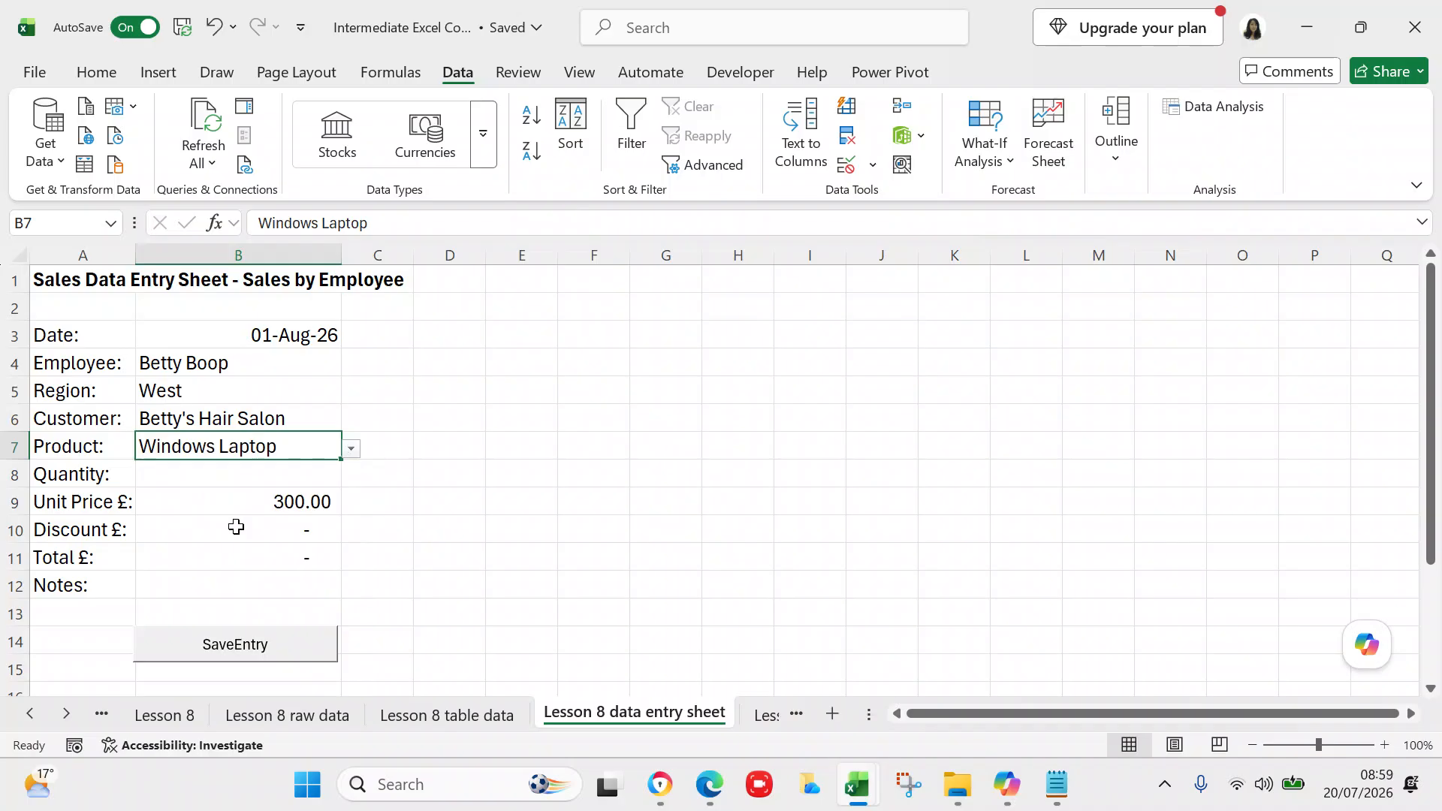
# Step: Examine the product and unit price table on the Lesson 8 table data sheet, including its table name
pyautogui.click(450, 714)
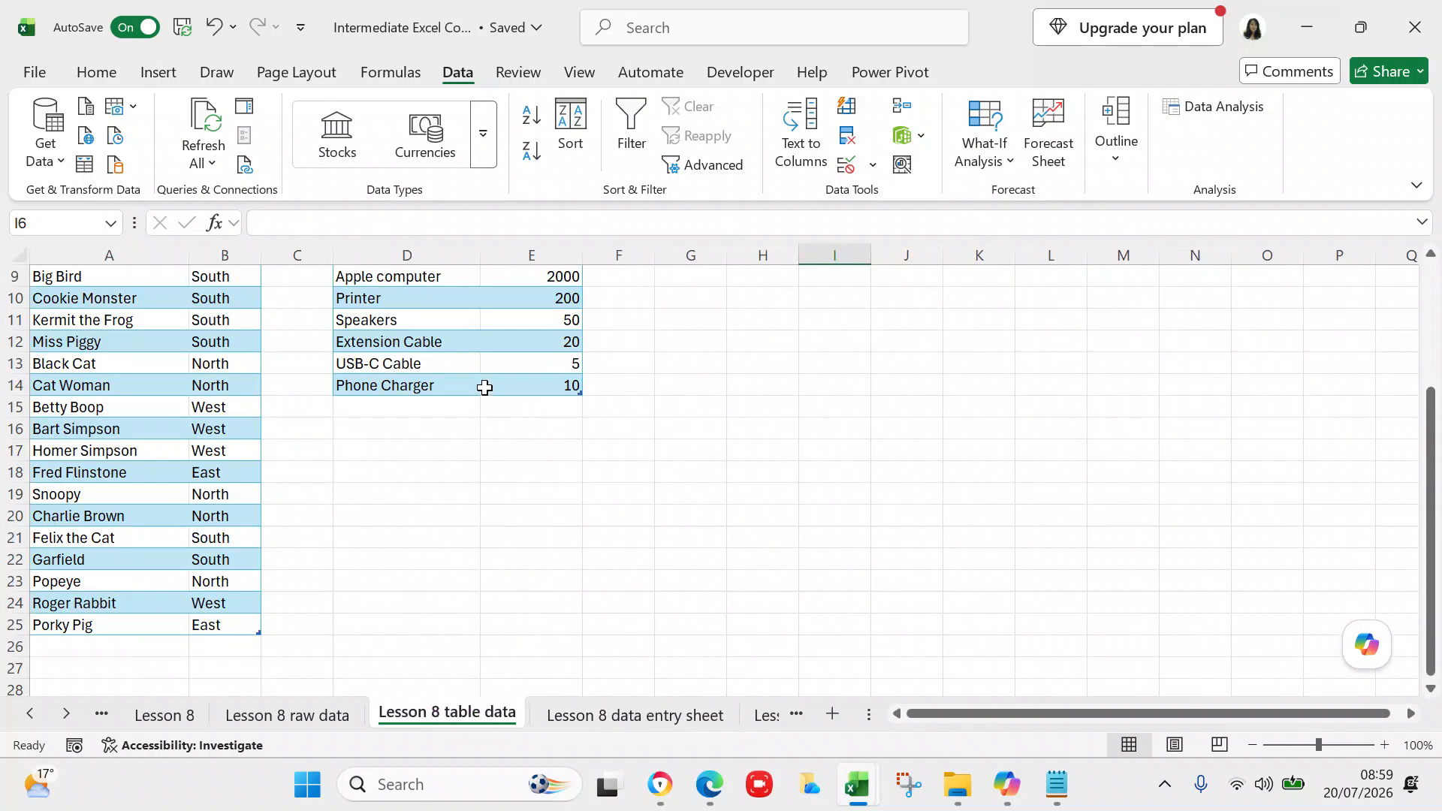
pyautogui.click(484, 385)
pyautogui.moveTo(1431, 451); pyautogui.dragTo(1412, 252)
pyautogui.click(1017, 78)
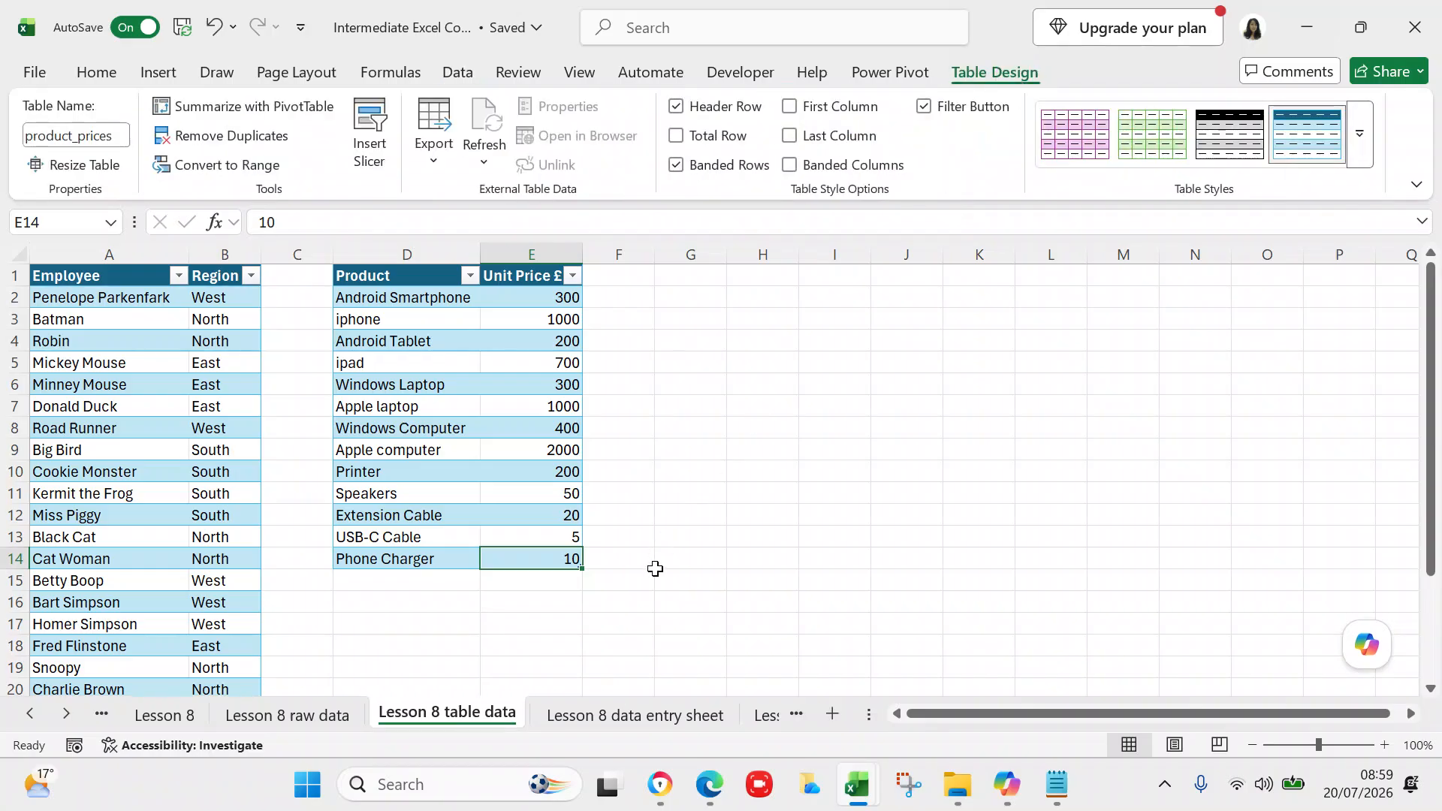
# Step: Enter a Quantity of 2 in B8 of the Lesson 8 data entry sheet and view the Unit Price and Discount formulas in B9 and B10
pyautogui.click(633, 718)
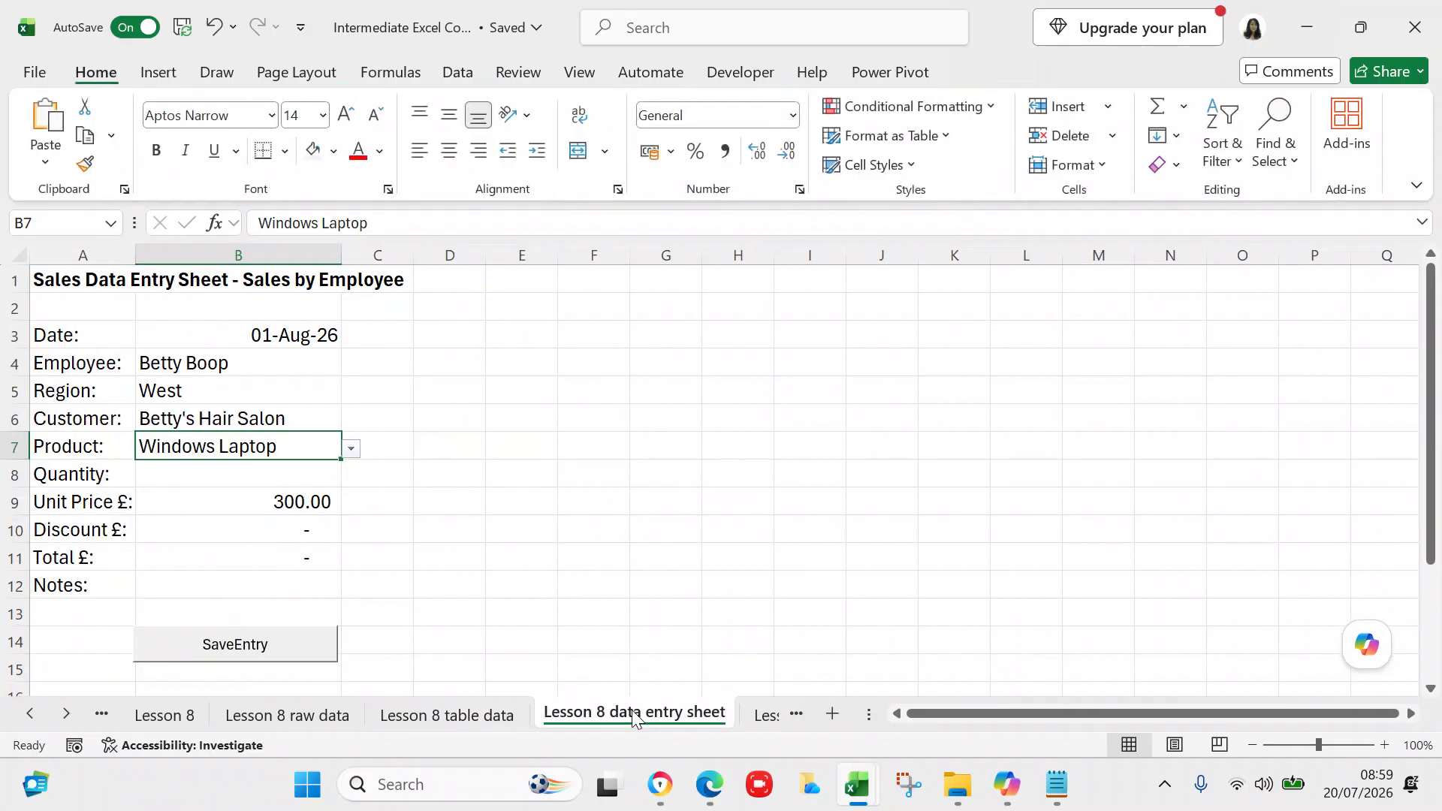
pyautogui.click(299, 479)
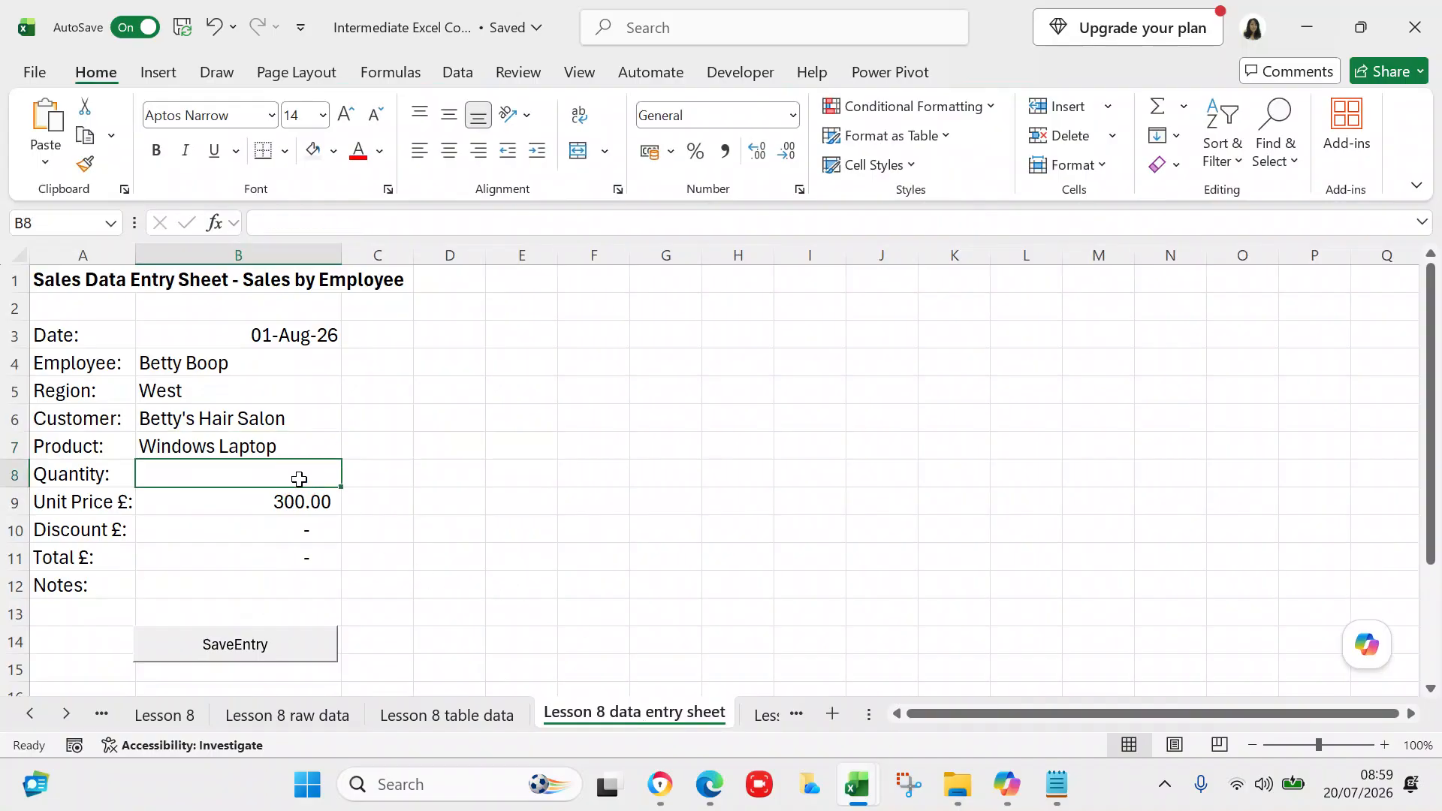
pyautogui.write('2')
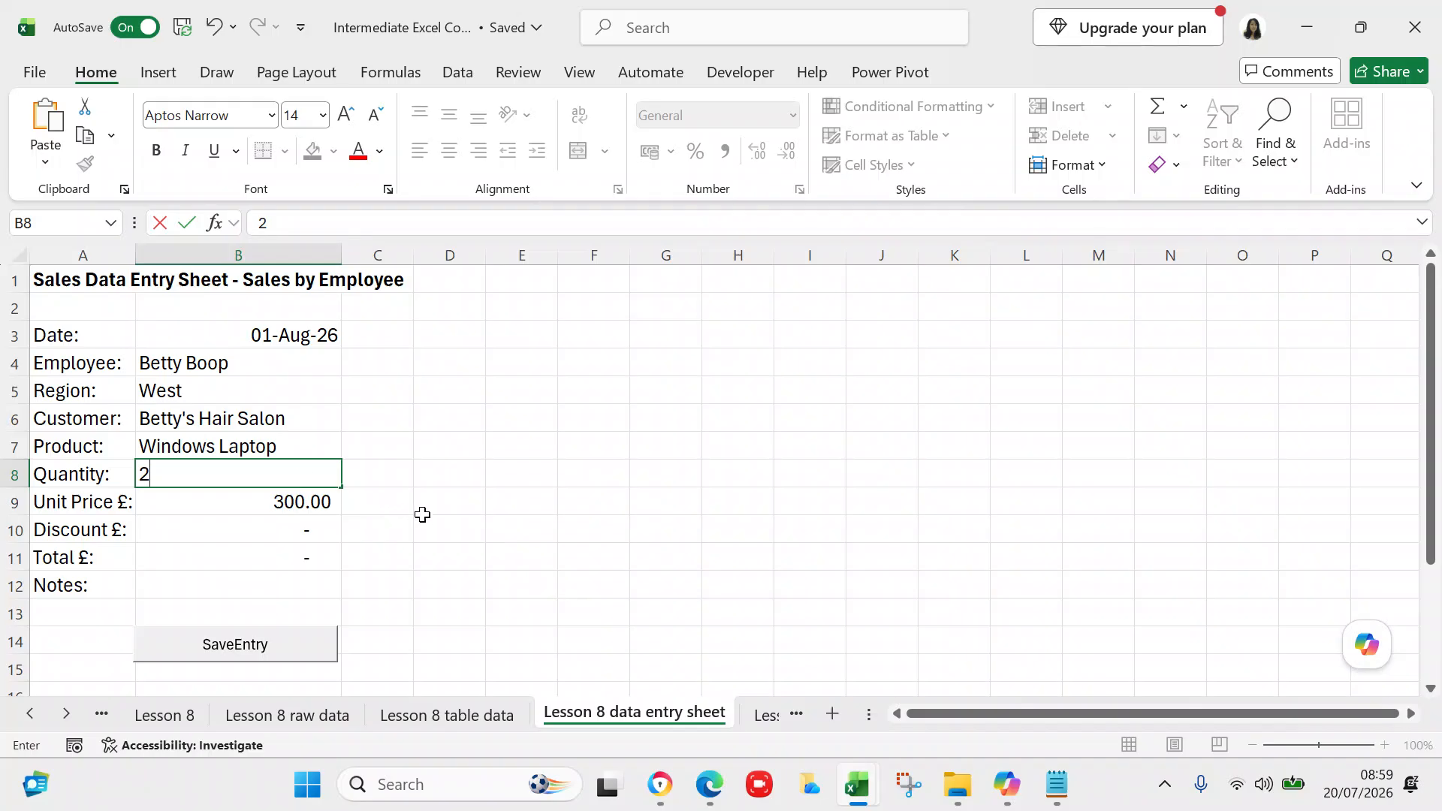
pyautogui.press('Return')
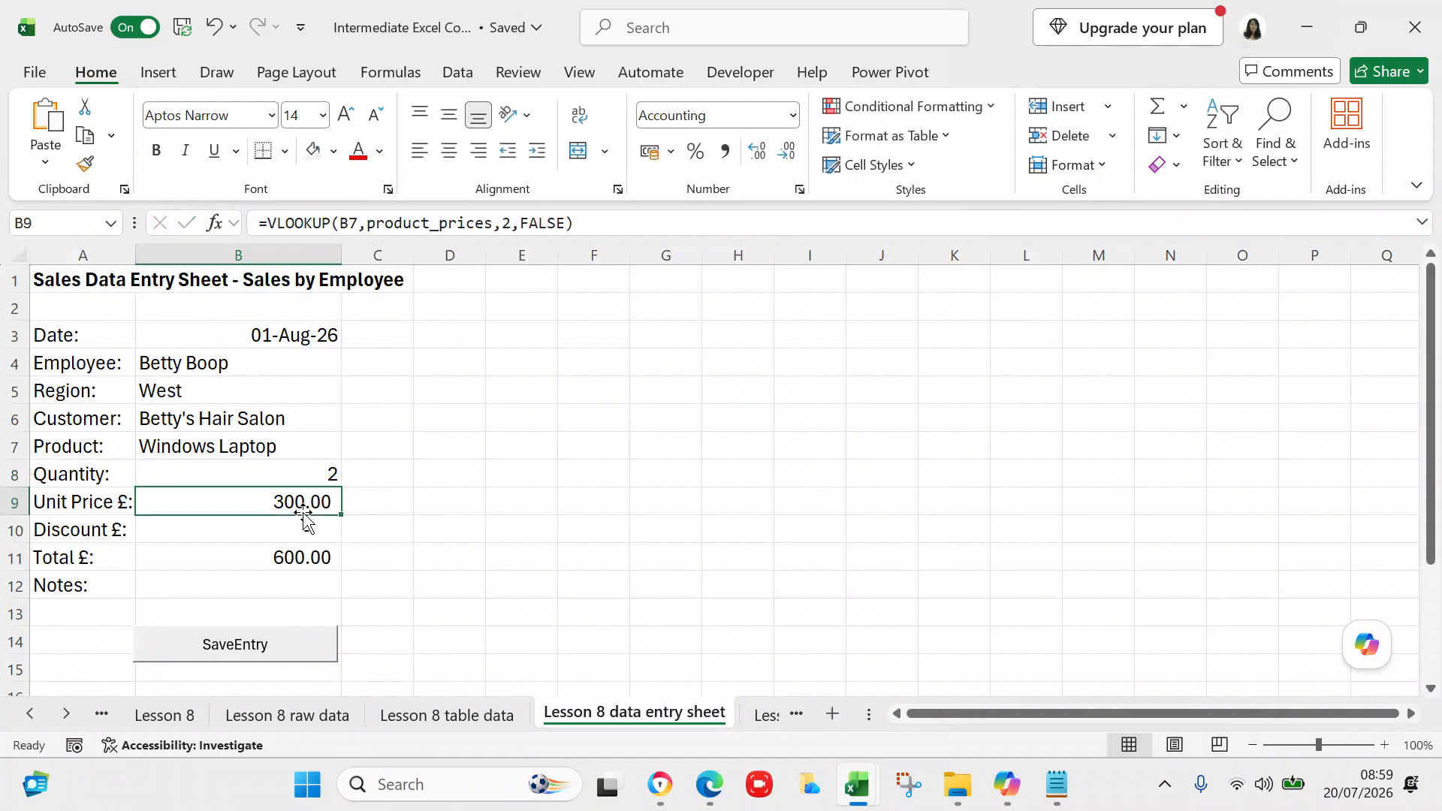
pyautogui.click(302, 505)
pyautogui.click(295, 527)
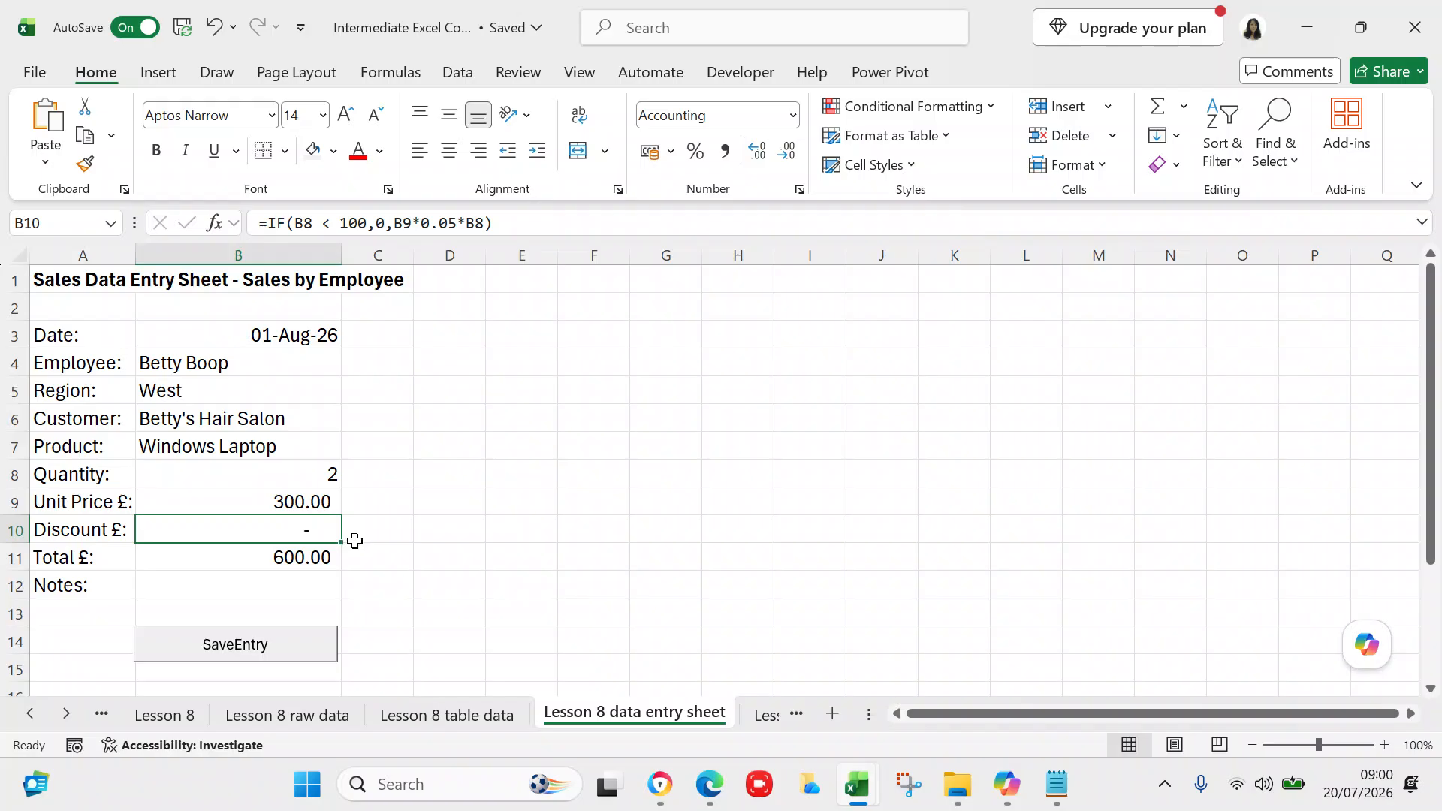
# Step: Test the discount threshold by entering quantities of 101 and 100 in B8
pyautogui.click(297, 476)
pyautogui.write('101')
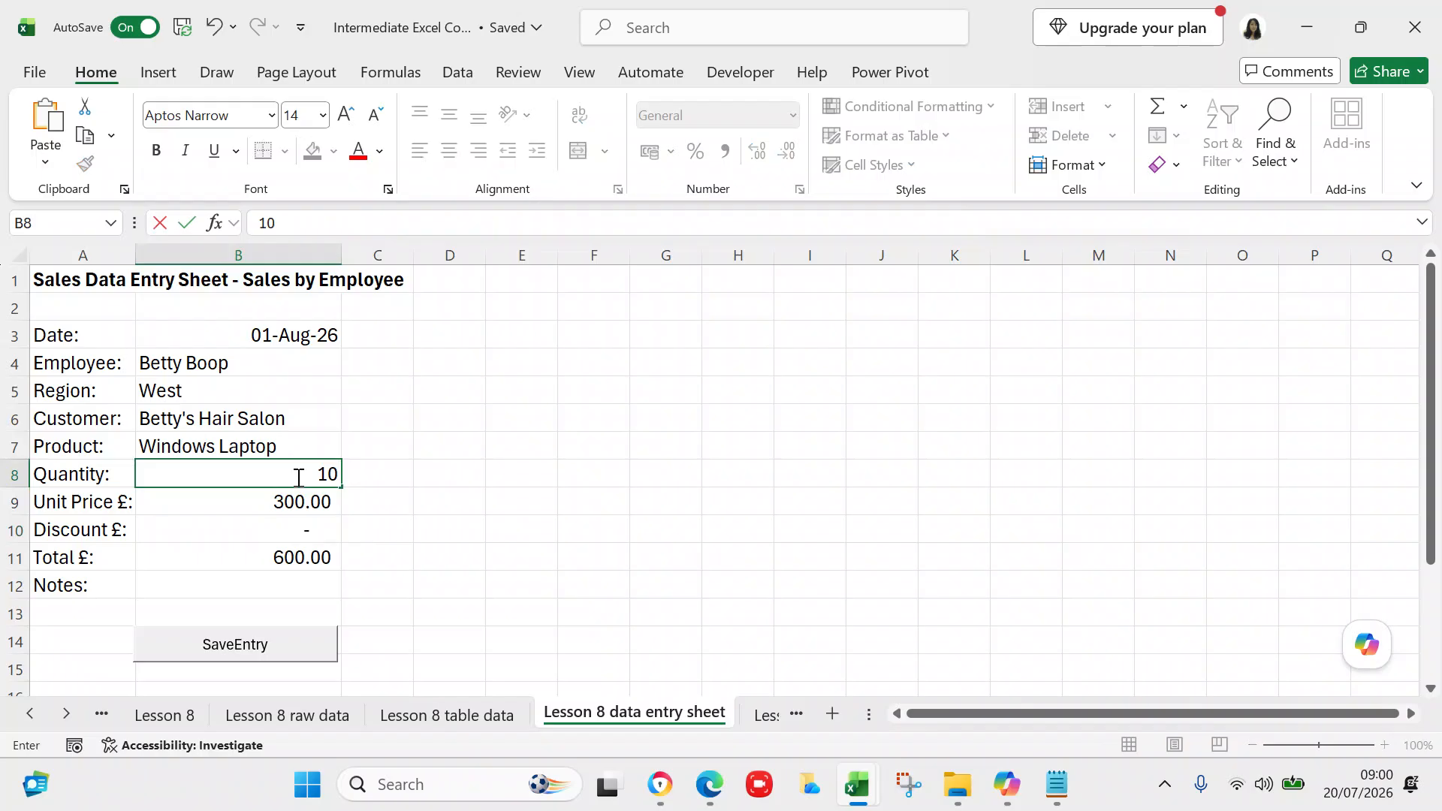
pyautogui.press('Return')
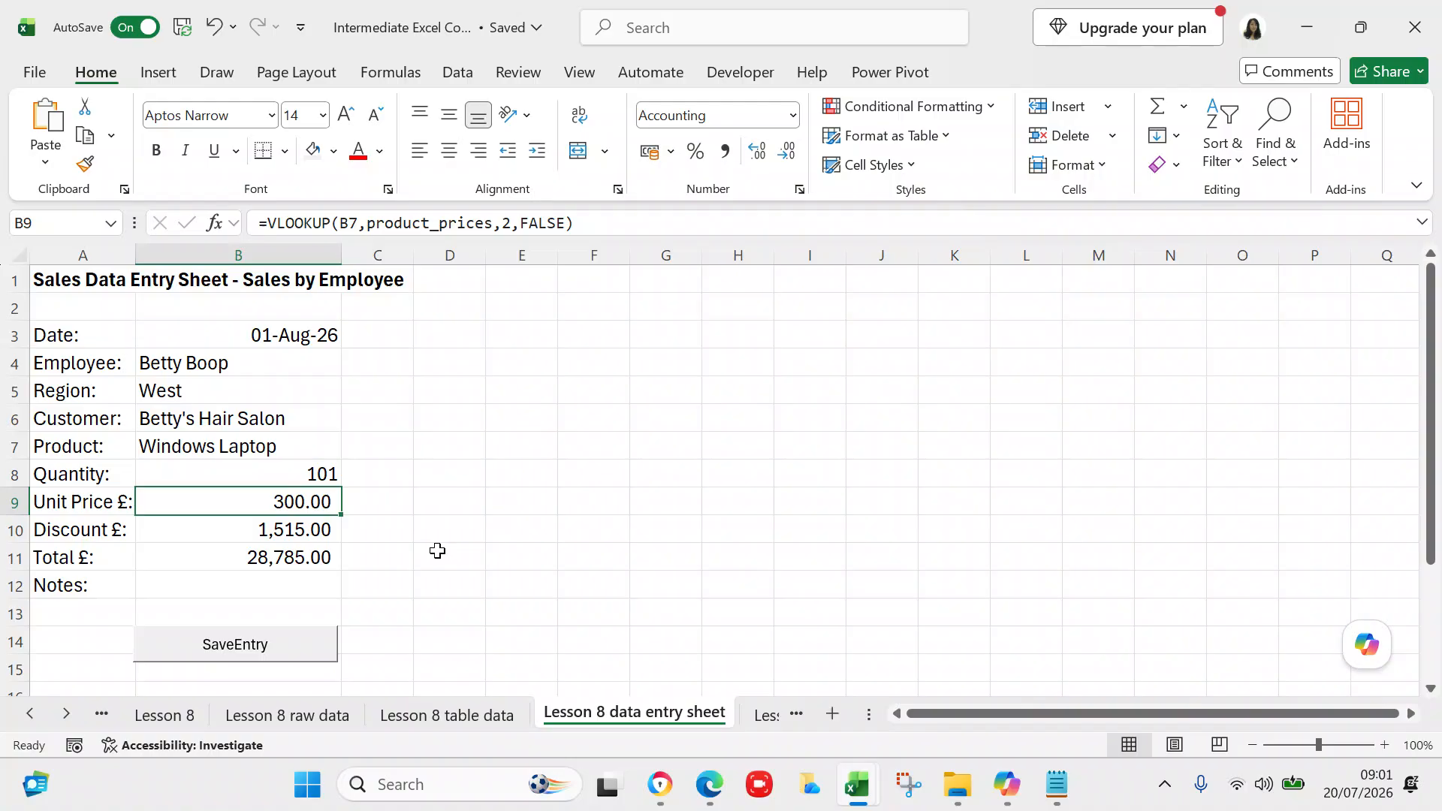
pyautogui.click(308, 473)
pyautogui.write('100')
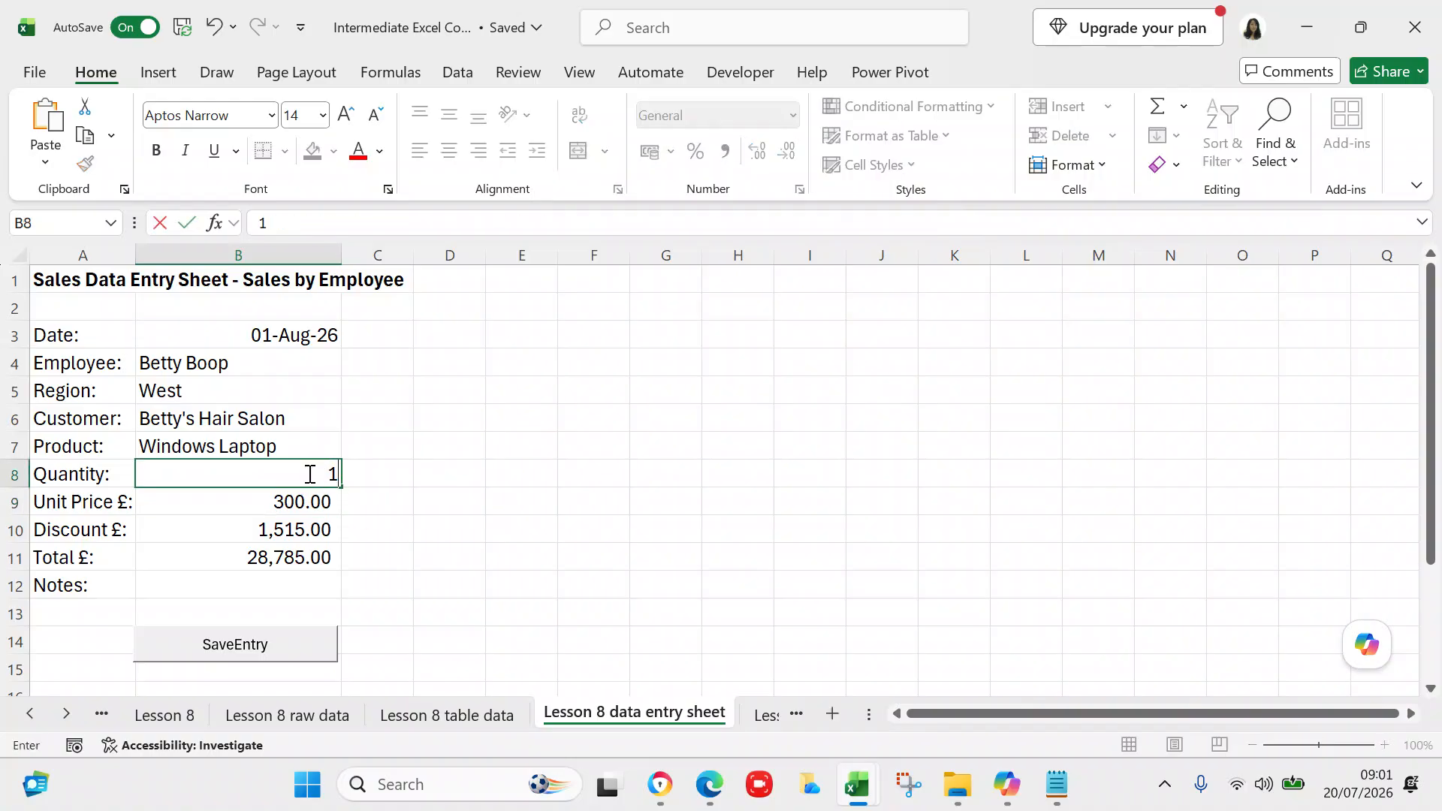
pyautogui.click(437, 548)
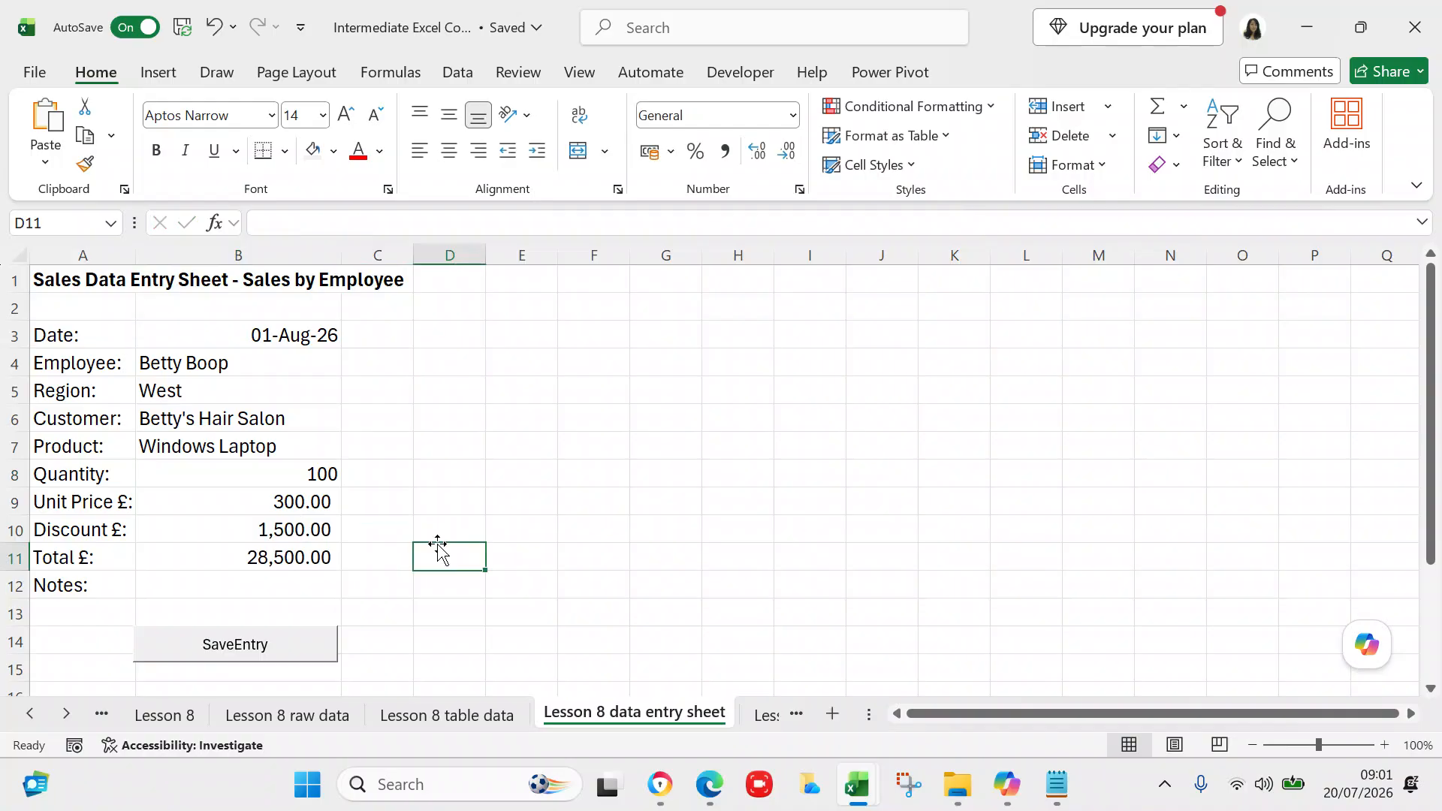
# Step: Set the Quantity in B8 to 2
pyautogui.doubleClick(323, 474)
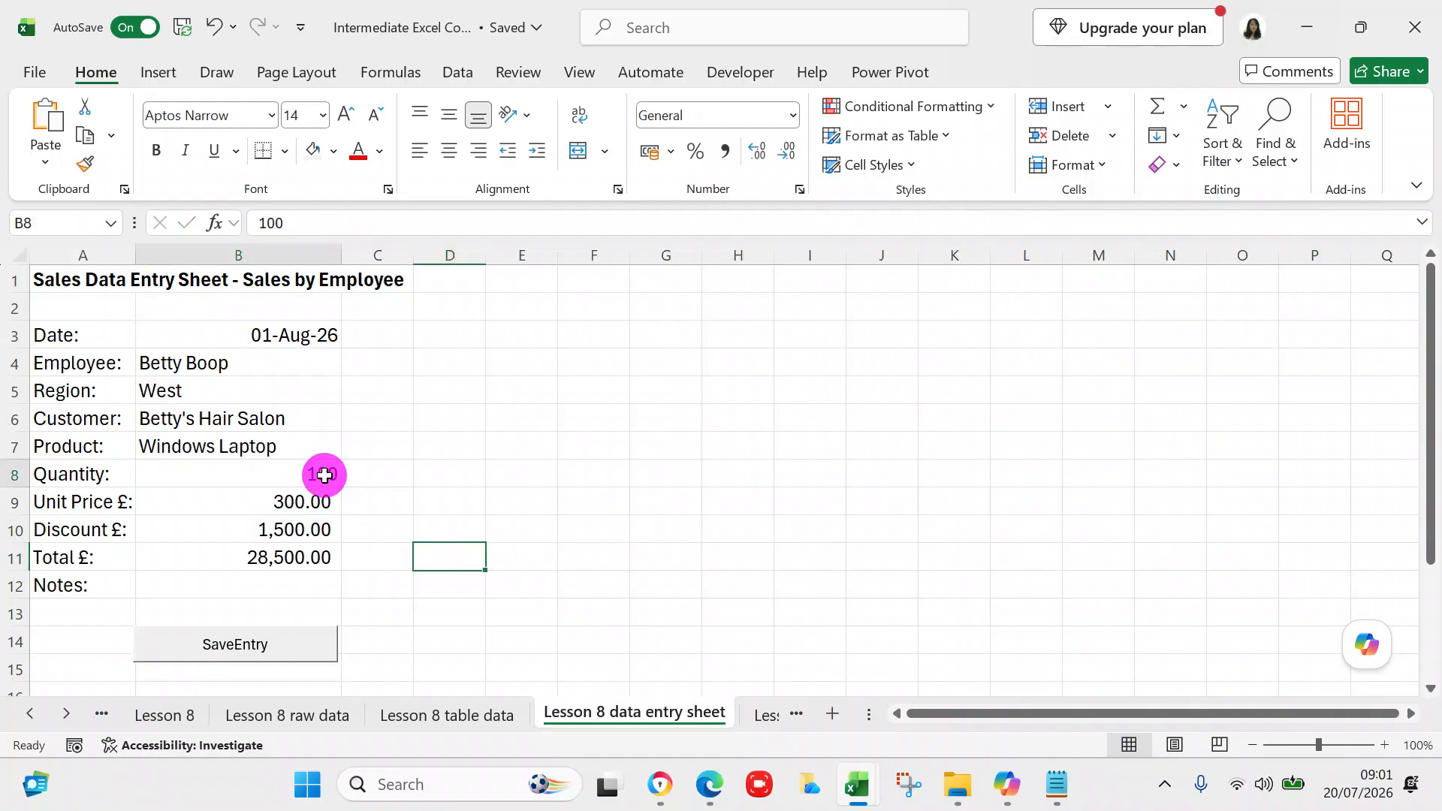
pyautogui.write('2')
pyautogui.press('Return')
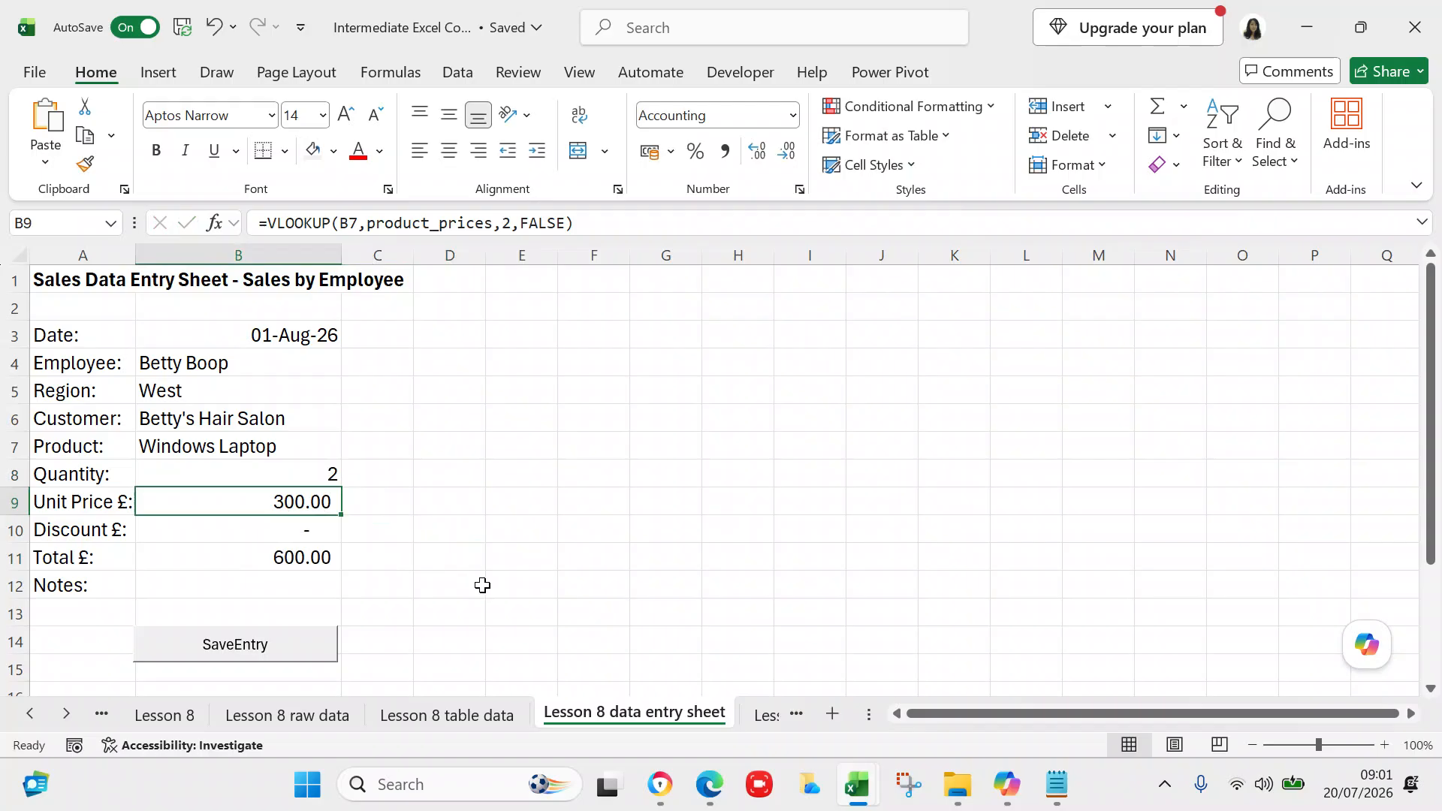
# Step: Enter "Betty is the contact" in the Notes cell B12
pyautogui.click(321, 579)
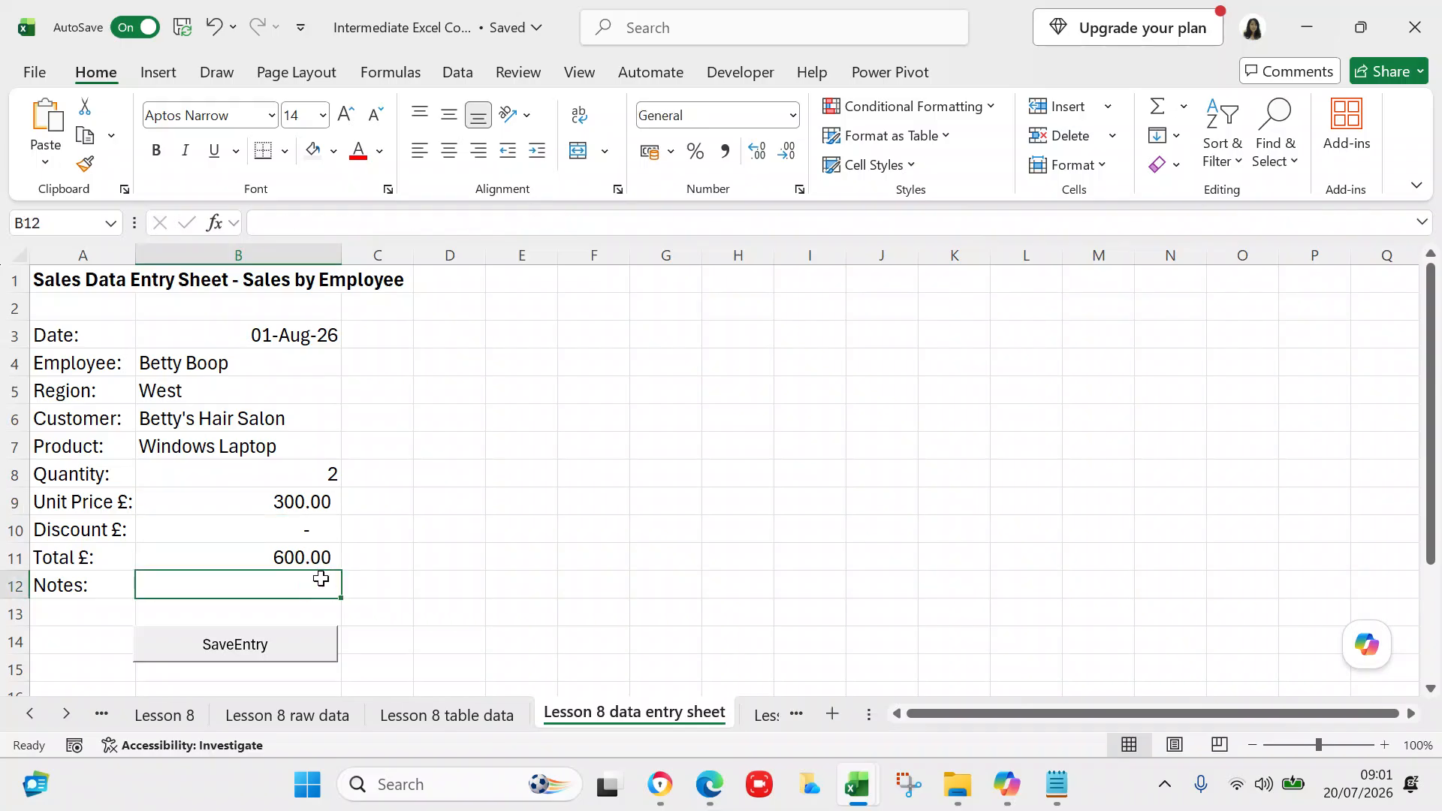
pyautogui.write('Grea')
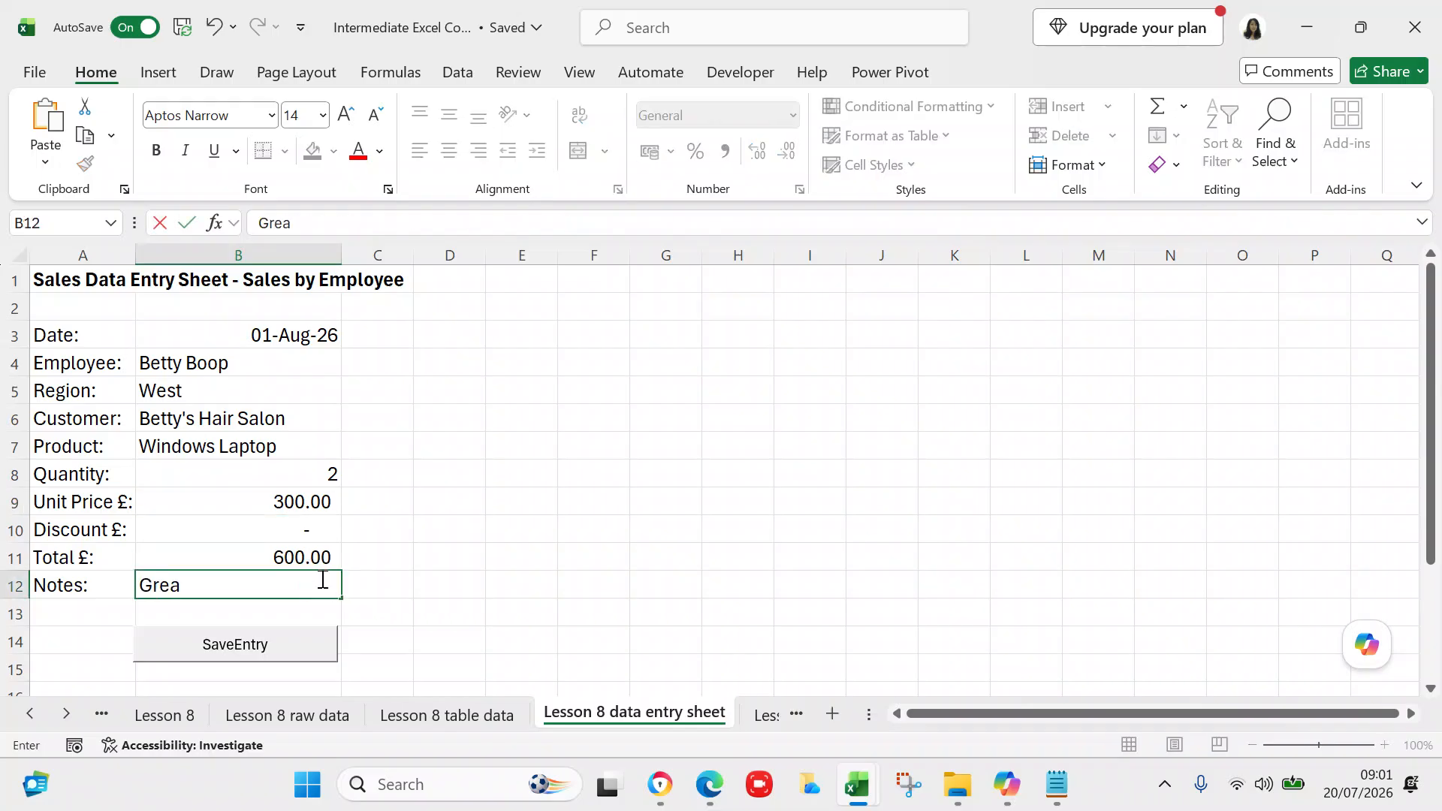
pyautogui.write('t hairderes')
pyautogui.press('BackSpace')
pyautogui.press('BackSpace')
pyautogui.press('BackSpace')
pyautogui.press('BackSpace')
pyautogui.press('BackSpace')
pyautogui.press('BackSpace')
pyautogui.press('BackSpace')
pyautogui.press('BackSpace')
pyautogui.press('BackSpace')
pyautogui.press('BackSpace')
pyautogui.press('BackSpace')
pyautogui.press('BackSpace')
pyautogui.press('BackSpace')
pyautogui.press('BackSpace')
pyautogui.press('BackSpace')
pyautogui.write('Betty is ')
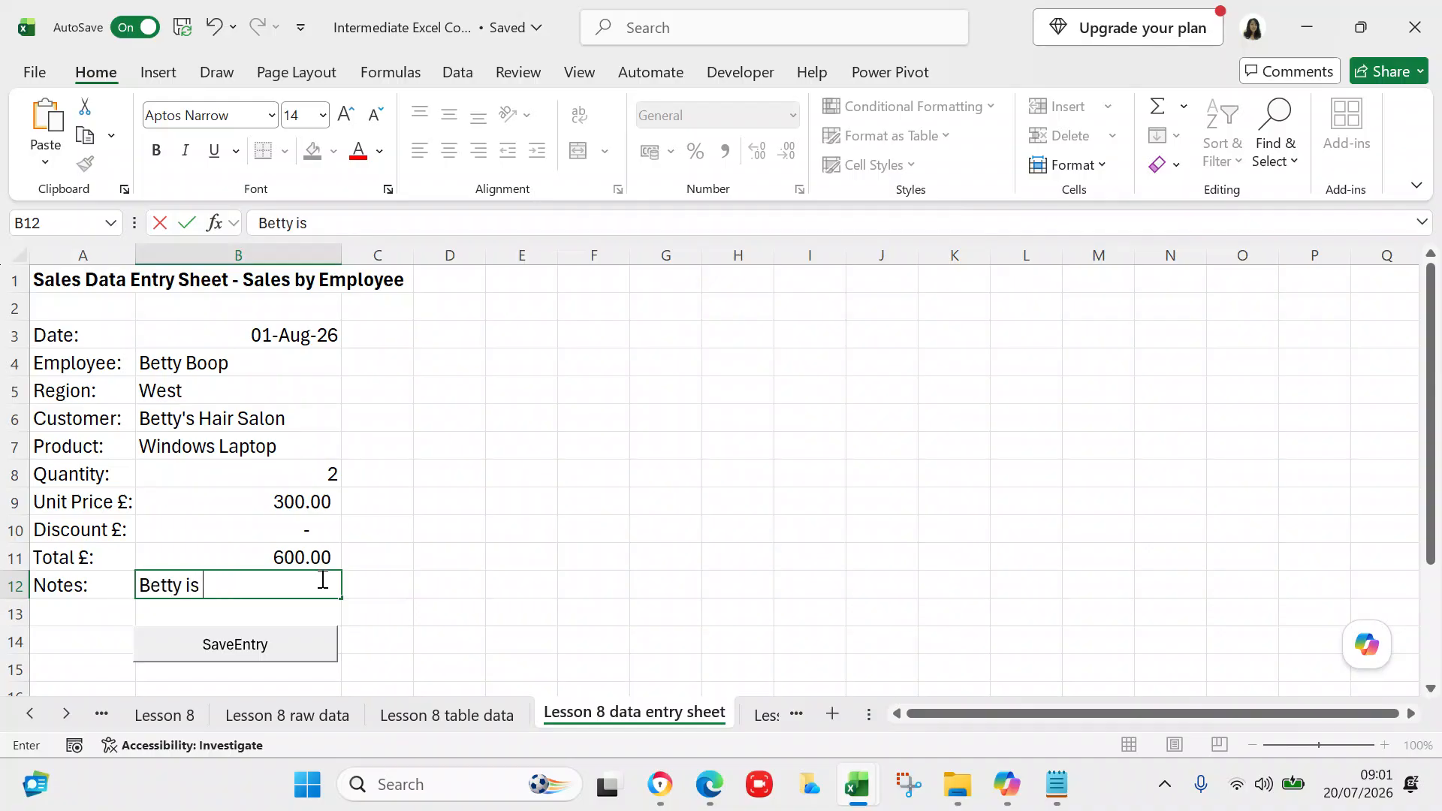
pyautogui.write('the contact')
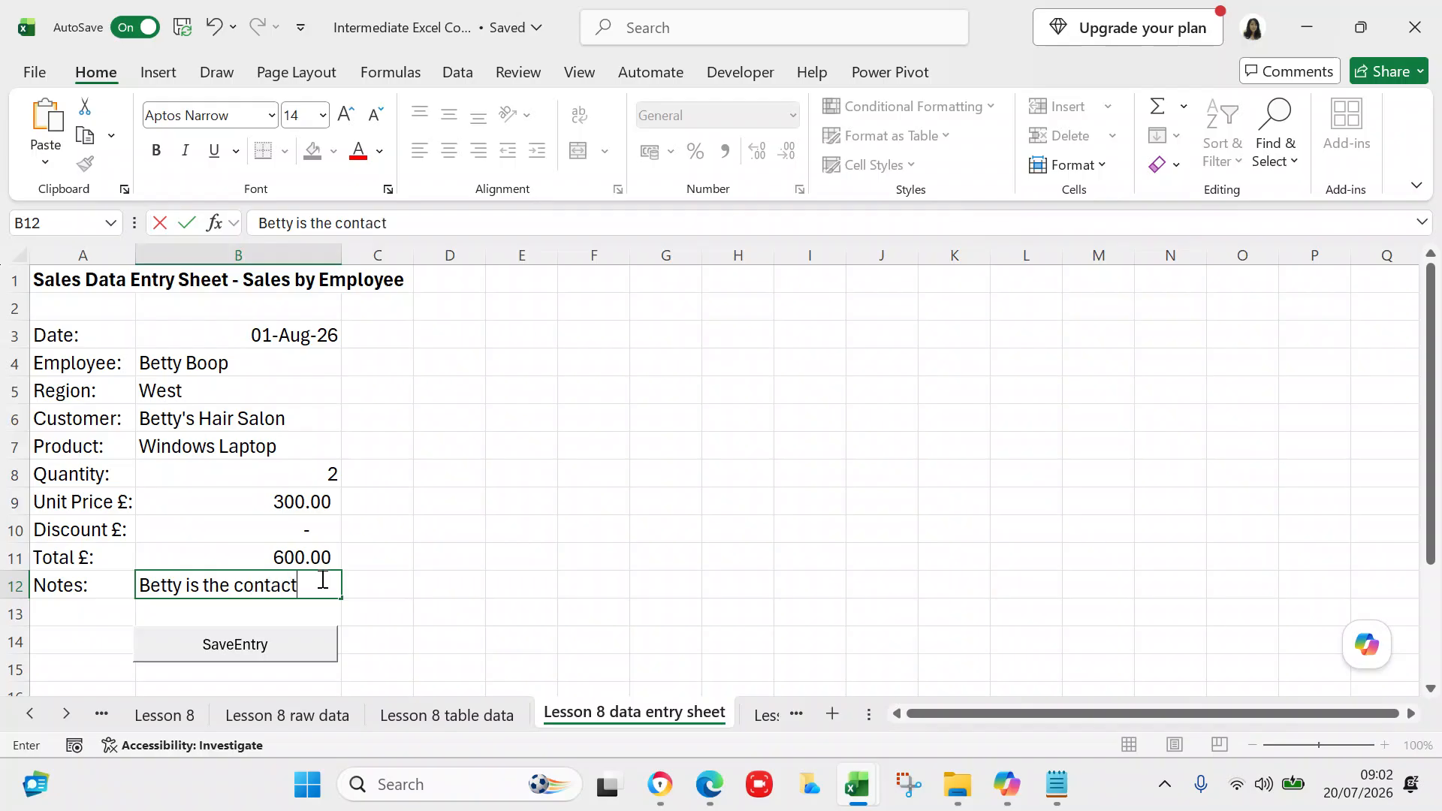
pyautogui.click(710, 607)
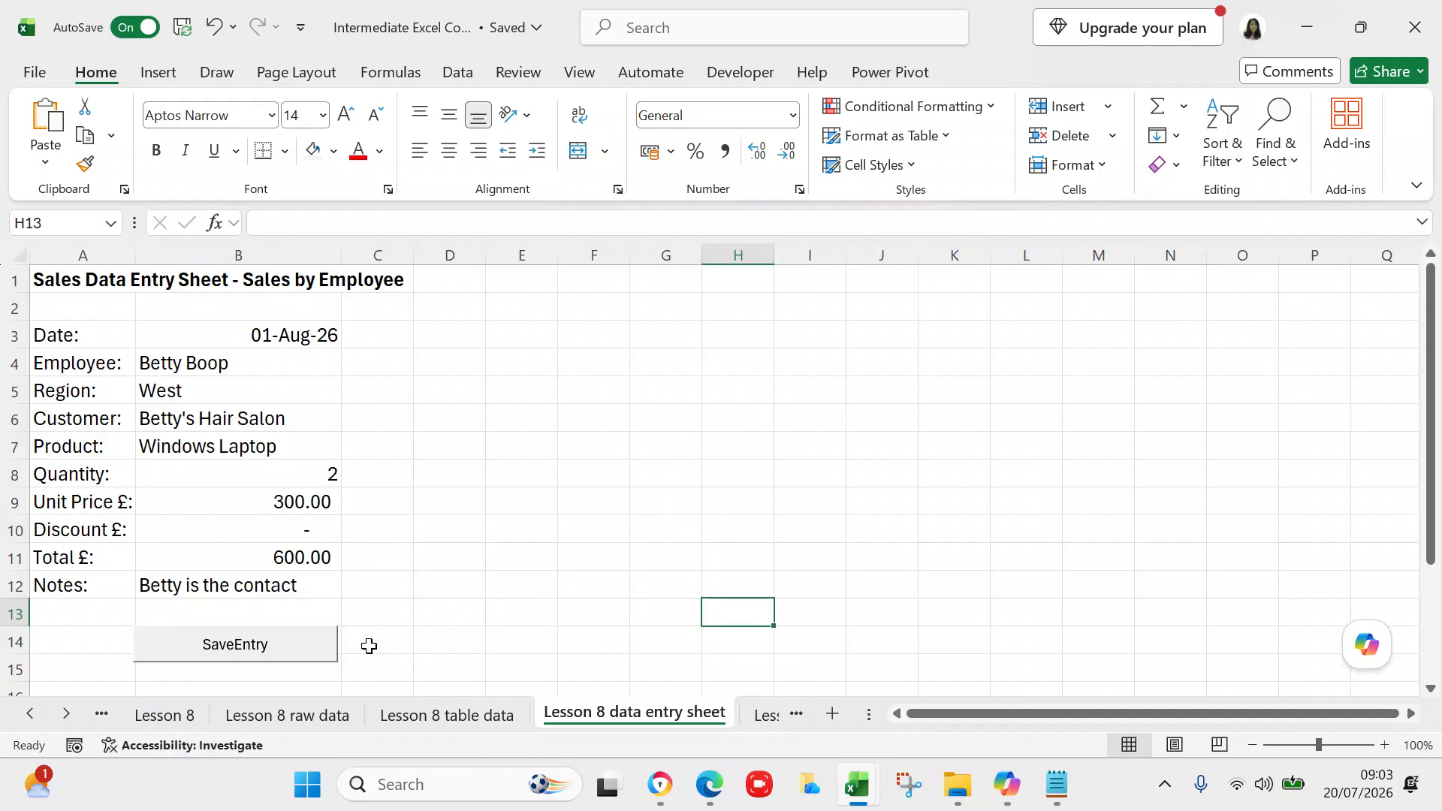
pyautogui.click(564, 609)
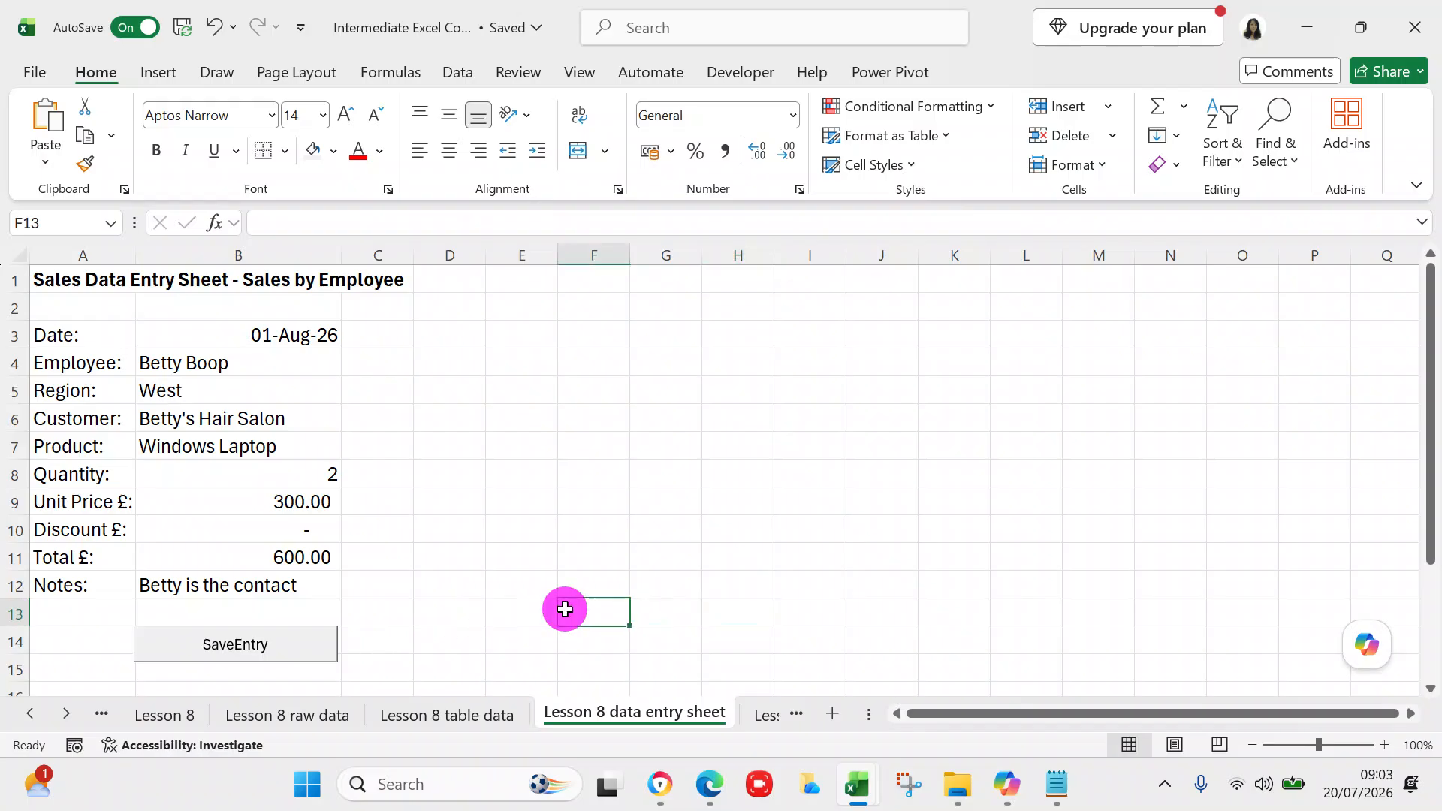
# Step: Review the notes on using form controls and their benefits on the Lesson 8 sheet
pyautogui.click(459, 75)
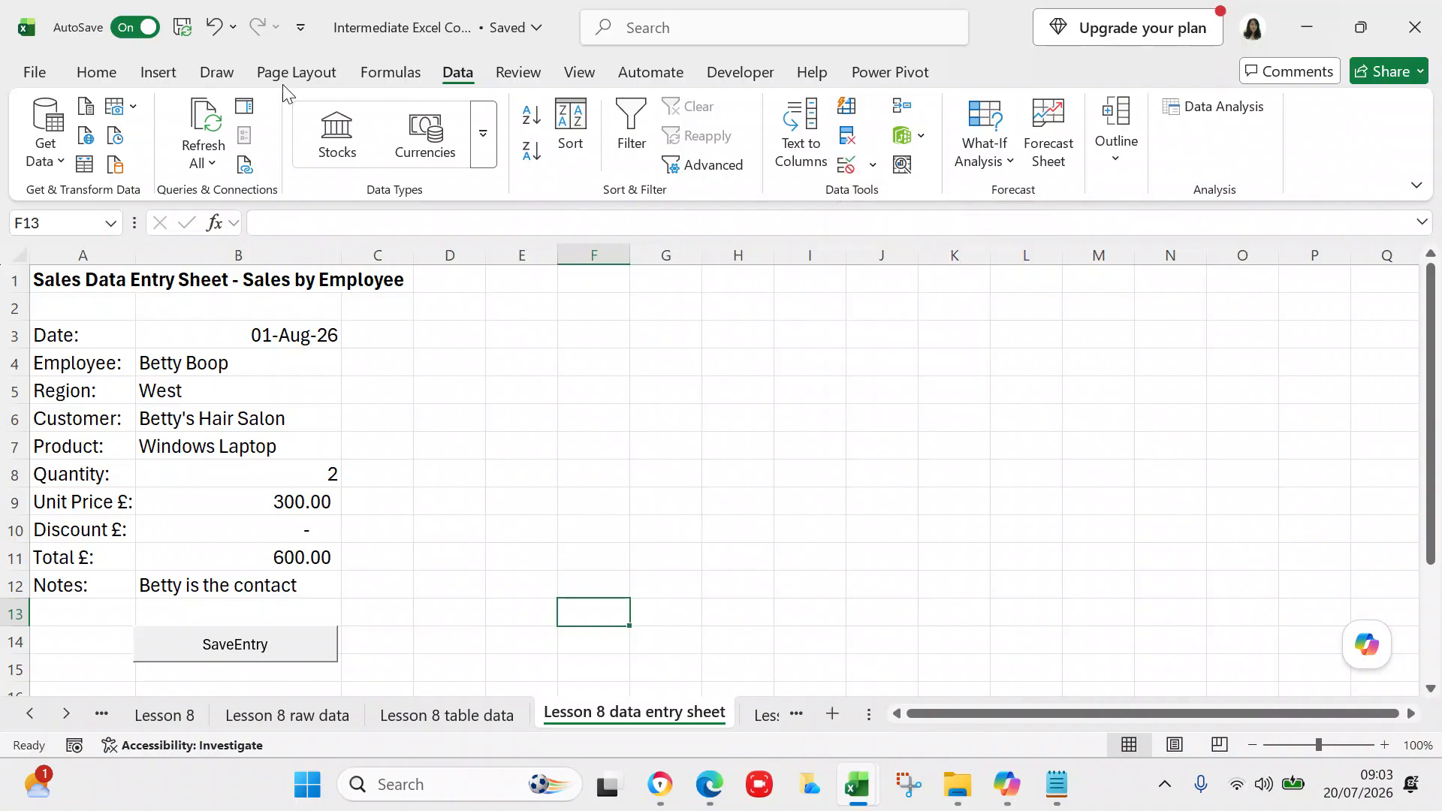
pyautogui.click(115, 78)
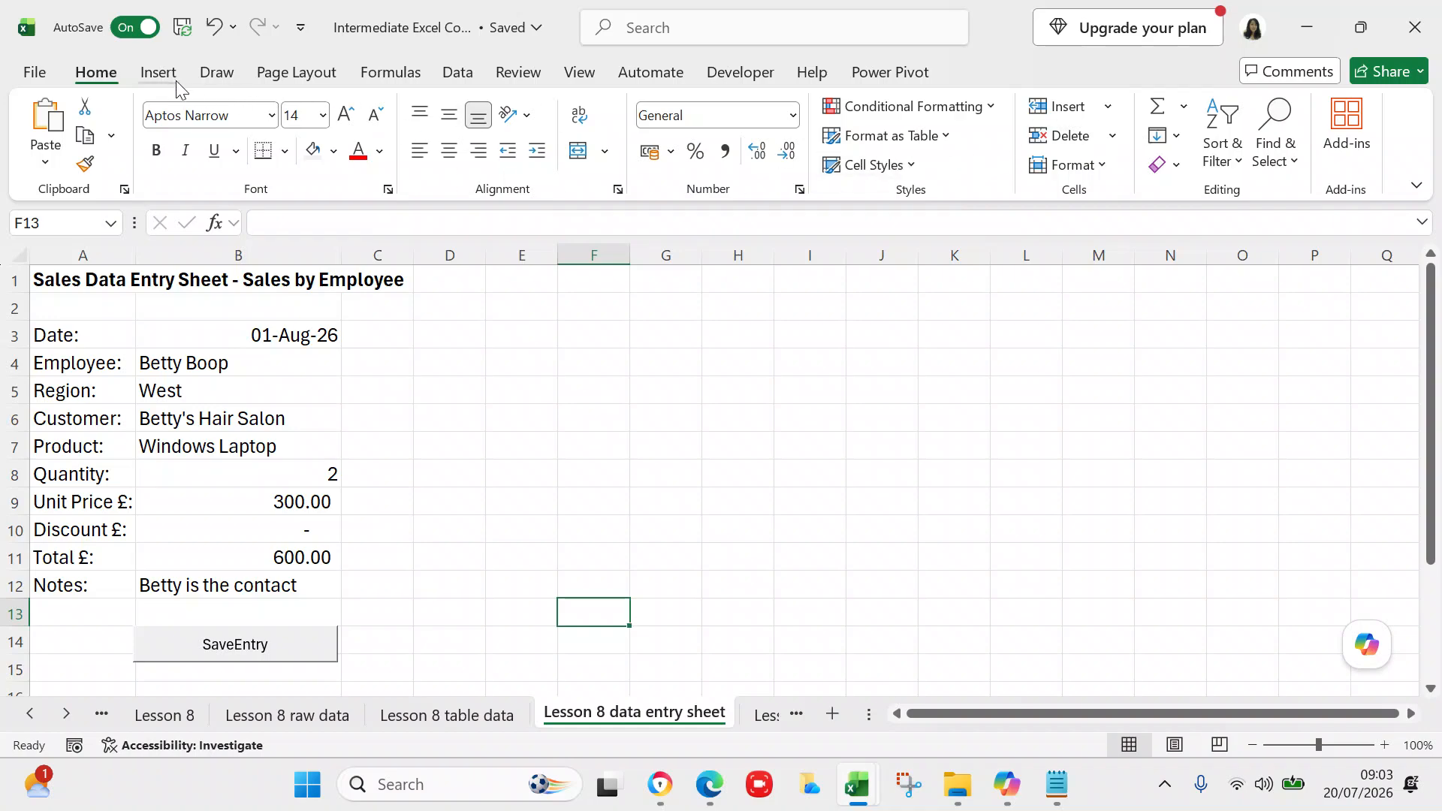
pyautogui.click(158, 716)
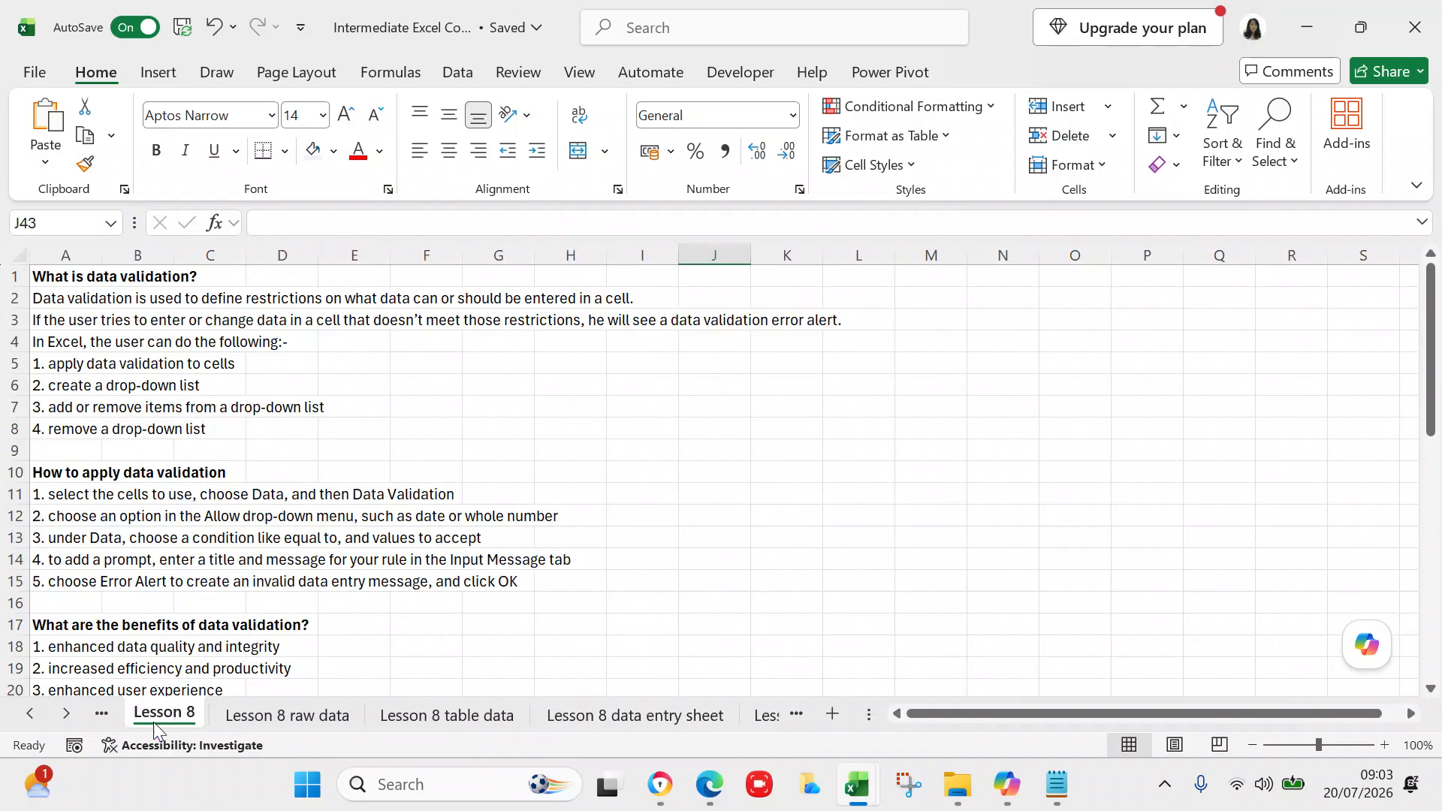
pyautogui.moveTo(1432, 422); pyautogui.dragTo(1427, 686)
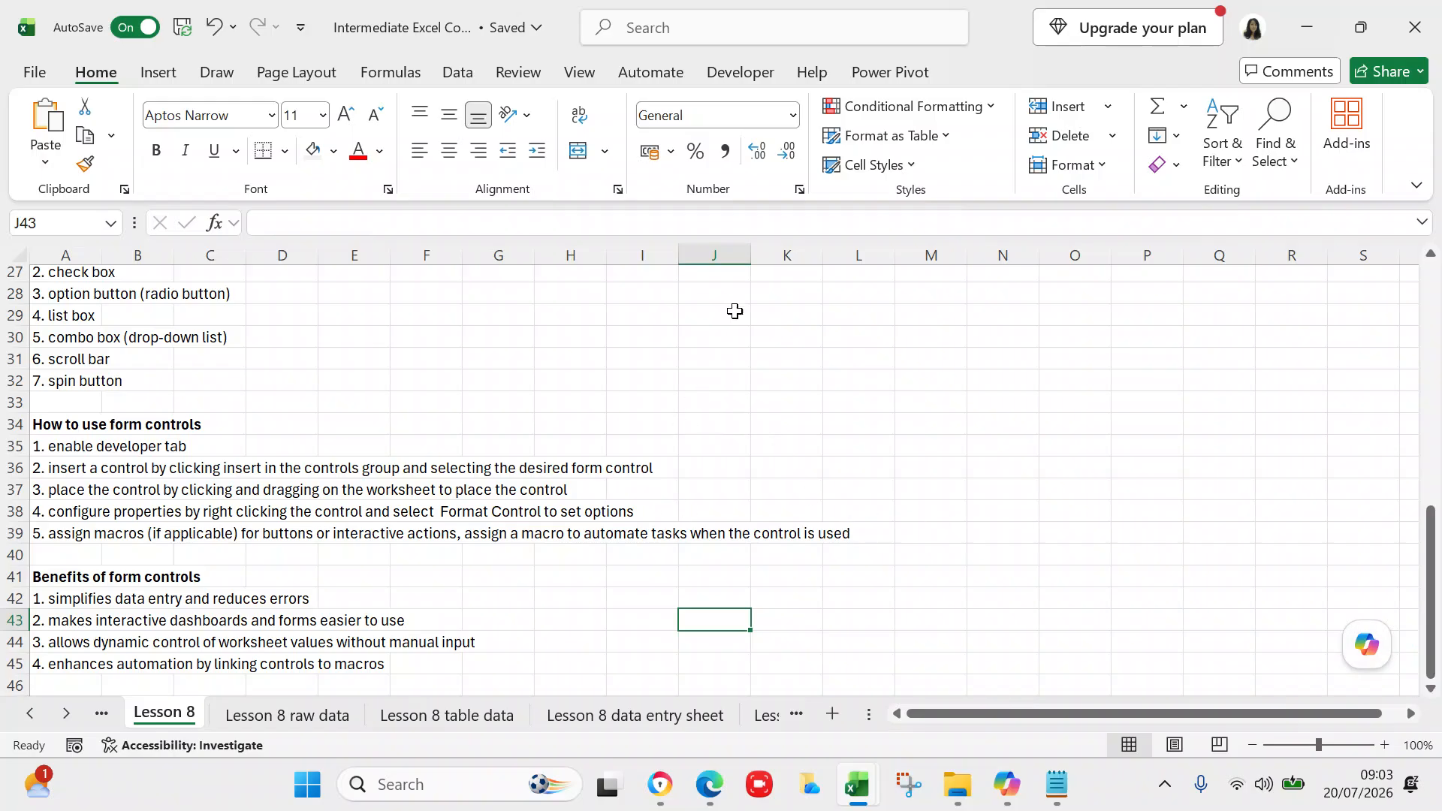
# Step: Insert a small form control button around F13 on the Lesson 8 data entry sheet
pyautogui.click(741, 76)
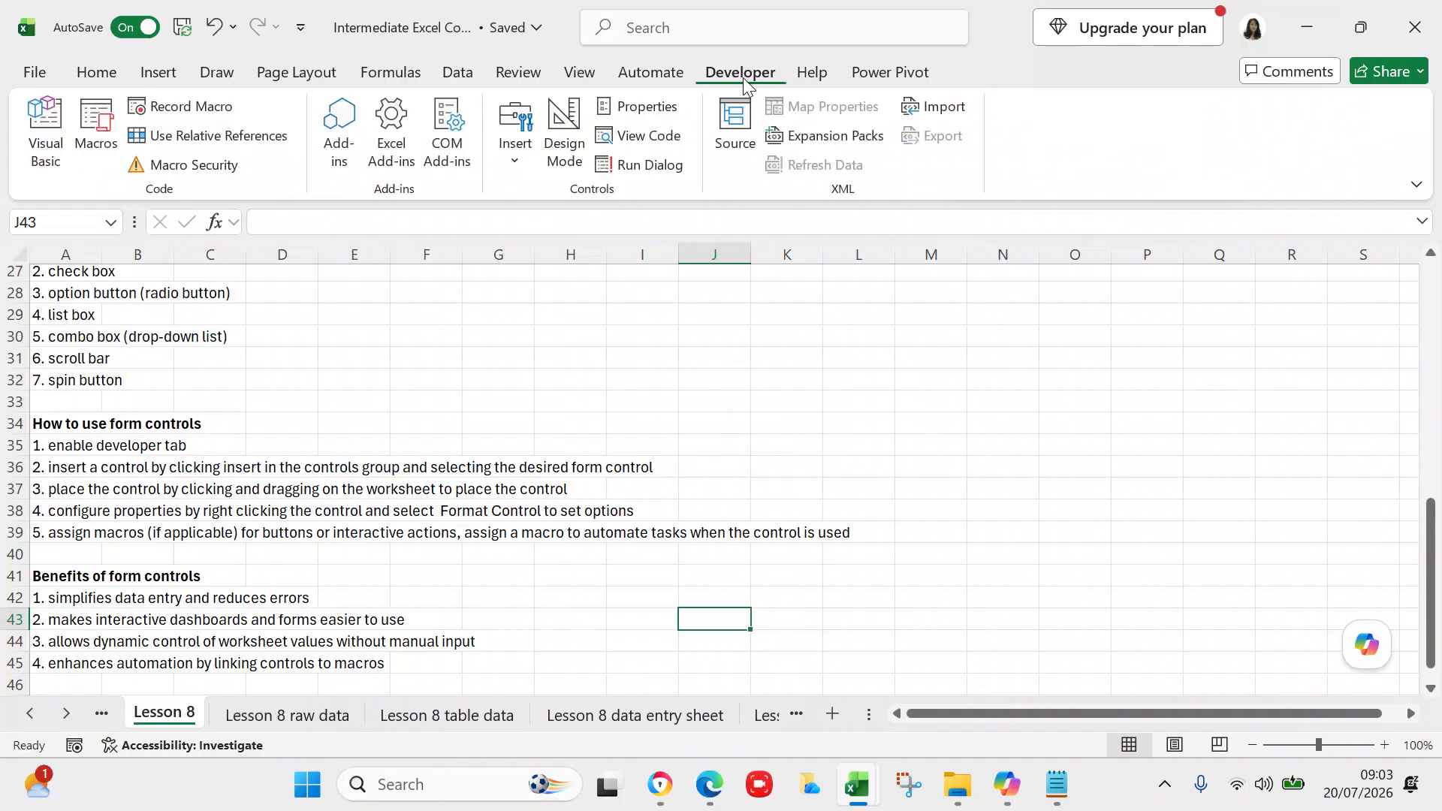
pyautogui.click(607, 724)
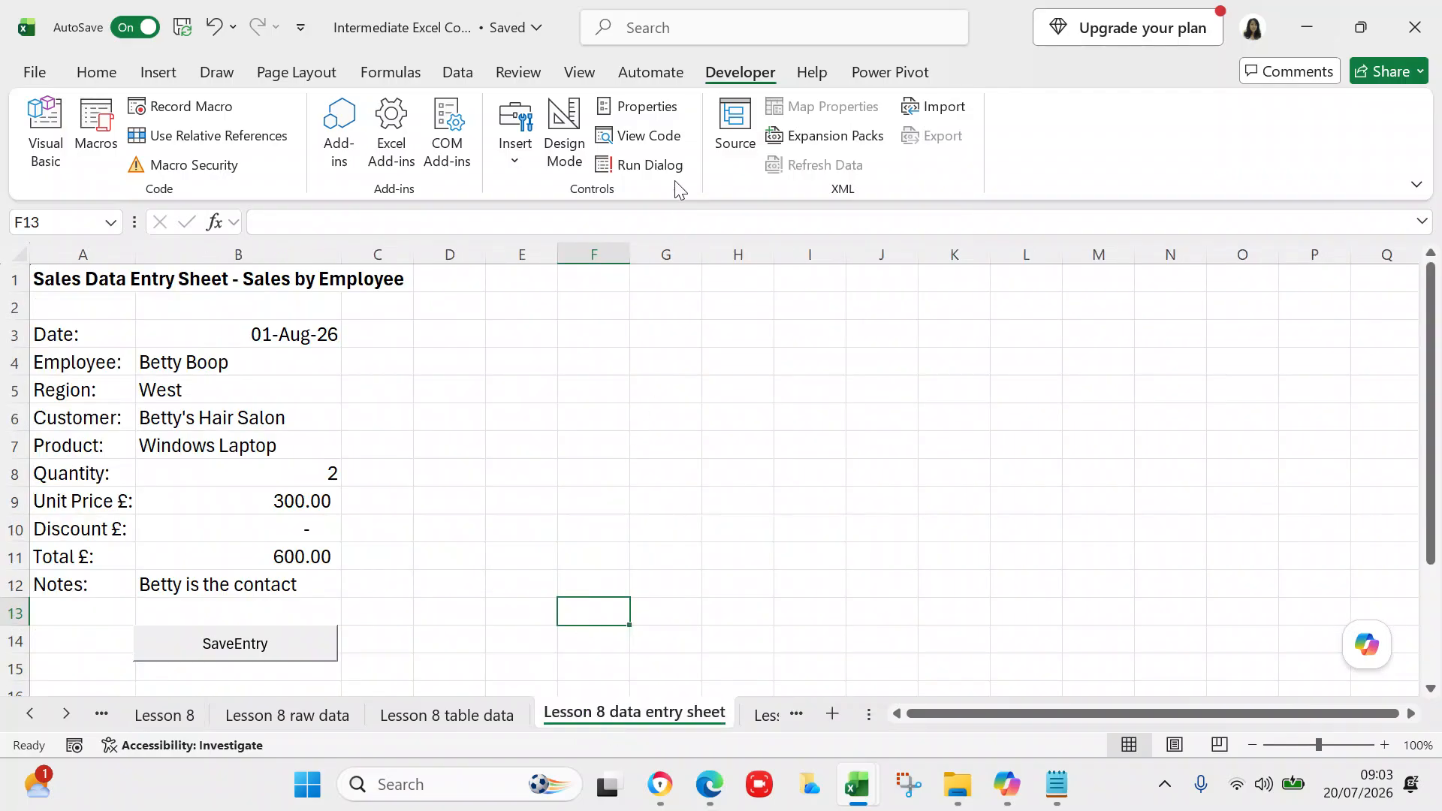
pyautogui.click(520, 168)
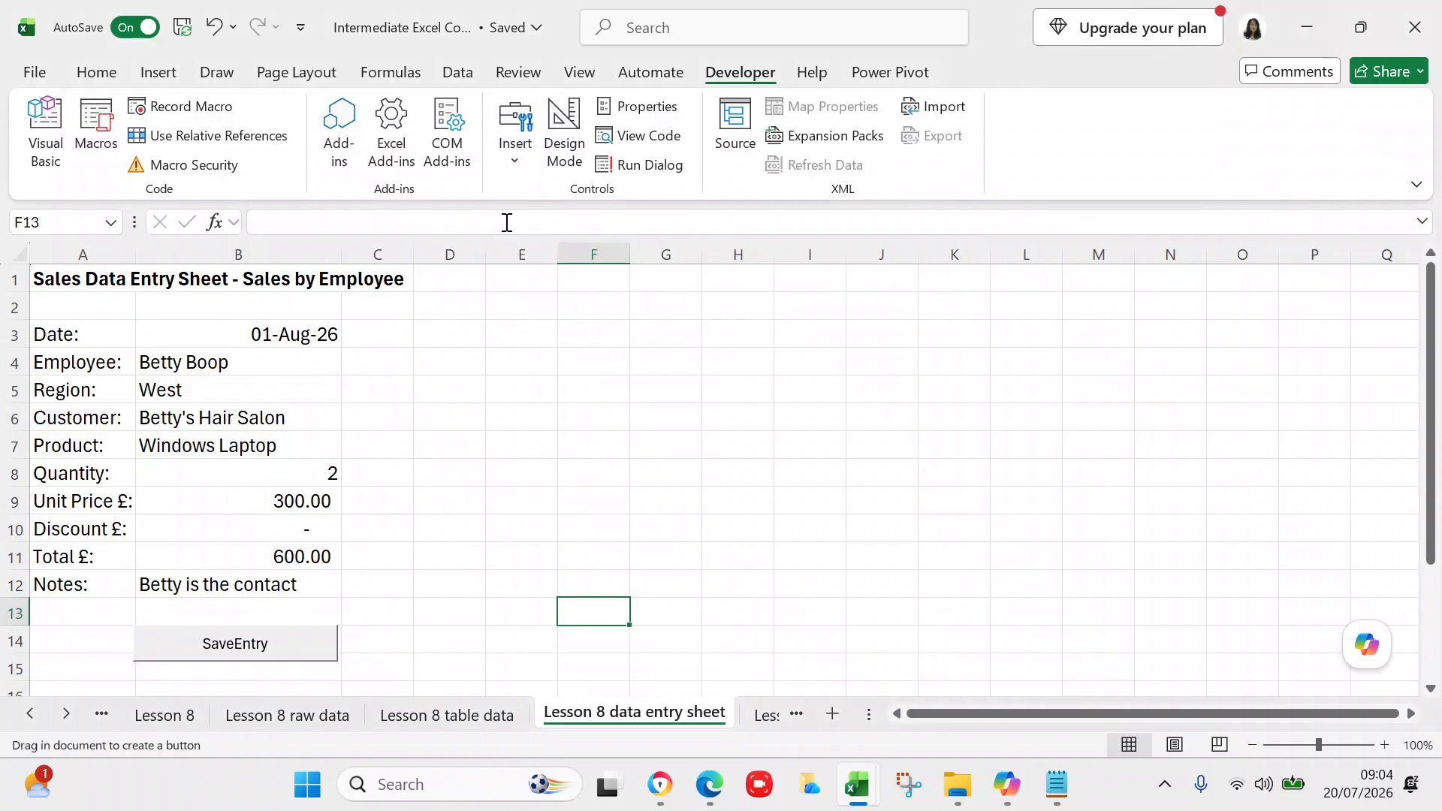
pyautogui.moveTo(579, 610); pyautogui.dragTo(587, 615)
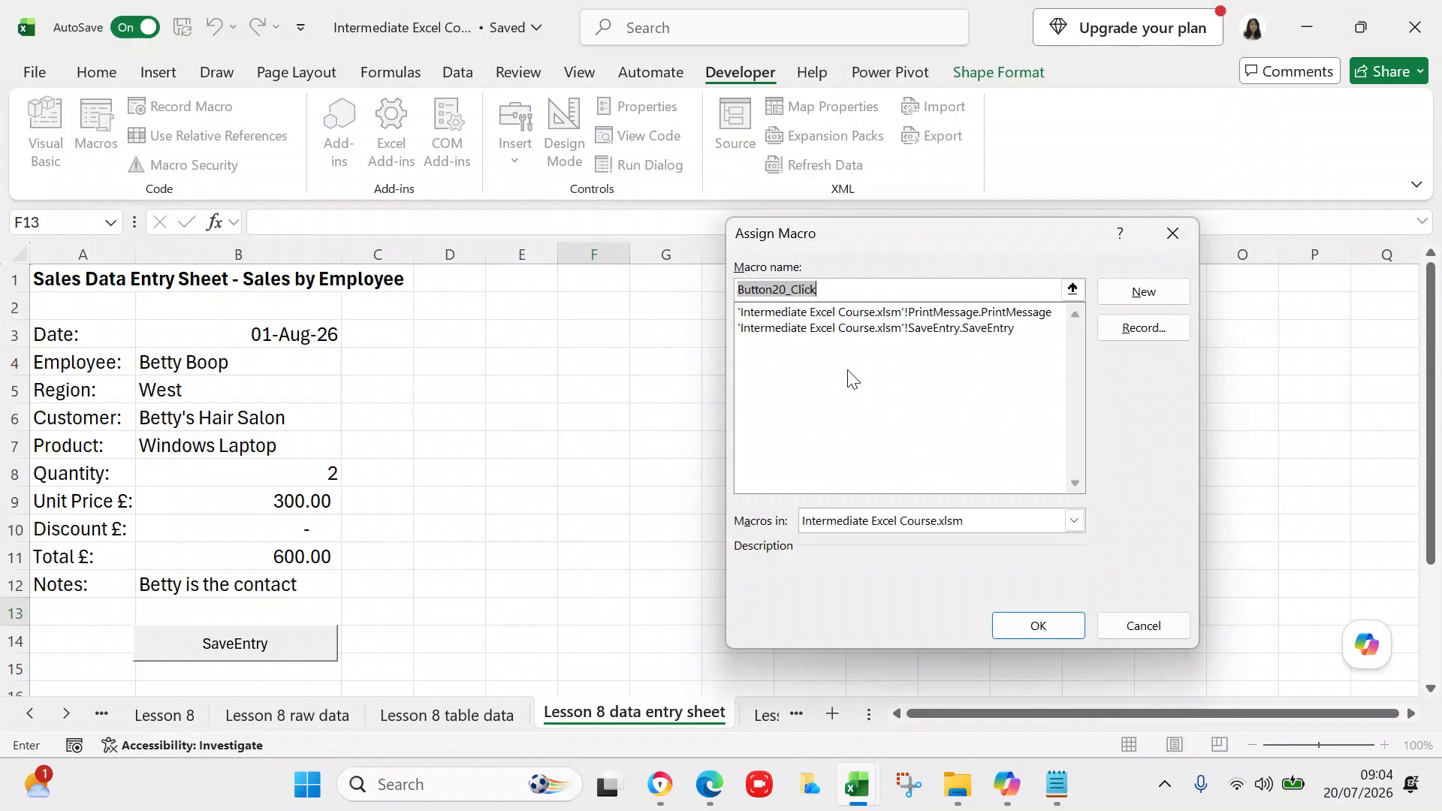
# Step: Assign the existing PrintMessage macro from Intermediate Excel Course.xlsm to the new button
pyautogui.click(833, 290)
pyautogui.press('BackSpace')
pyautogui.press('BackSpace')
pyautogui.press('BackSpace')
pyautogui.press('BackSpace')
pyautogui.press('BackSpace')
pyautogui.press('BackSpace')
pyautogui.press('BackSpace')
pyautogui.press('BackSpace')
pyautogui.press('BackSpace')
pyautogui.press('BackSpace')
pyautogui.press('BackSpace')
pyautogui.press('BackSpace')
pyautogui.press('BackSpace')
pyautogui.press('BackSpace')
pyautogui.write('print_m')
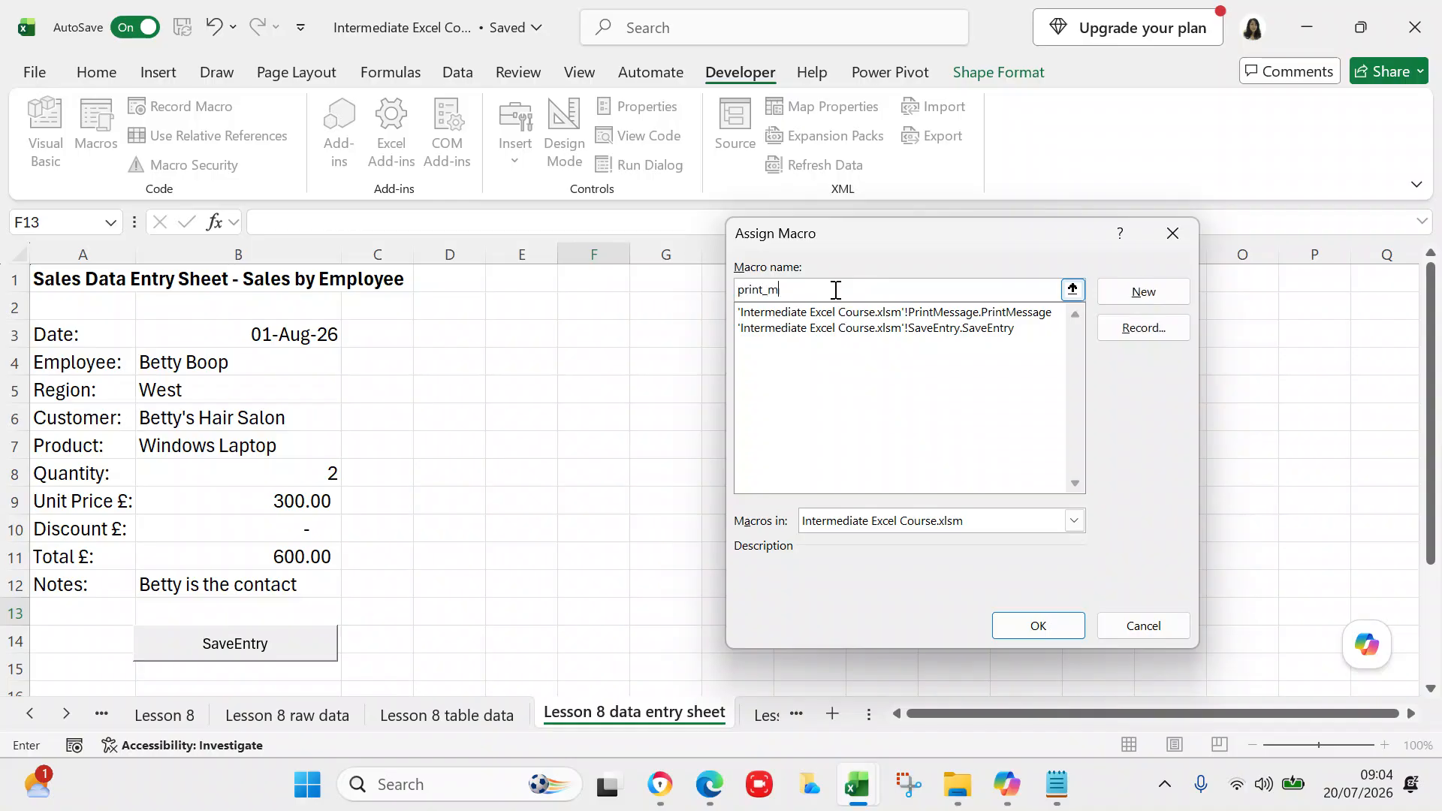
pyautogui.write('essage')
pyautogui.click(962, 315)
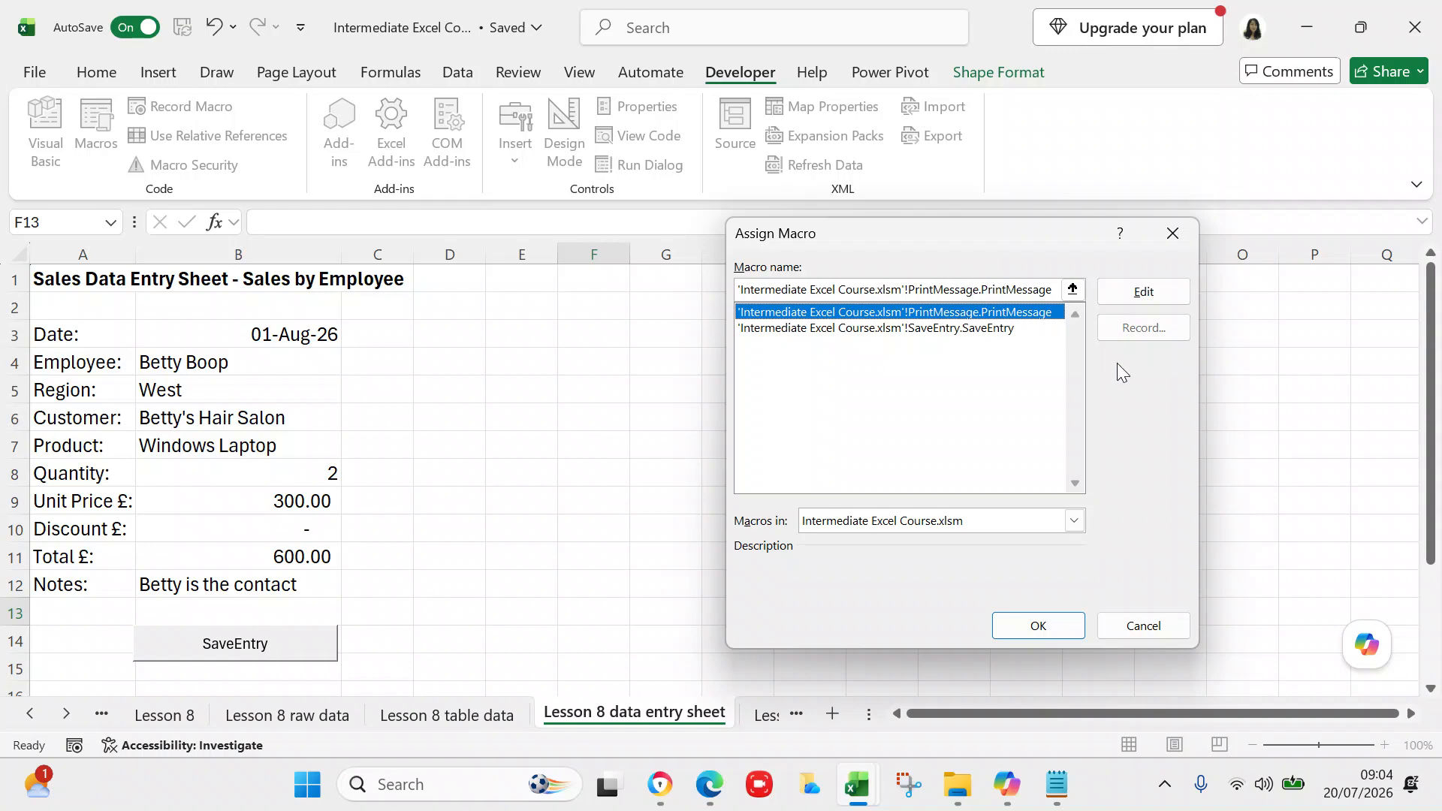
pyautogui.click(1041, 624)
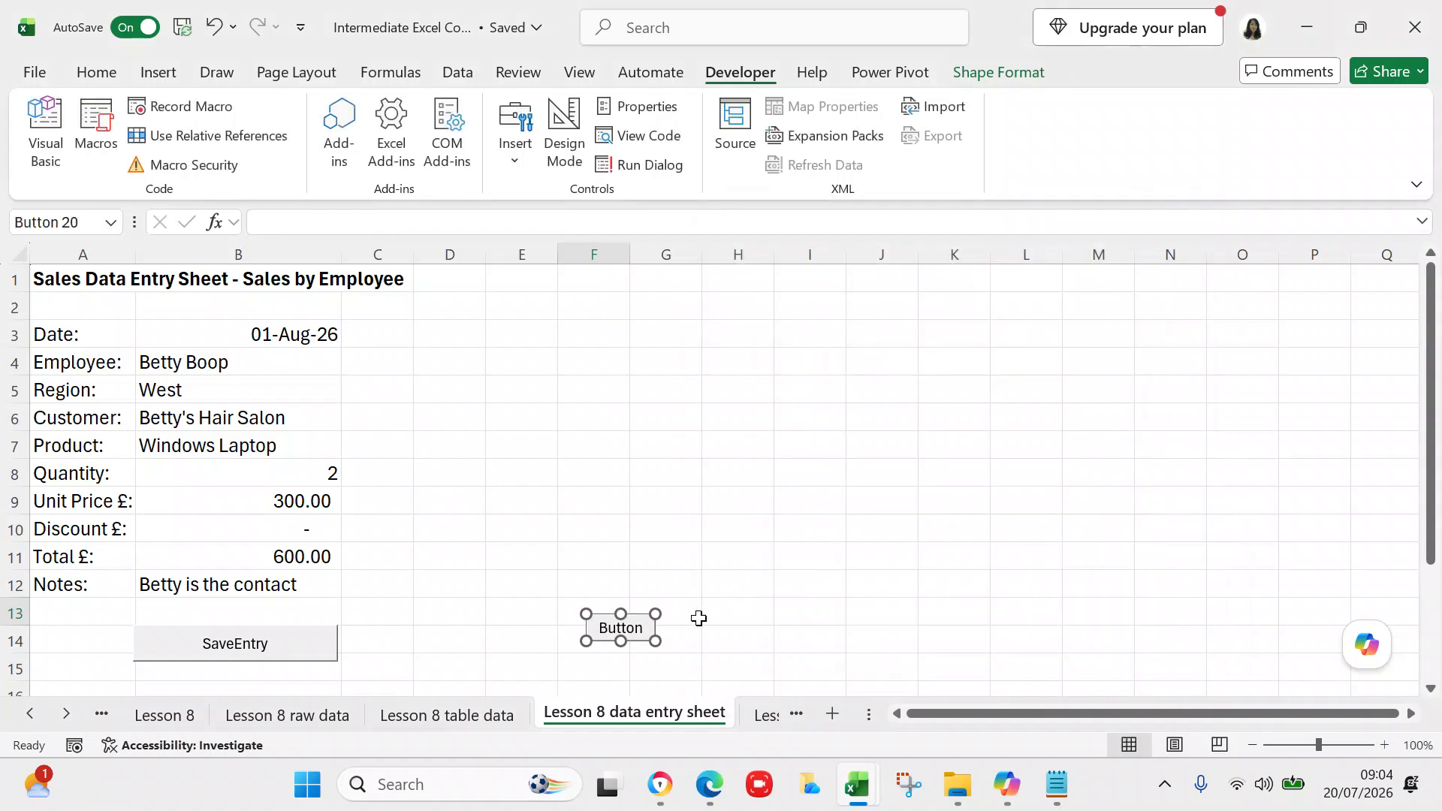
# Step: Replace the new button's caption with "Print Message" and deselect the button
pyautogui.click(640, 629)
pyautogui.click(646, 630)
pyautogui.press('BackSpace')
pyautogui.press('BackSpace')
pyautogui.press('BackSpace')
pyautogui.press('BackSpace')
pyautogui.press('BackSpace')
pyautogui.press('BackSpace')
pyautogui.press('BackSpace')
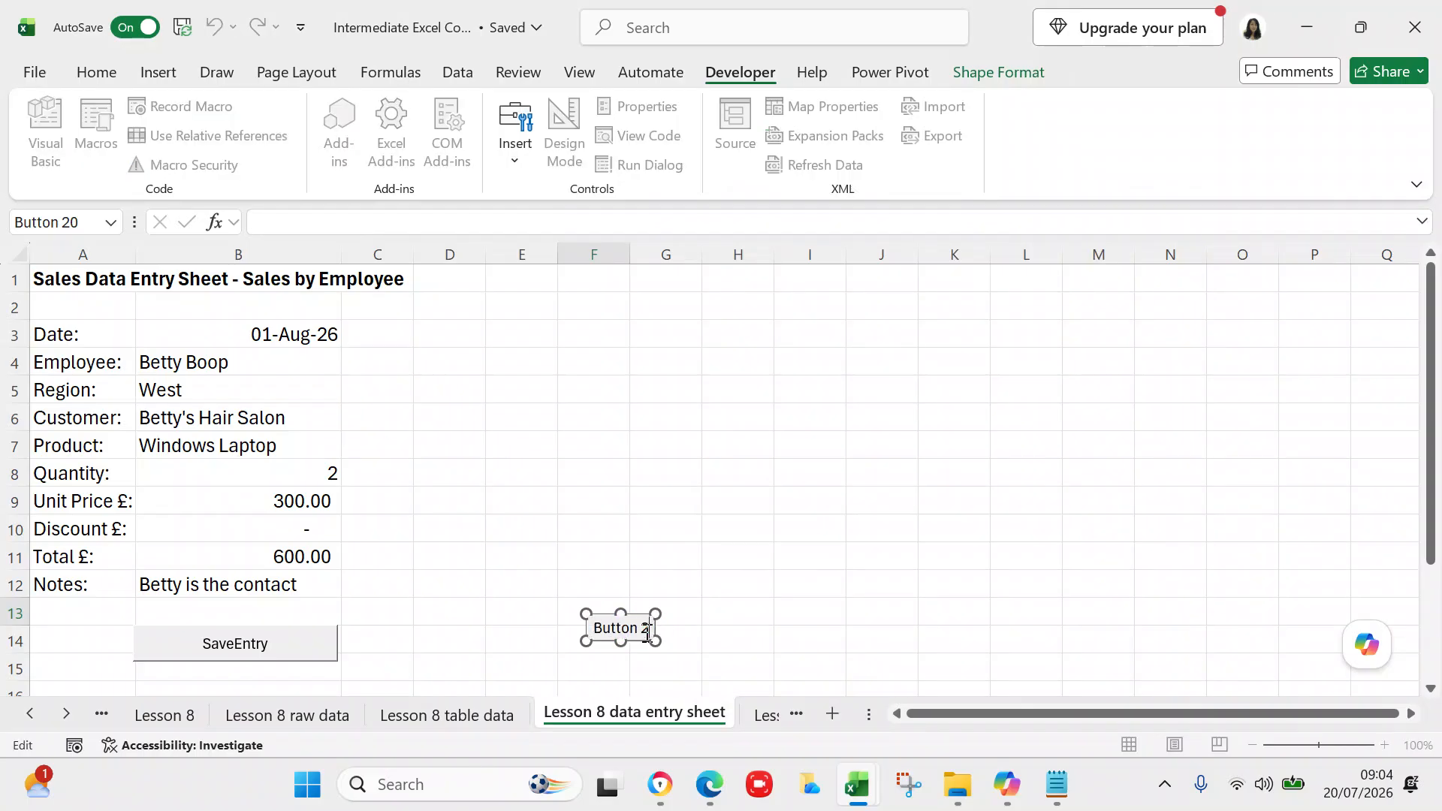
pyautogui.press('BackSpace')
pyautogui.press('BackSpace')
pyautogui.write('pr')
pyautogui.press('BackSpace')
pyautogui.press('BackSpace')
pyautogui.write('Pr')
pyautogui.write('int')
pyautogui.write(' Message')
pyautogui.click(710, 621)
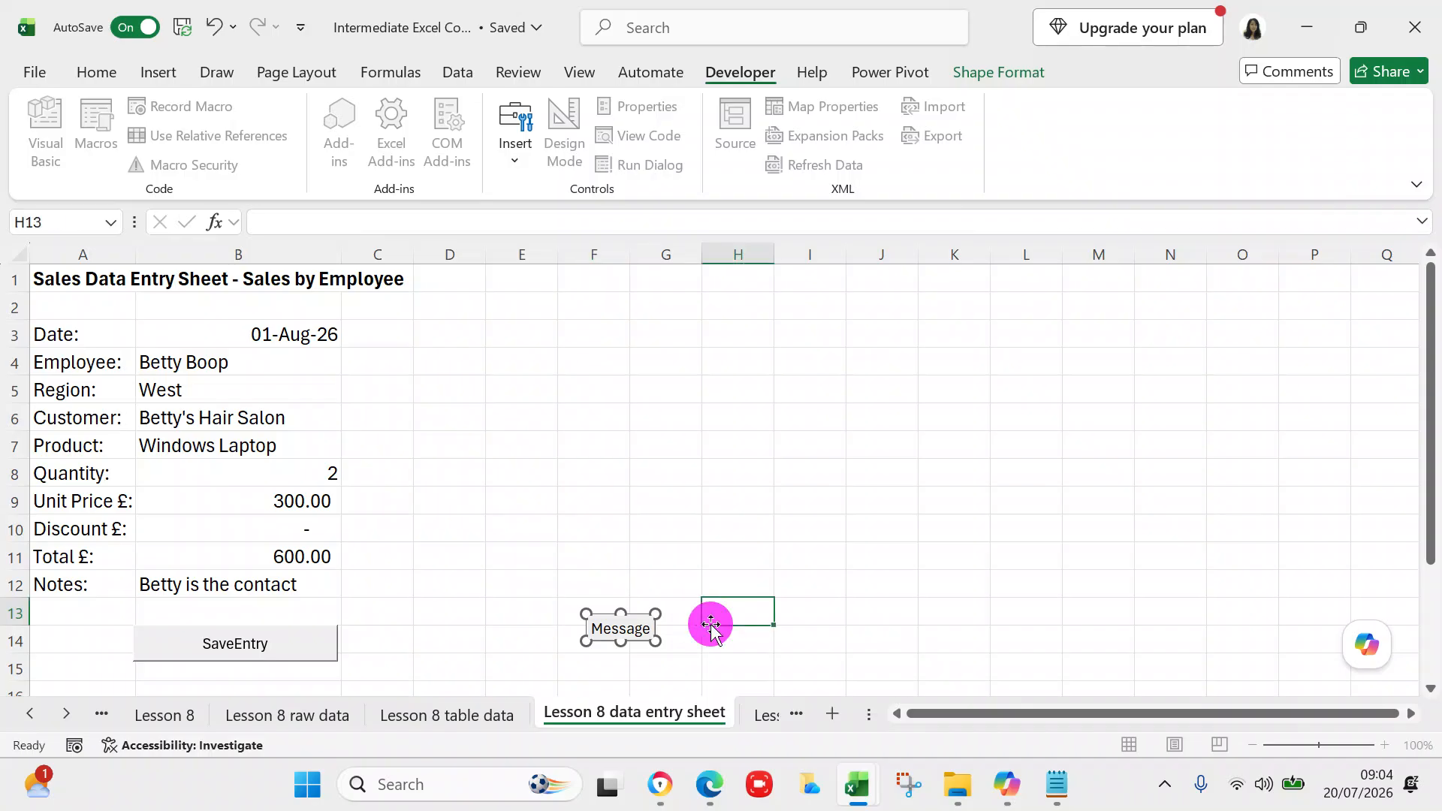
# Step: Run the Print Message button's macro twice, dismissing its message box each time
pyautogui.click(642, 638)
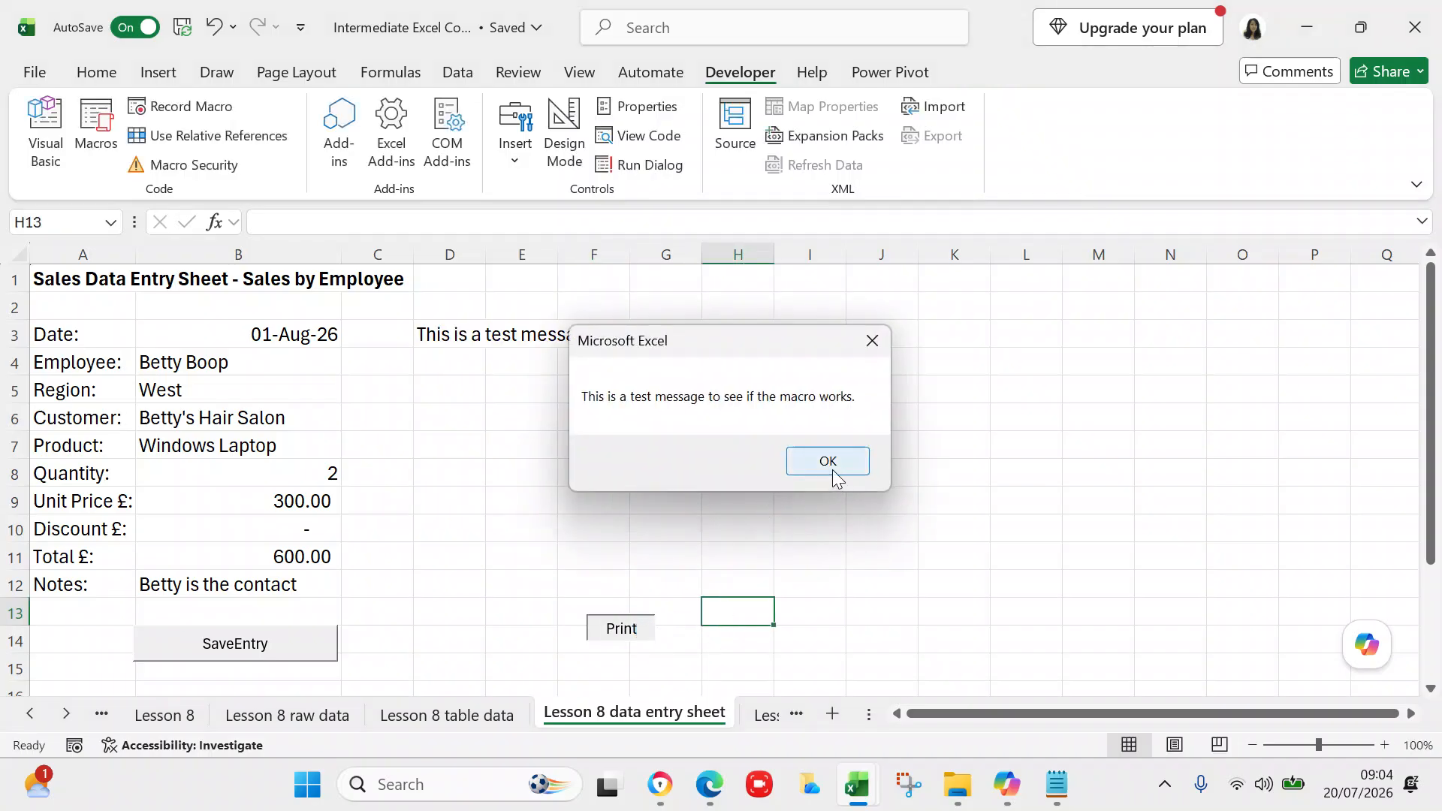
pyautogui.click(833, 471)
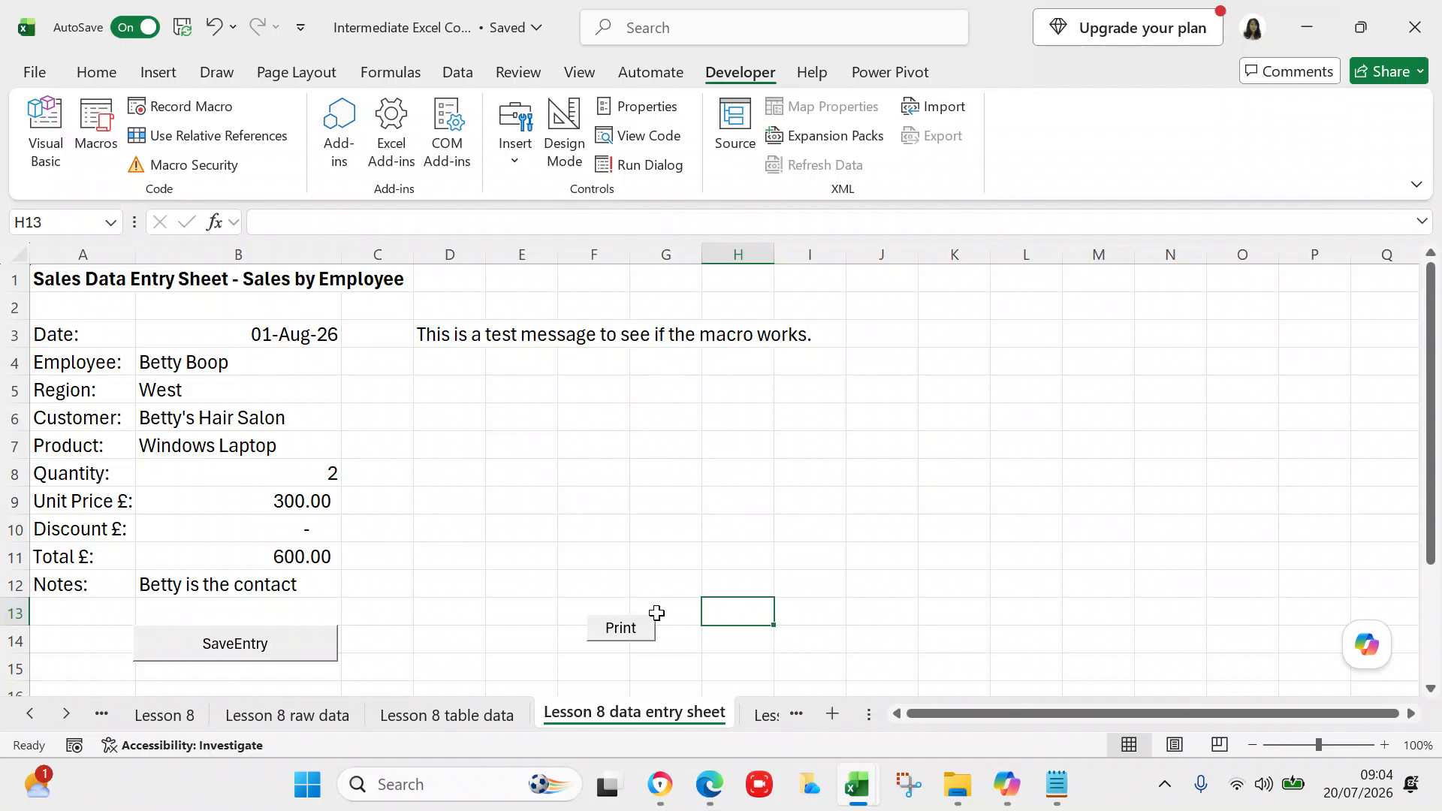
pyautogui.click(651, 635)
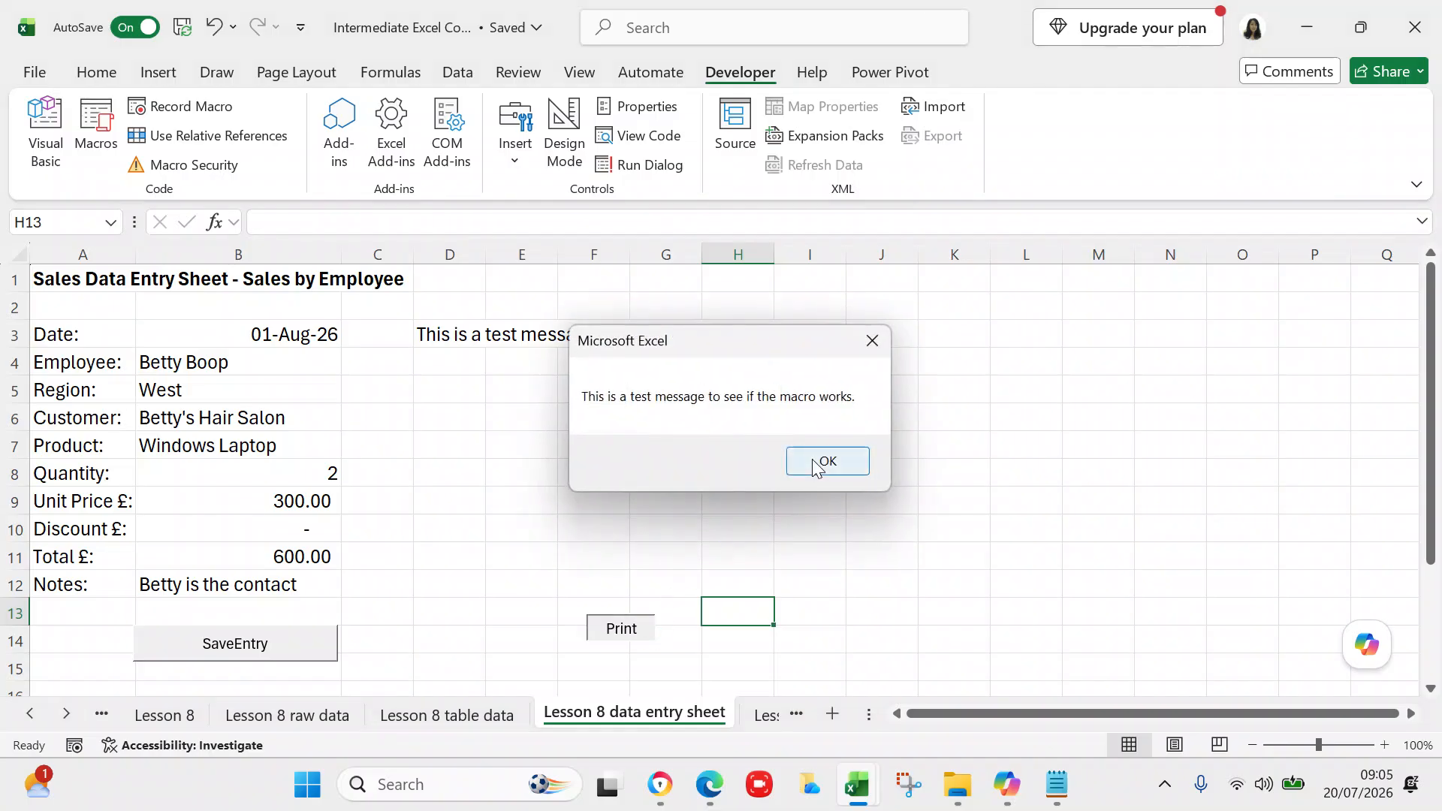
pyautogui.moveTo(829, 448); pyautogui.dragTo(859, 456)
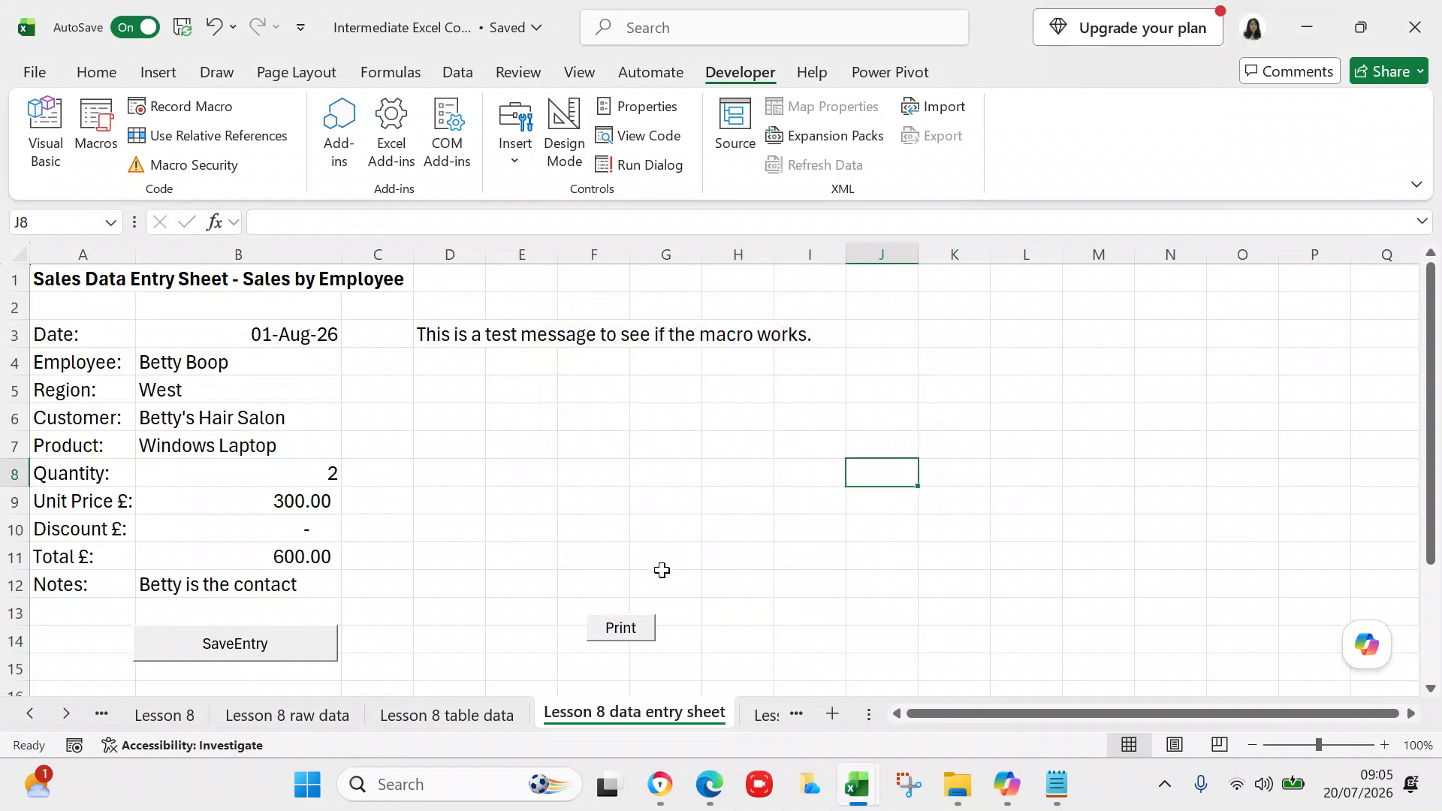
# Step: Enlarge the Print Message button so its full caption fits, and run its macro once, dismissing the message box
pyautogui.rightClick(632, 625)
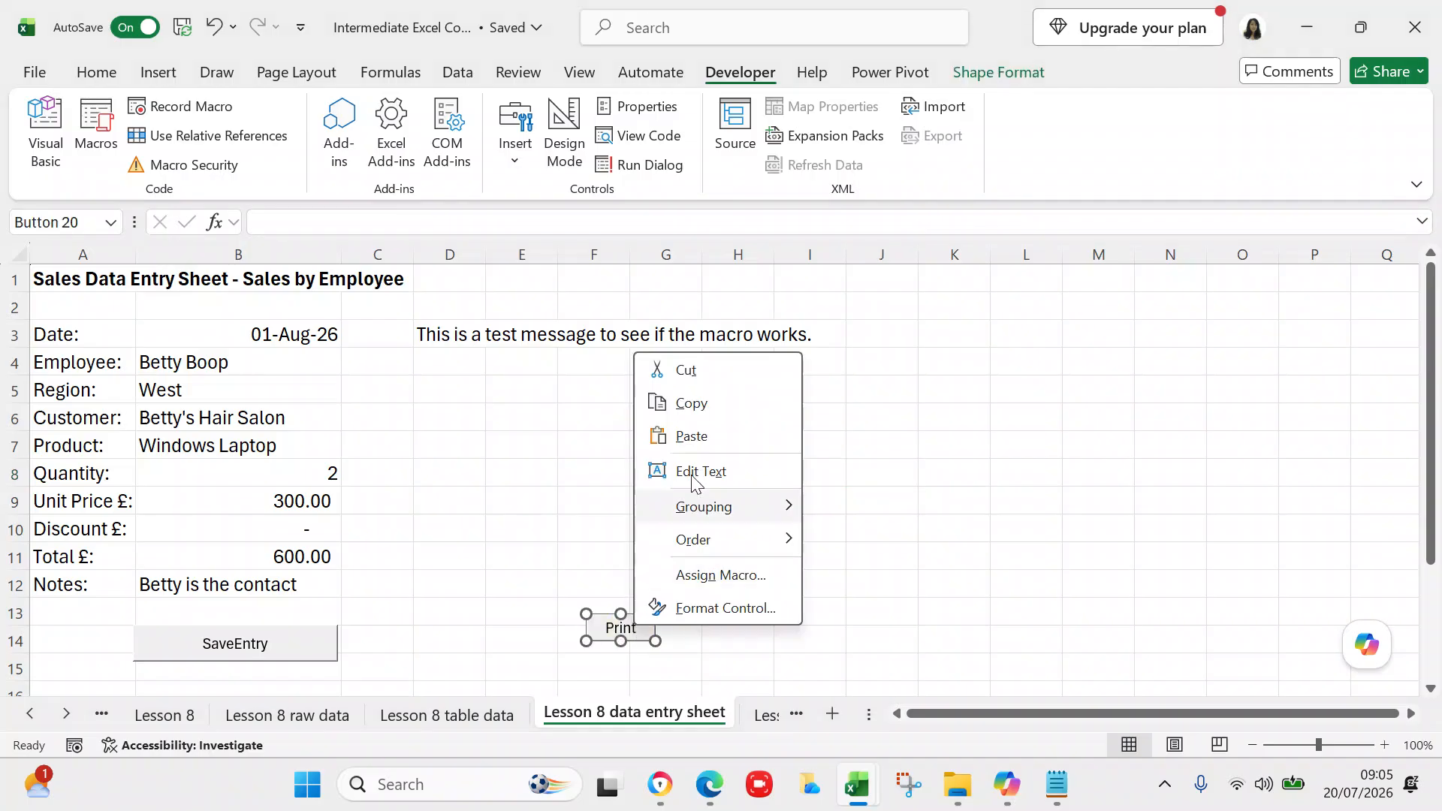
pyautogui.click(707, 470)
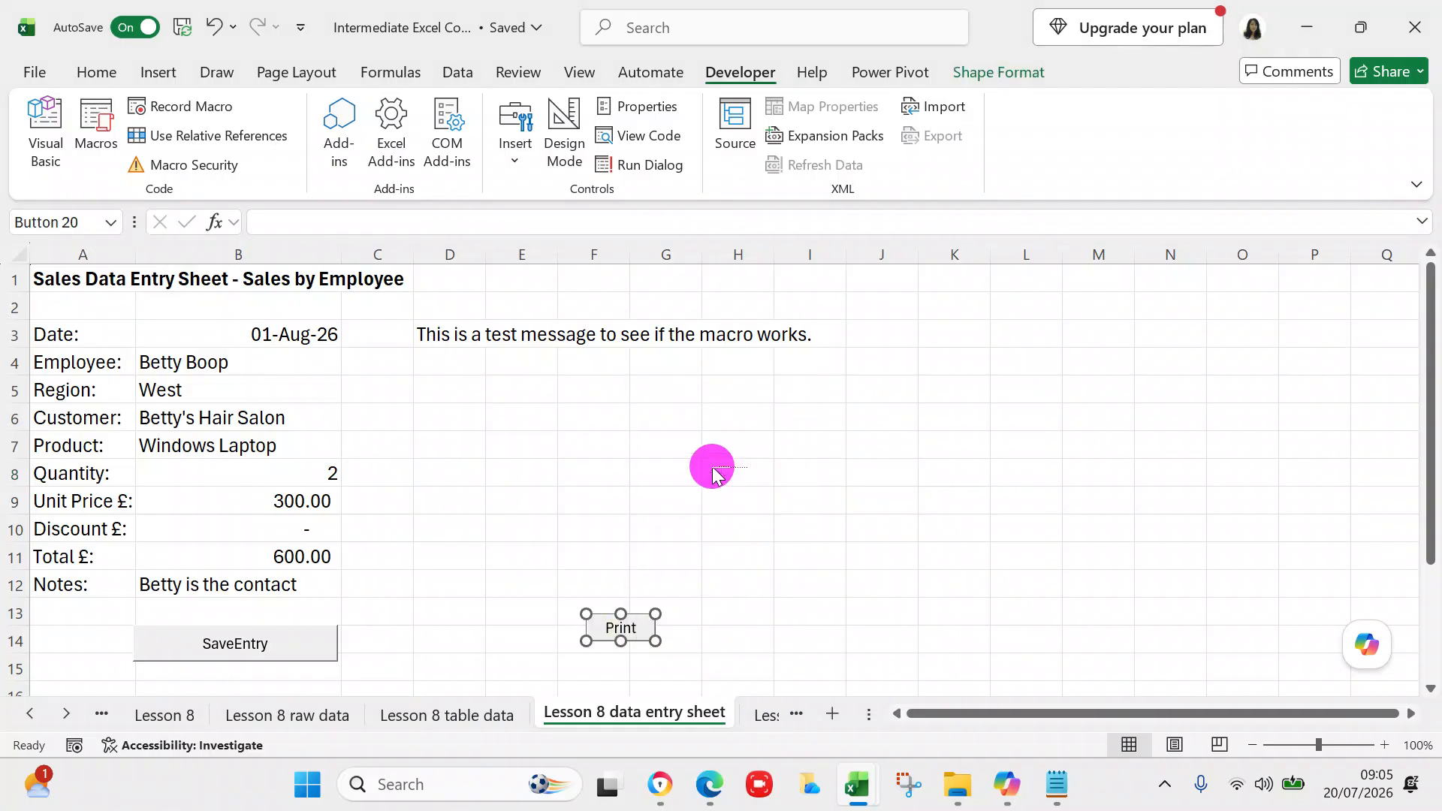
pyautogui.moveTo(659, 643); pyautogui.dragTo(763, 658)
pyautogui.click(895, 547)
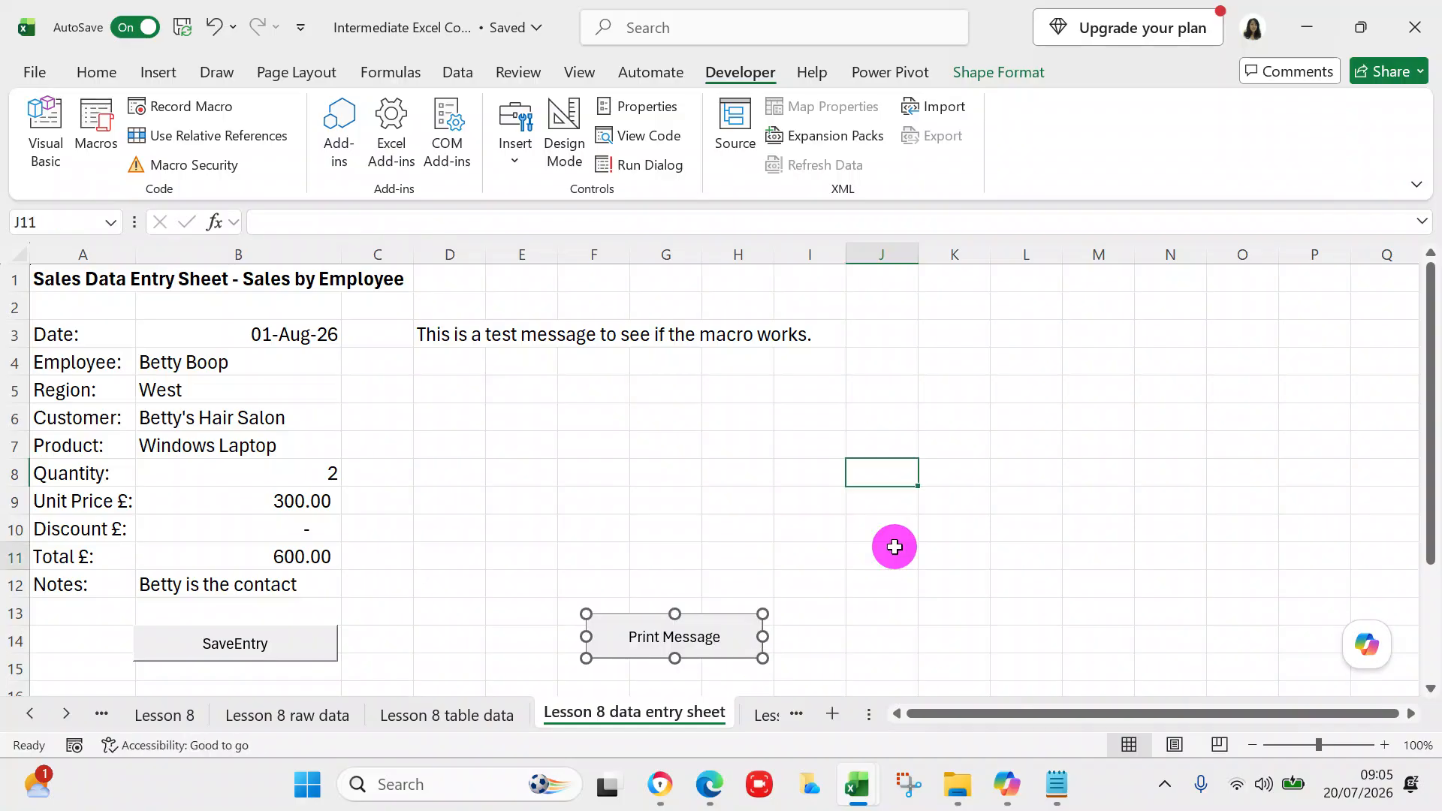
pyautogui.click(681, 639)
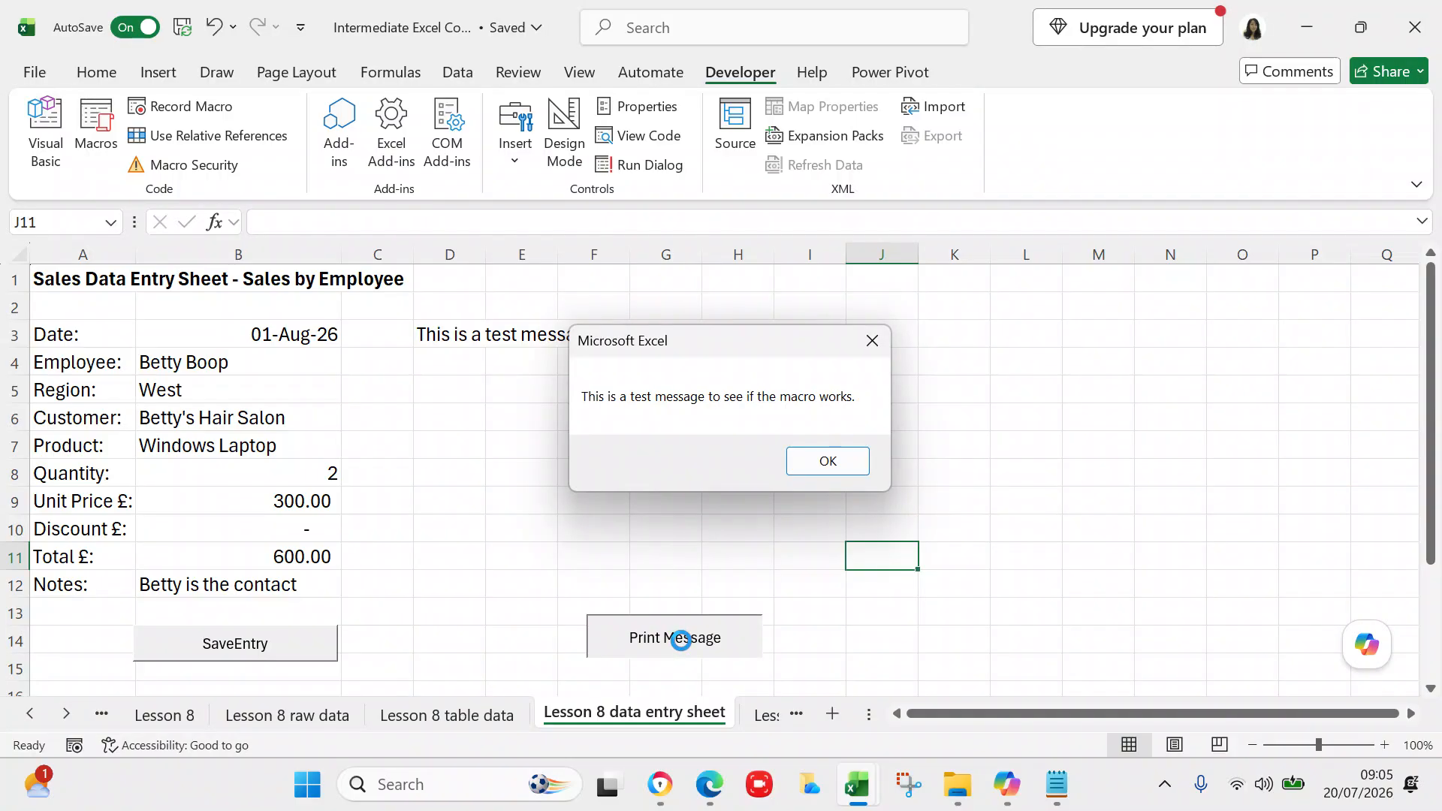
pyautogui.click(824, 465)
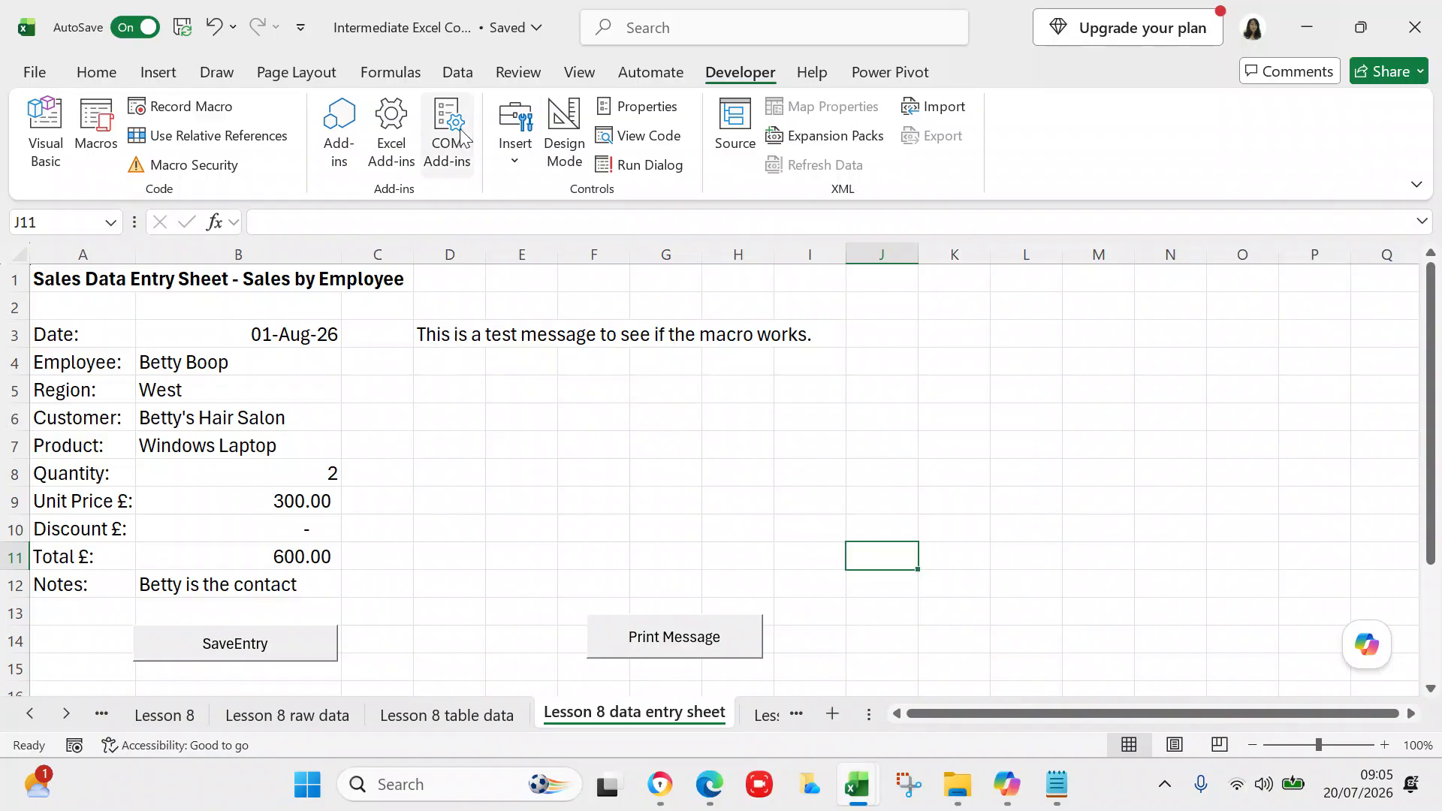
pyautogui.click(214, 29)
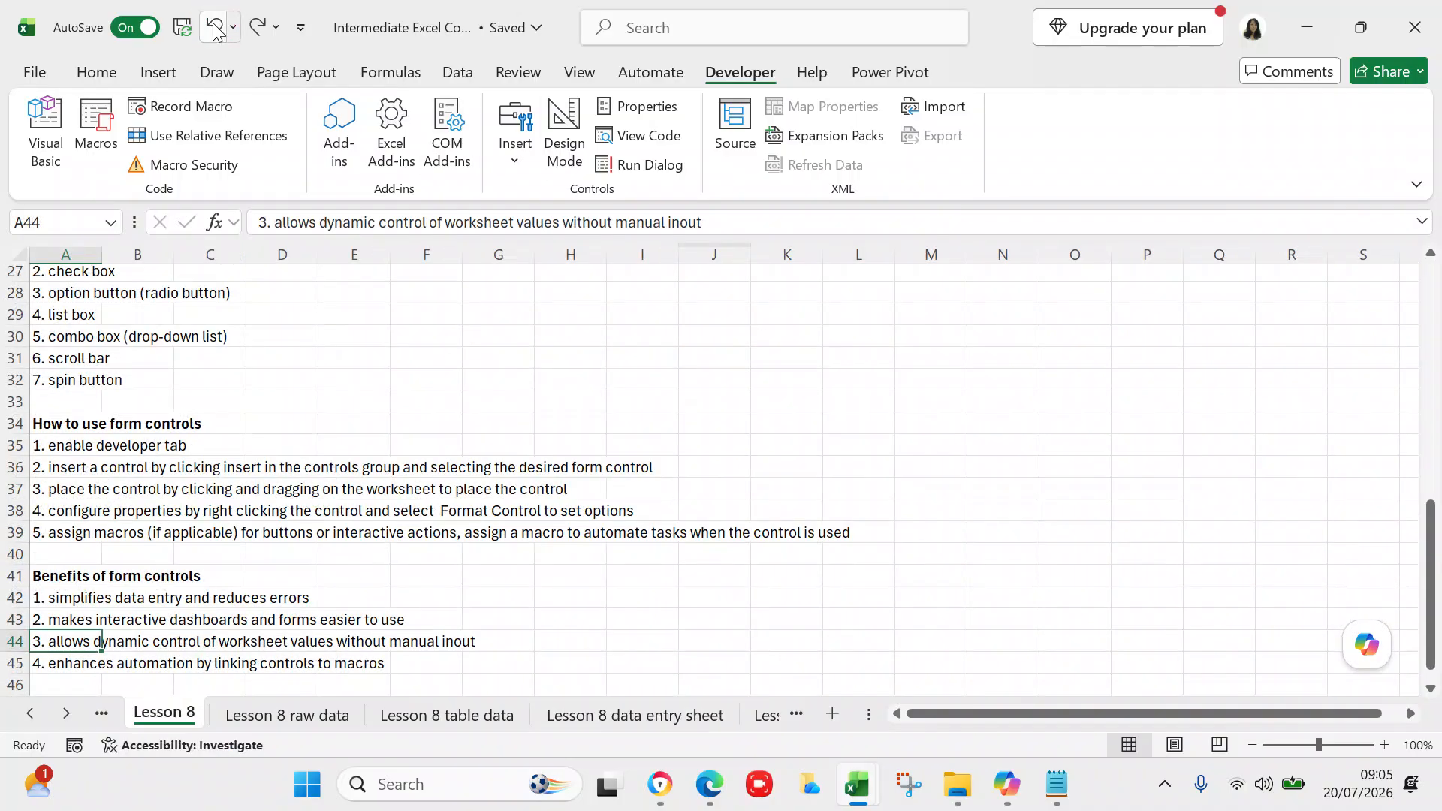
pyautogui.click(215, 28)
pyautogui.click(214, 29)
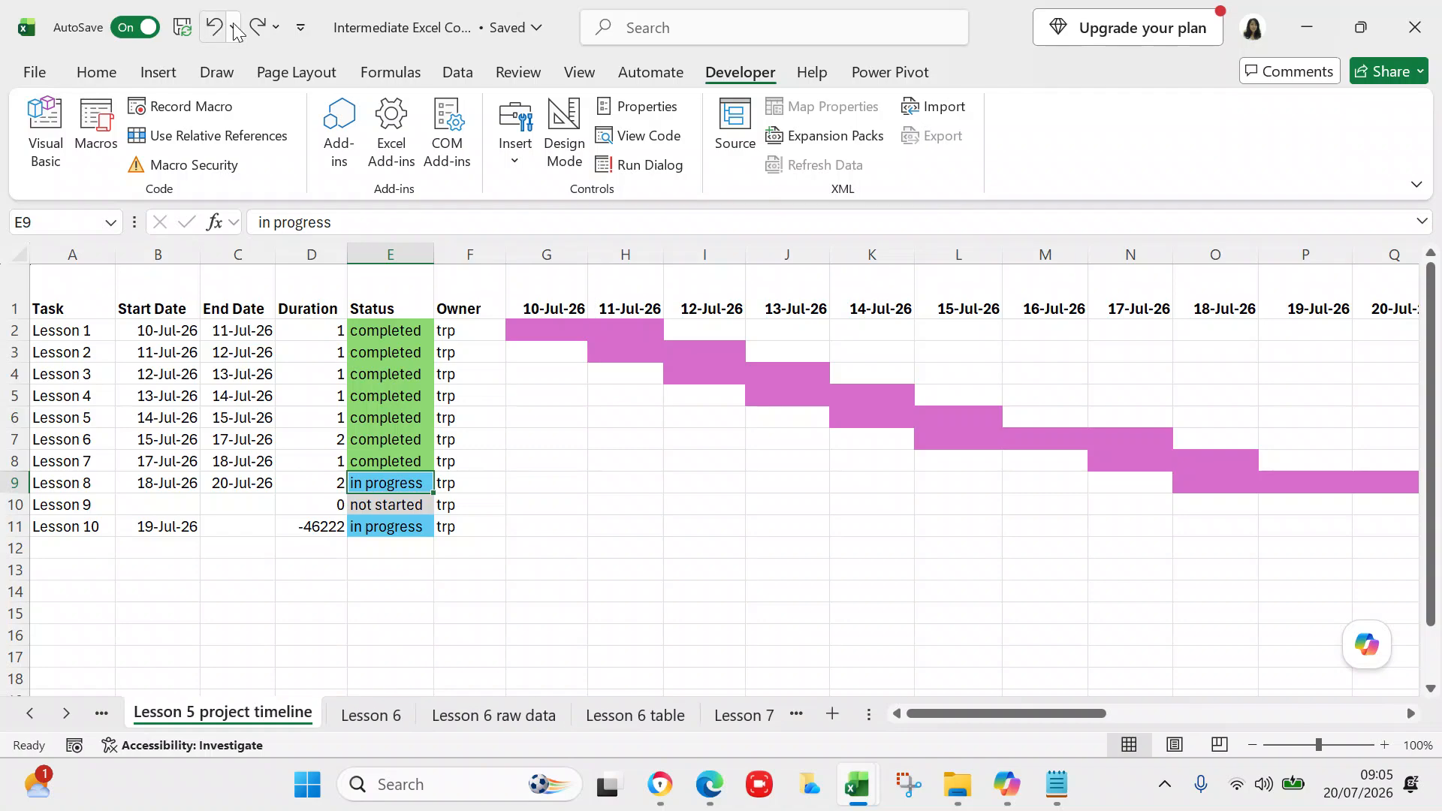
pyautogui.click(251, 27)
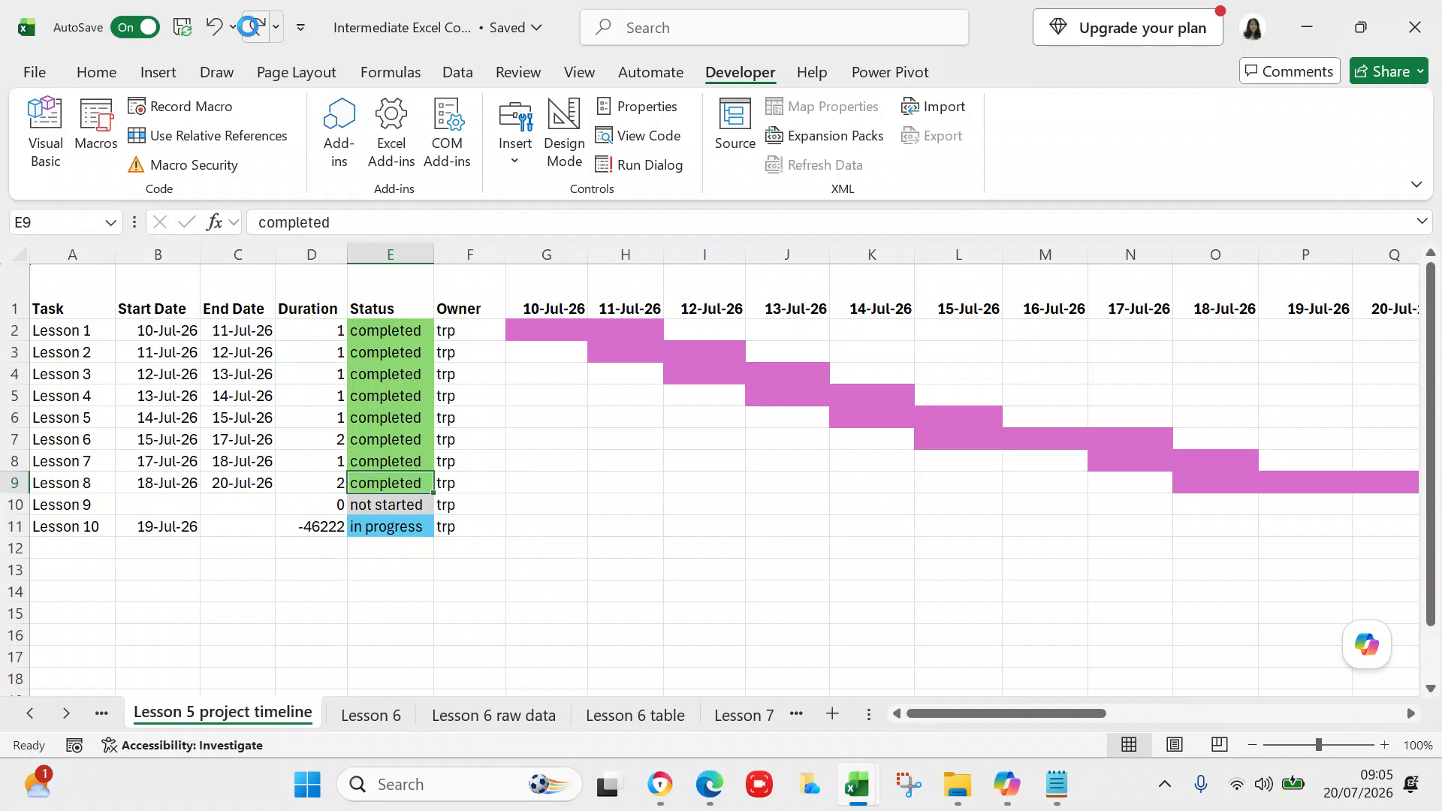
pyautogui.click(253, 28)
pyautogui.click(253, 30)
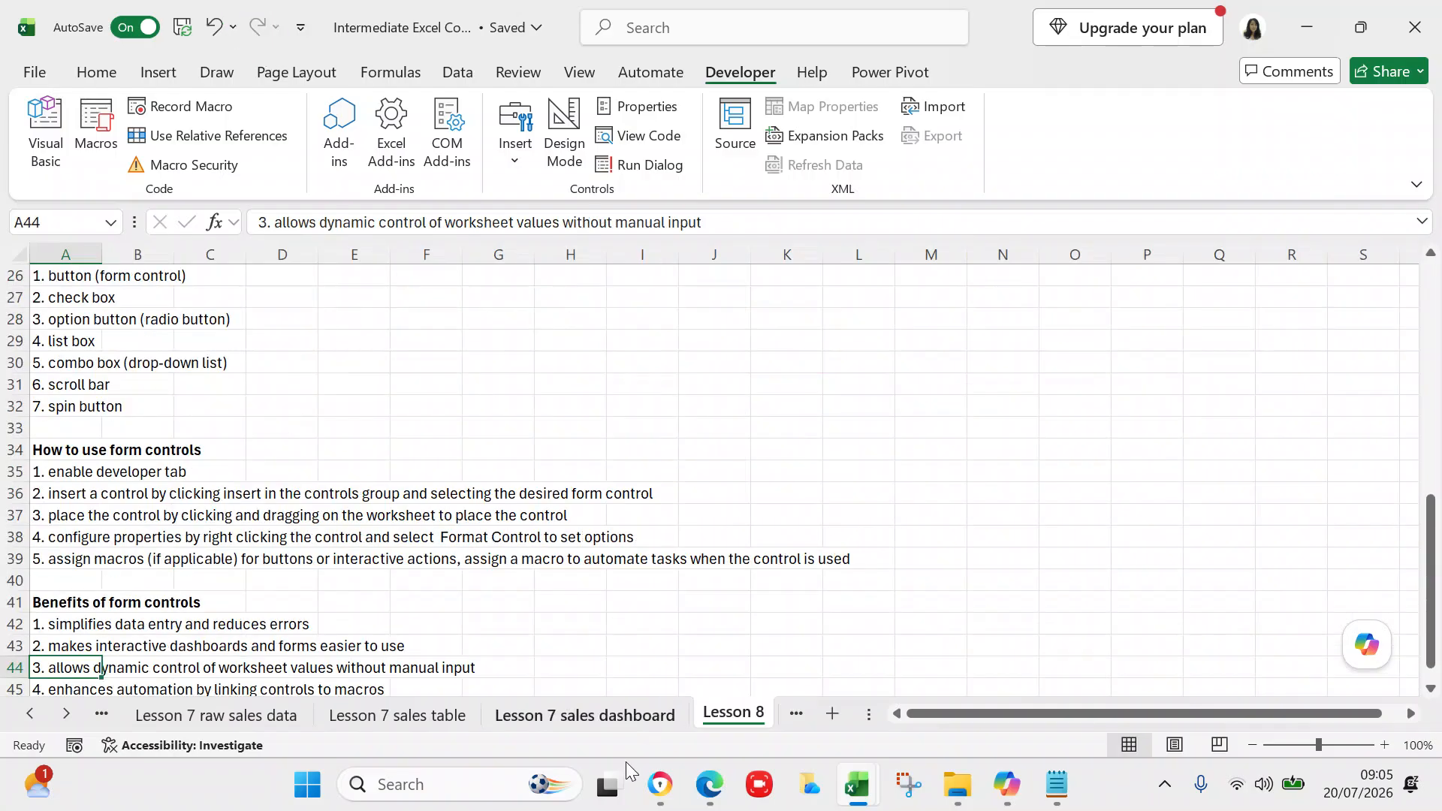
pyautogui.click(66, 713)
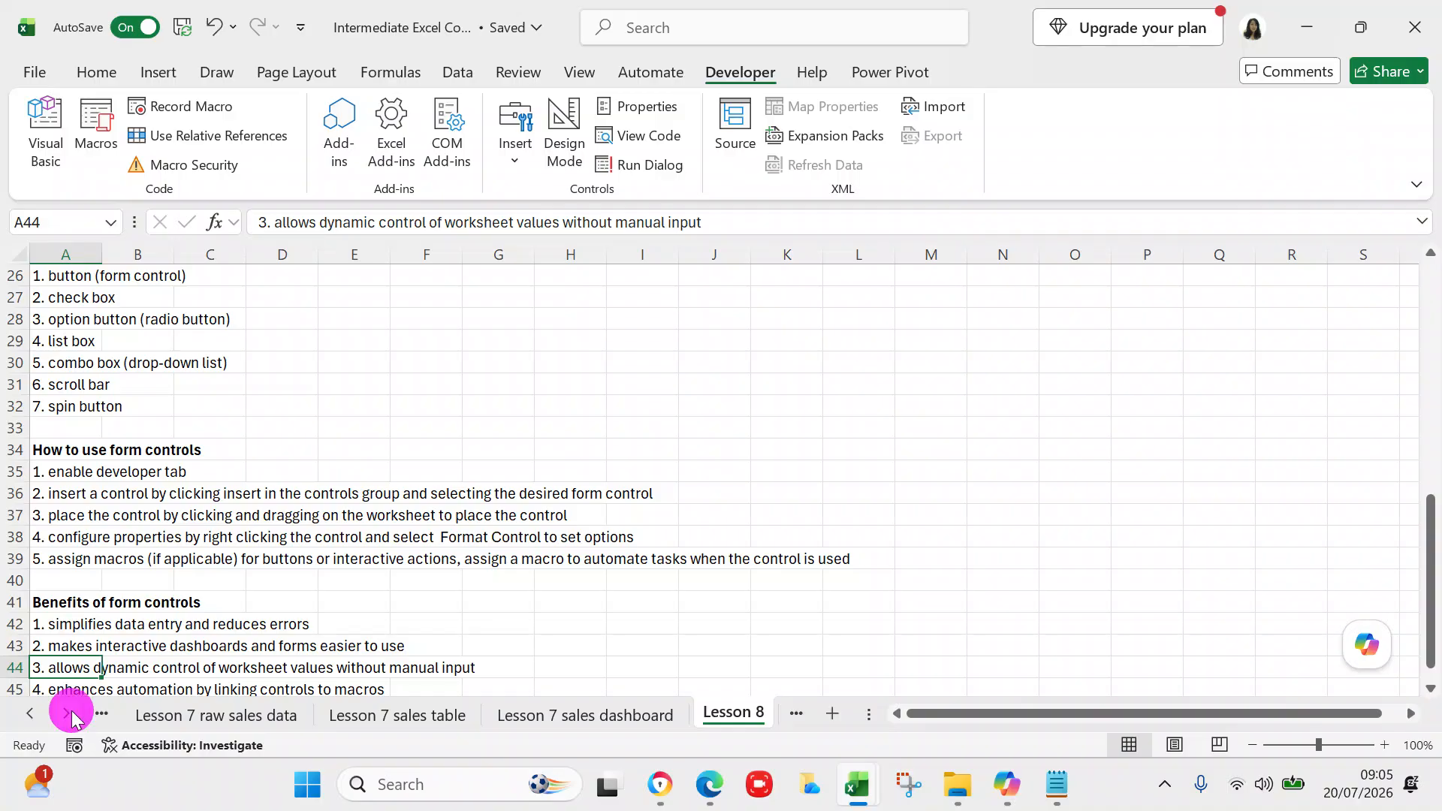
pyautogui.click(68, 715)
pyautogui.click(68, 715)
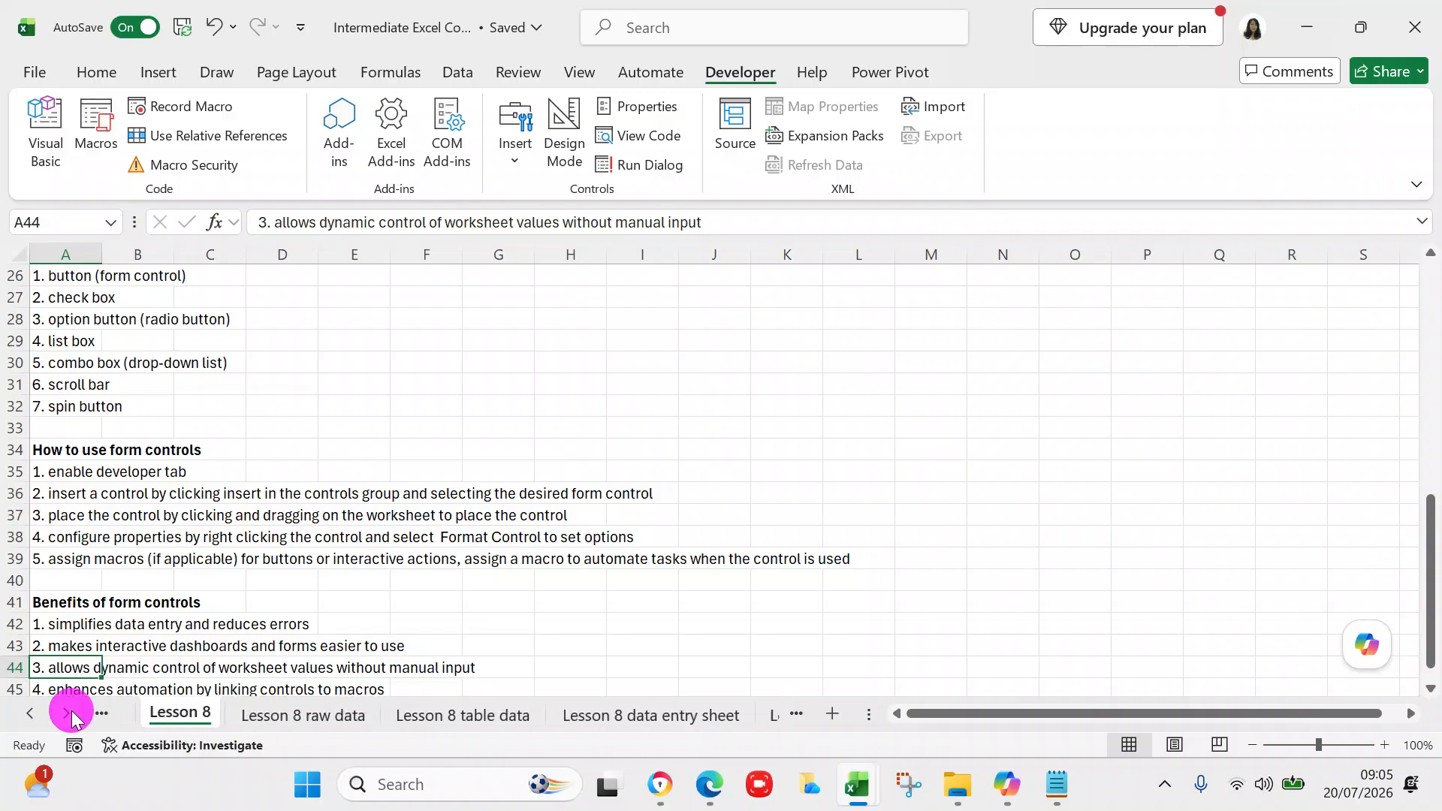
pyautogui.click(68, 716)
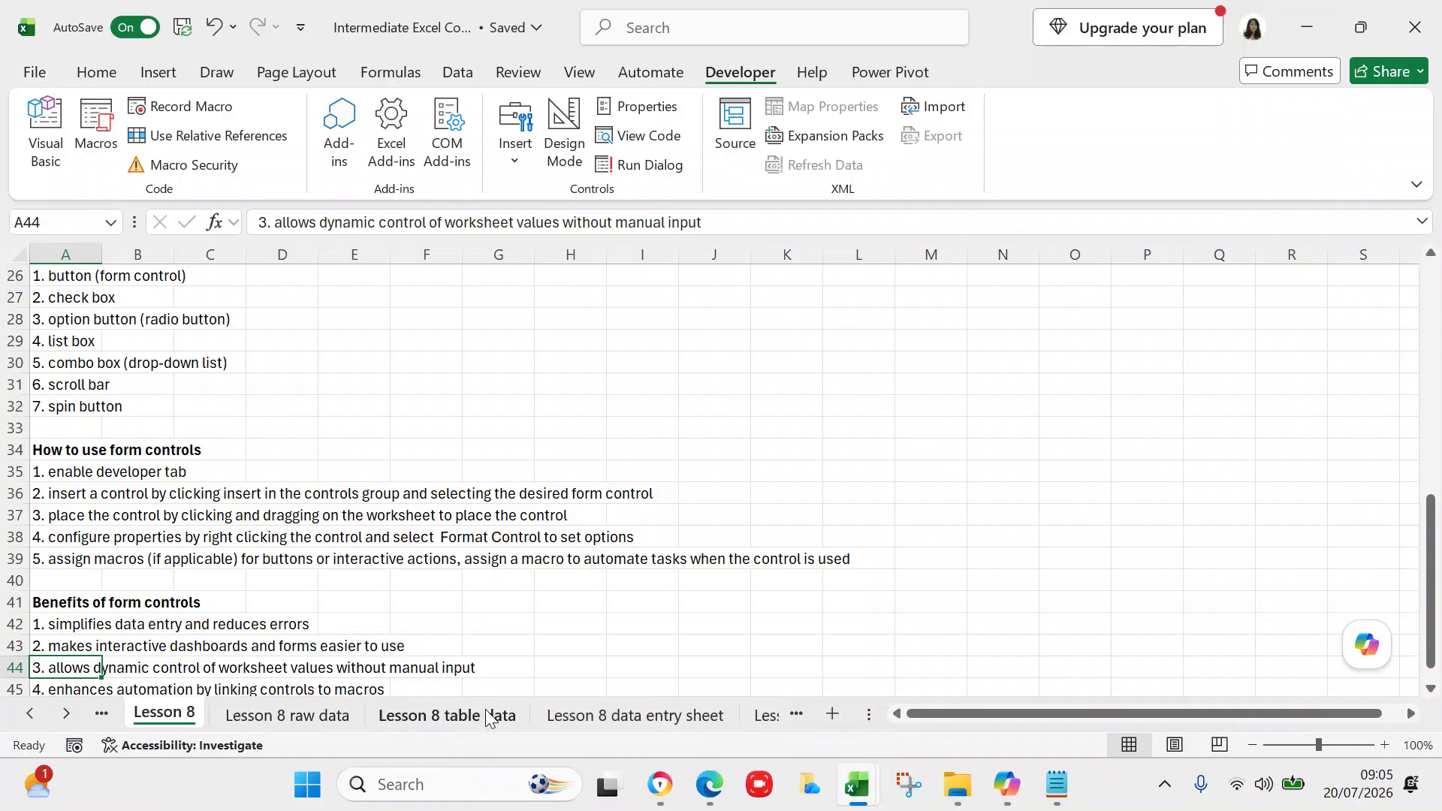
pyautogui.click(605, 715)
# Step: Run the Print Message button's macro once more, dismiss its message box, and cut the button from the sheet
pyautogui.click(680, 637)
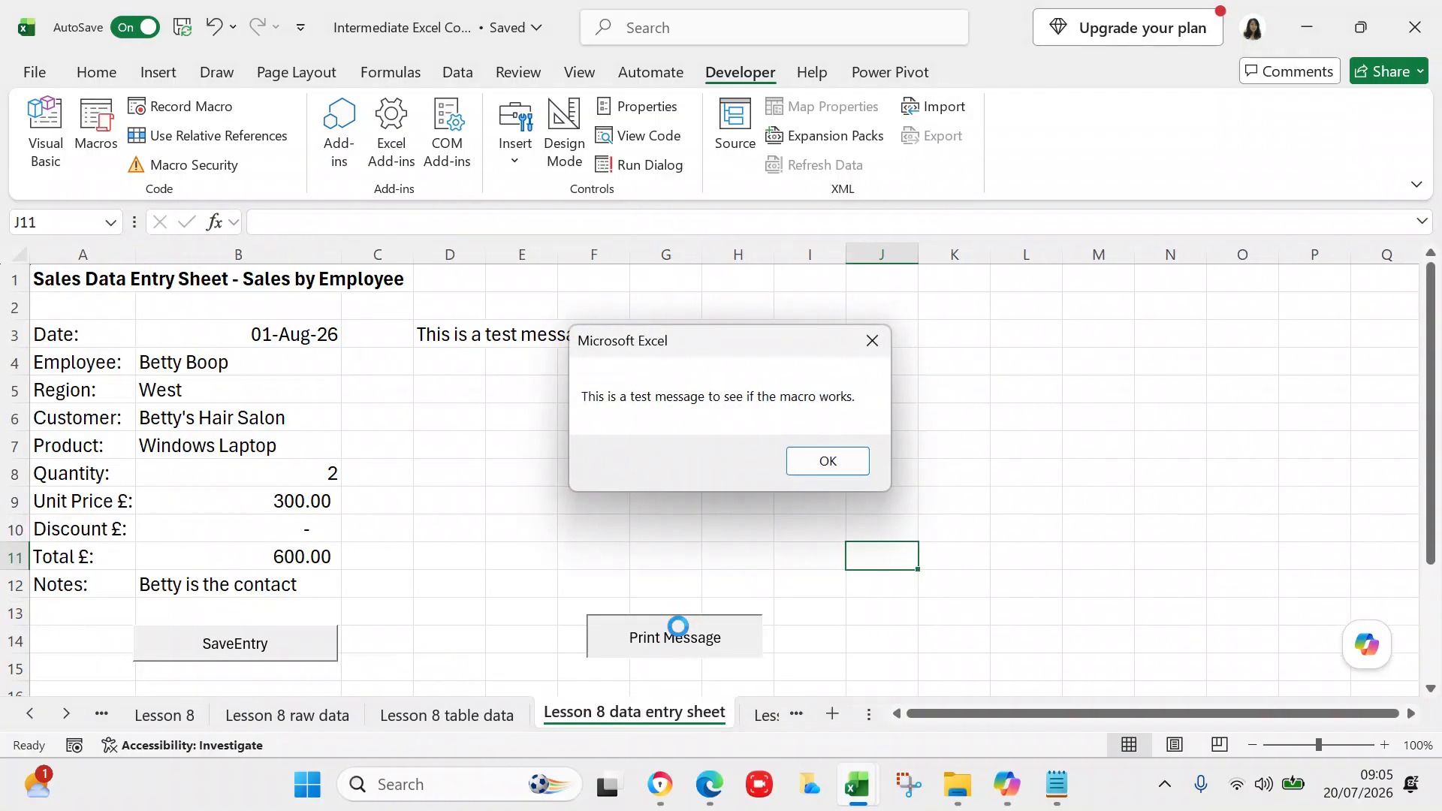
pyautogui.click(846, 460)
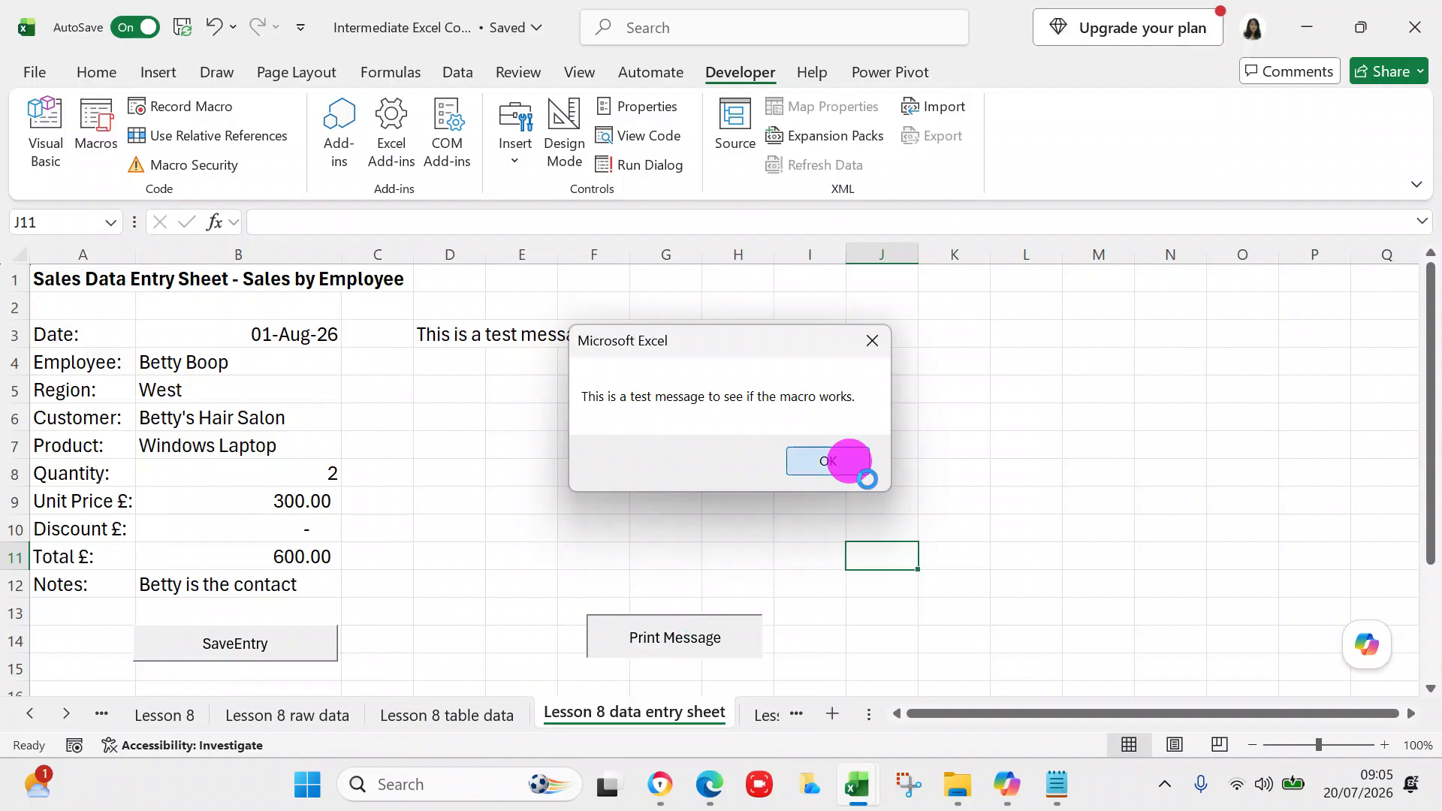
pyautogui.rightClick(687, 631)
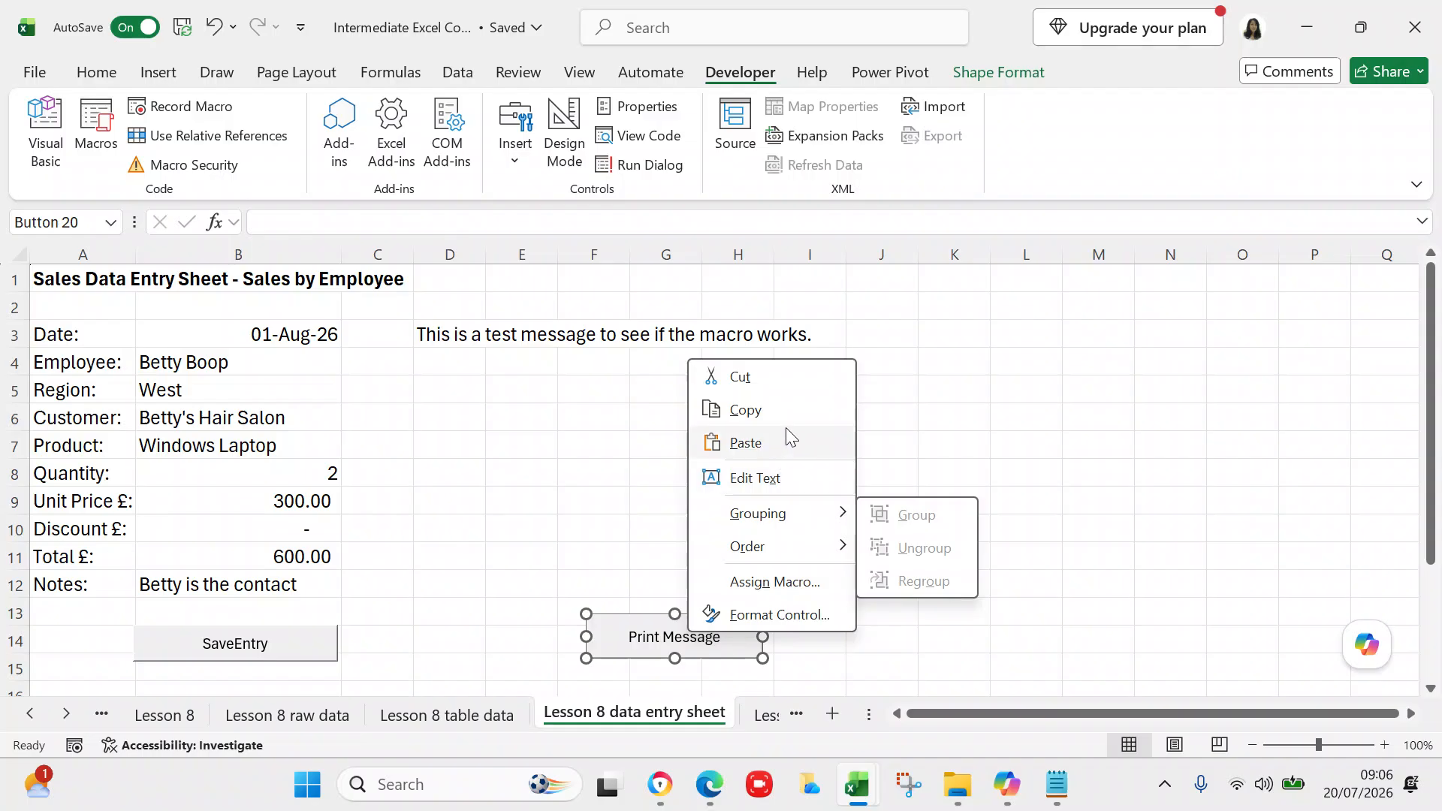
pyautogui.click(765, 385)
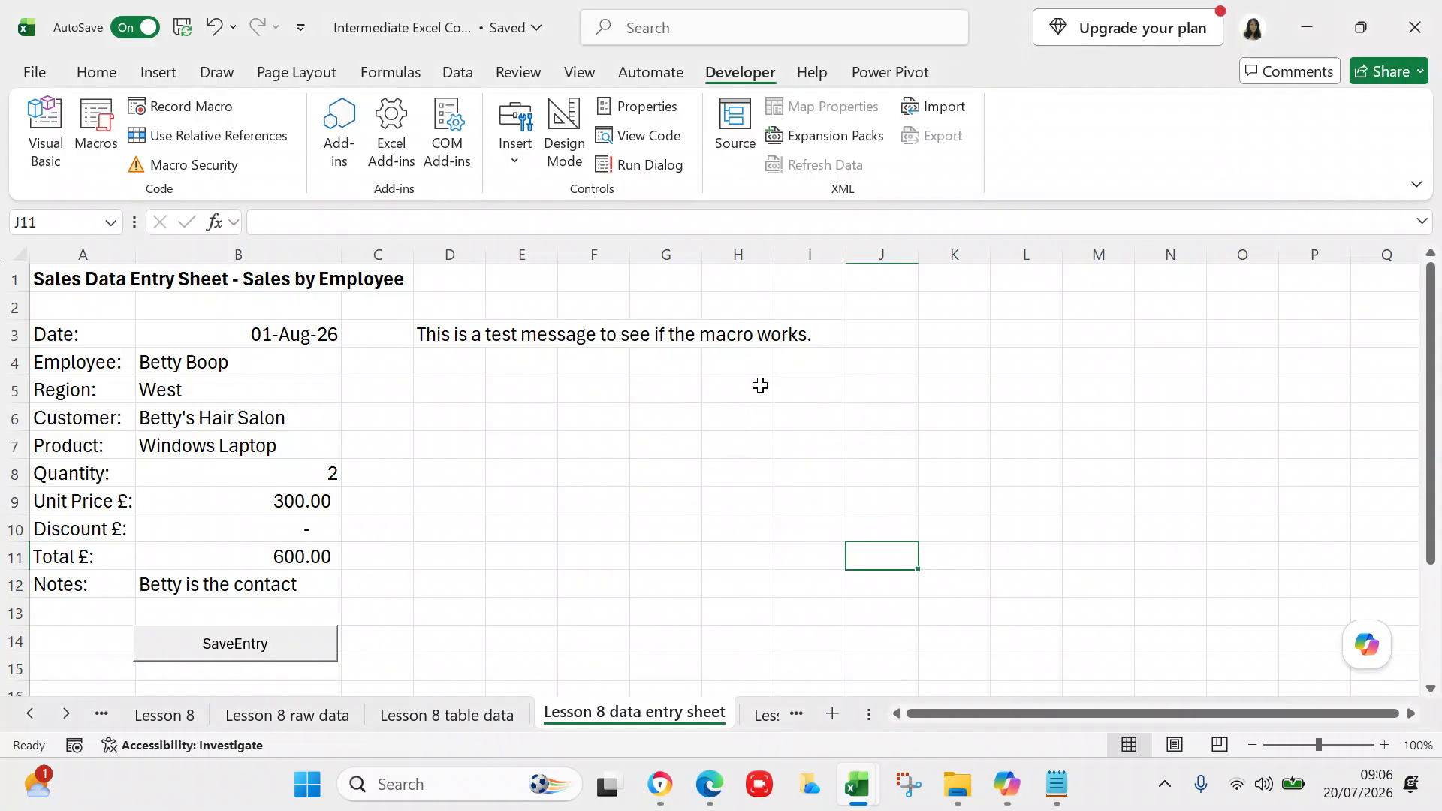
# Step: Clear the test message text from cell D3 on the Lesson 8 data entry sheet
pyautogui.click(473, 345)
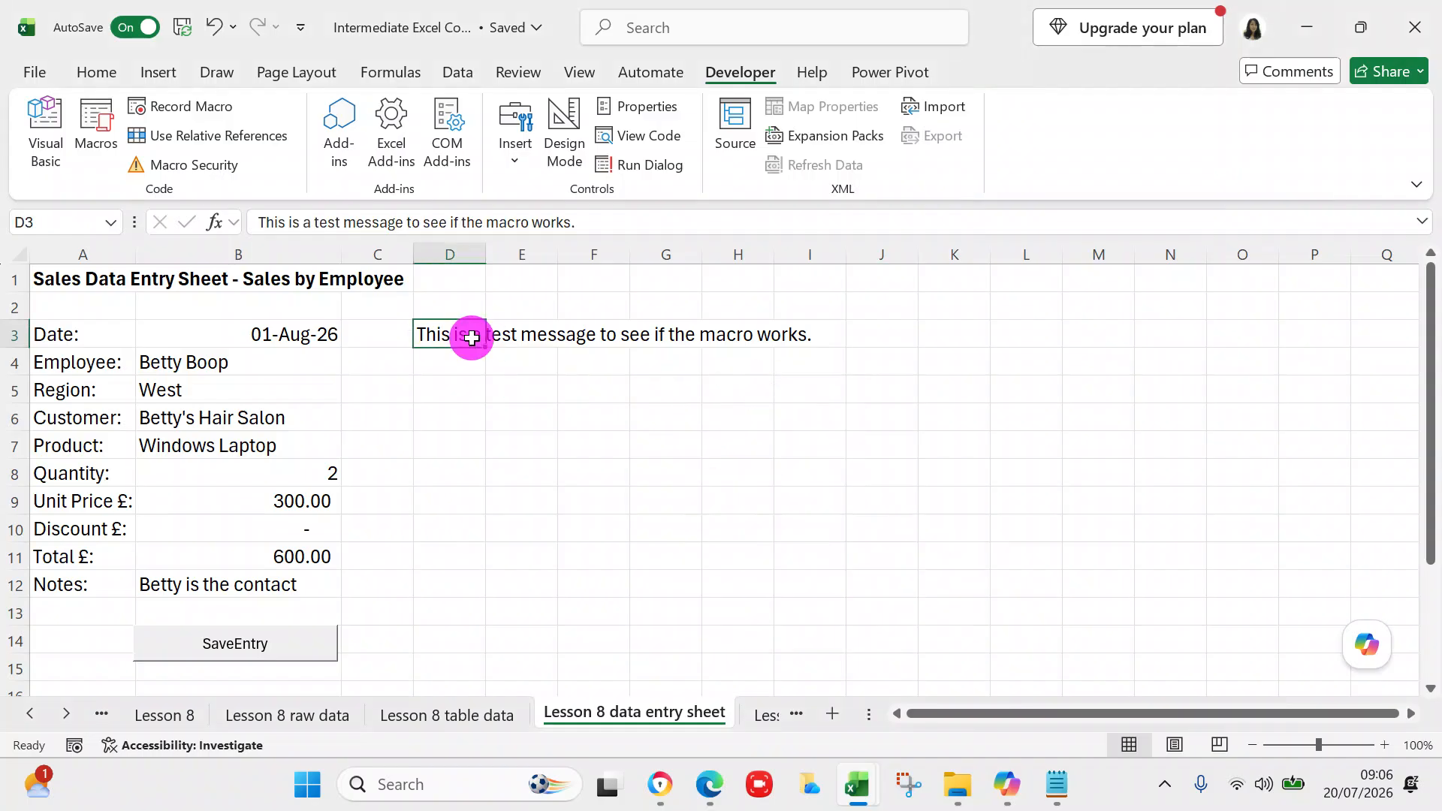
pyautogui.press('BackSpace')
pyautogui.click(529, 406)
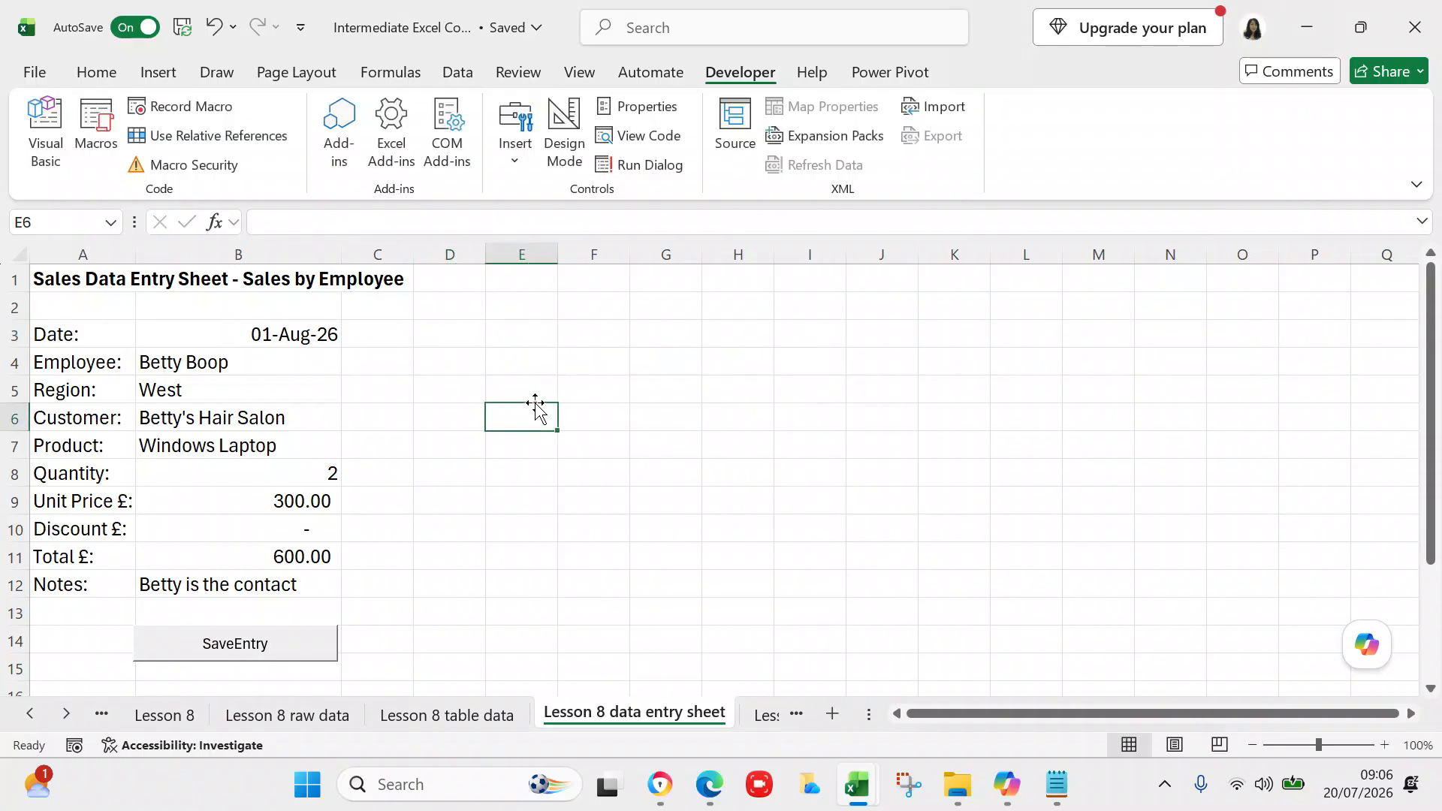
pyautogui.click(516, 165)
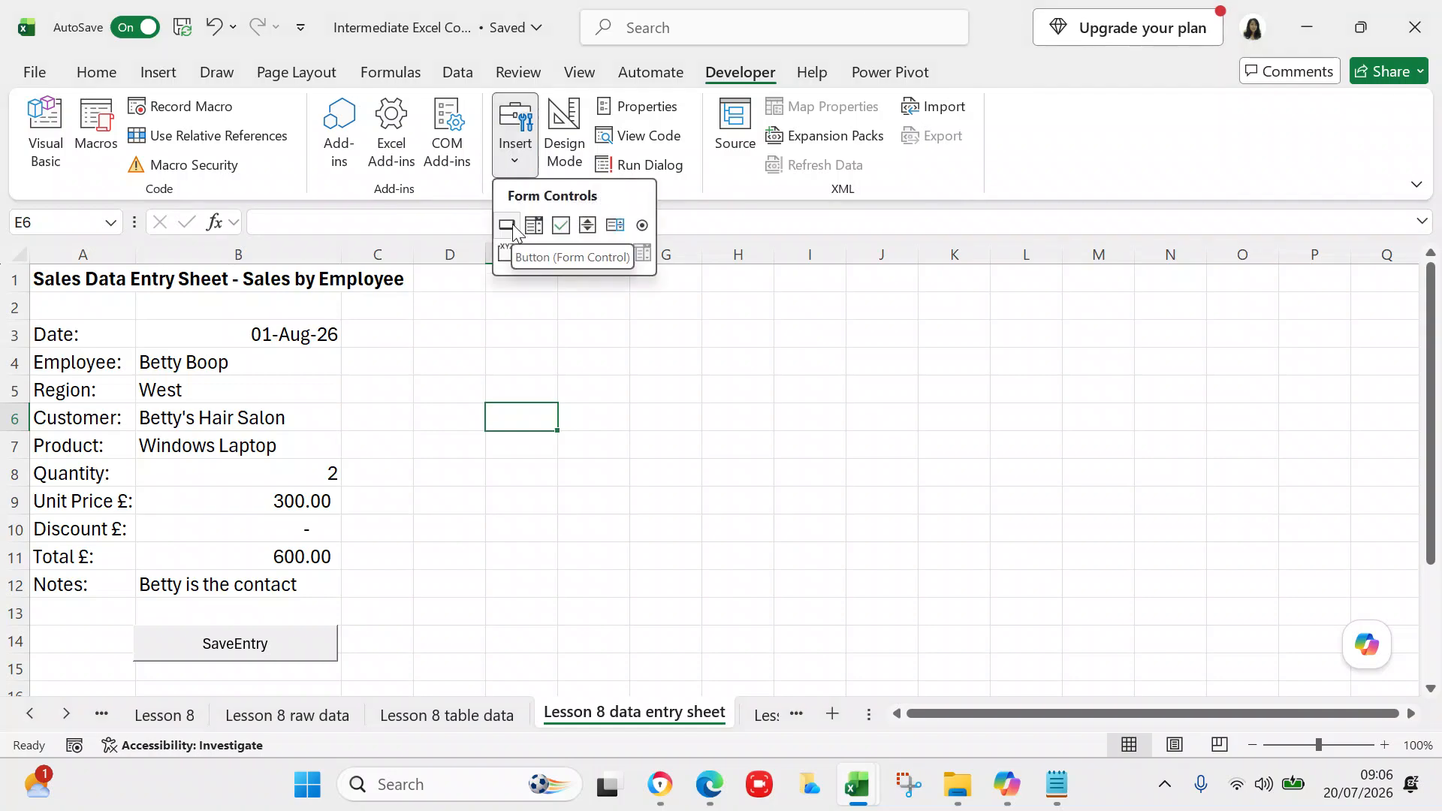
pyautogui.click(659, 426)
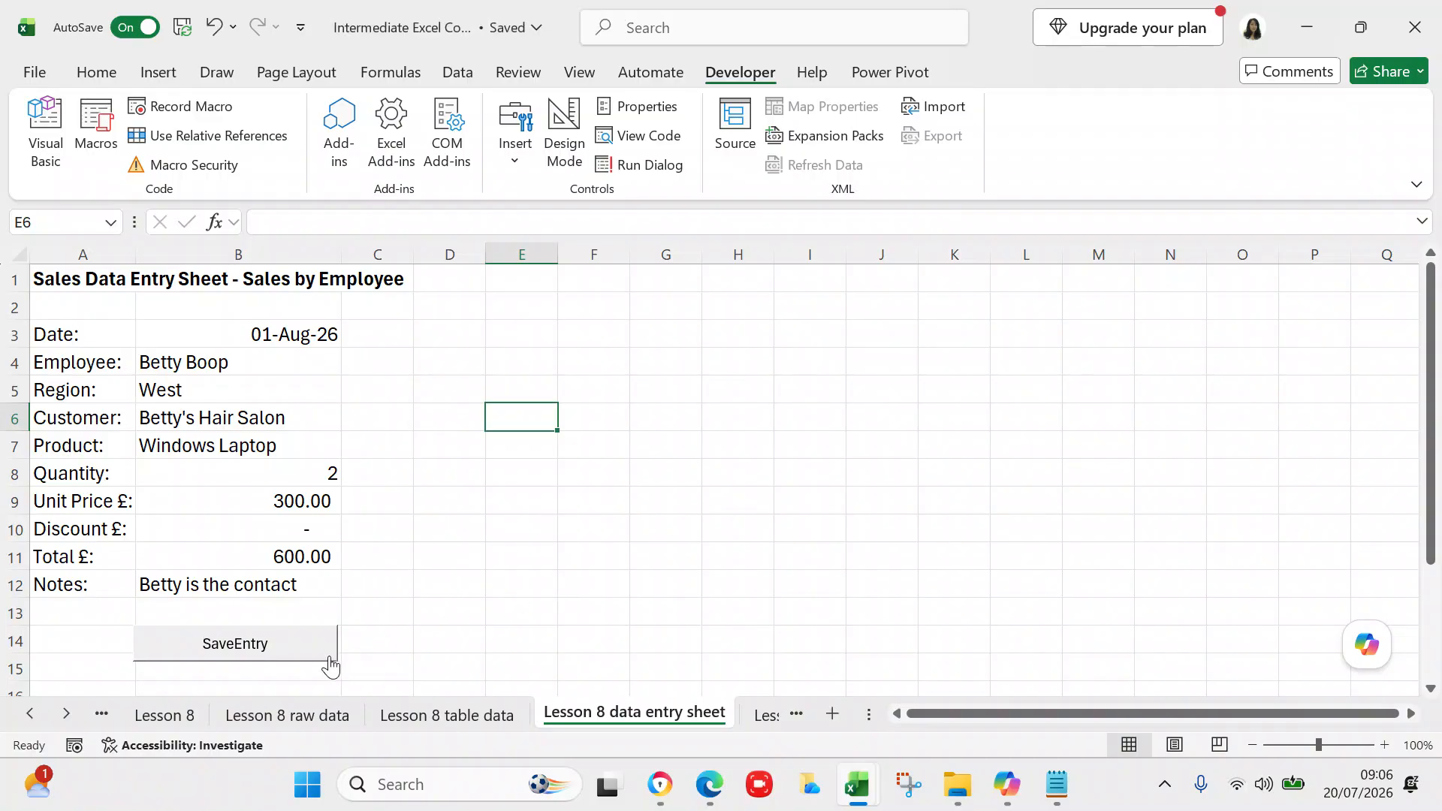
# Step: Save the filled-in sales entry with the SaveEntry button and open the Lesson 10 sales log sheet to check it
pyautogui.click(305, 660)
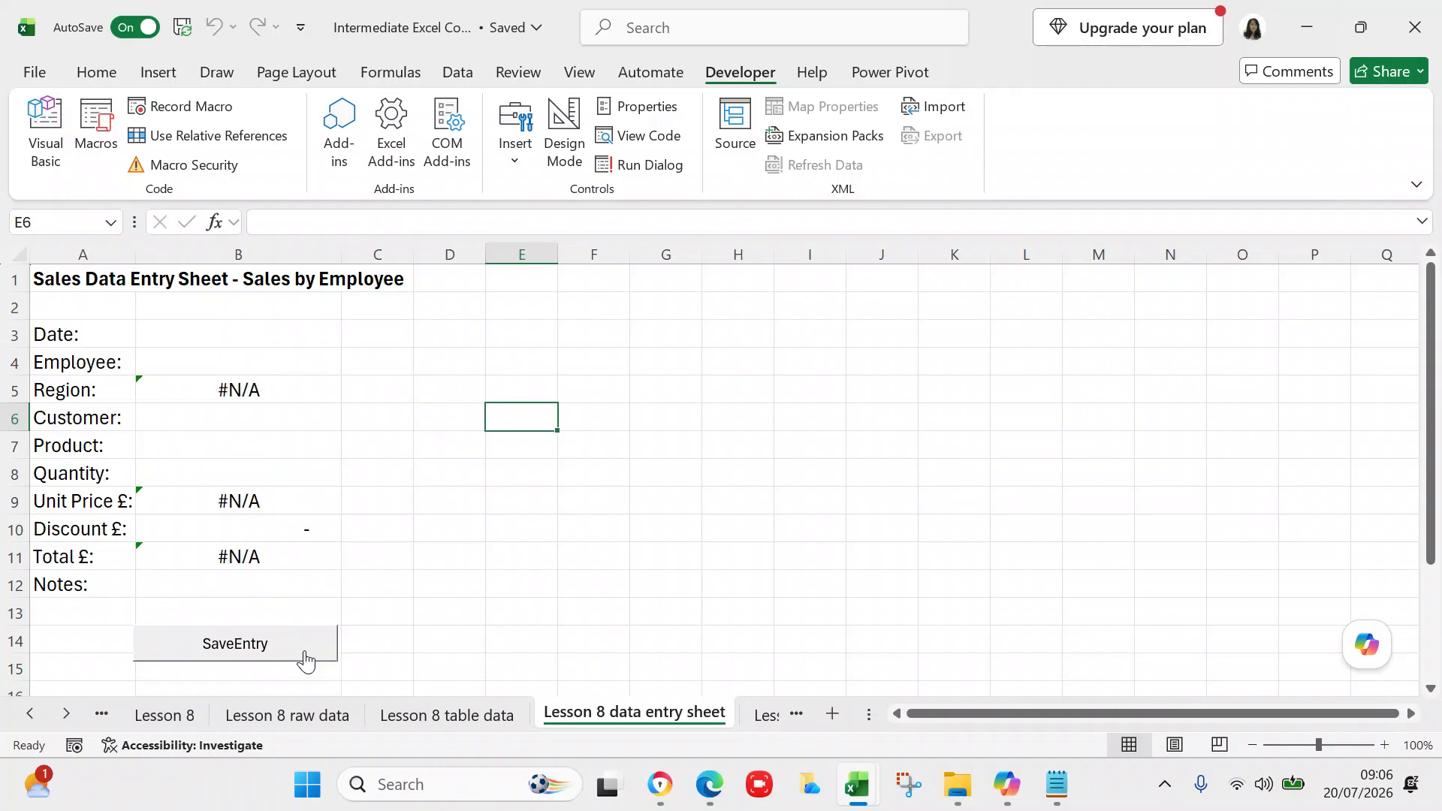
pyautogui.click(69, 715)
pyautogui.click(68, 715)
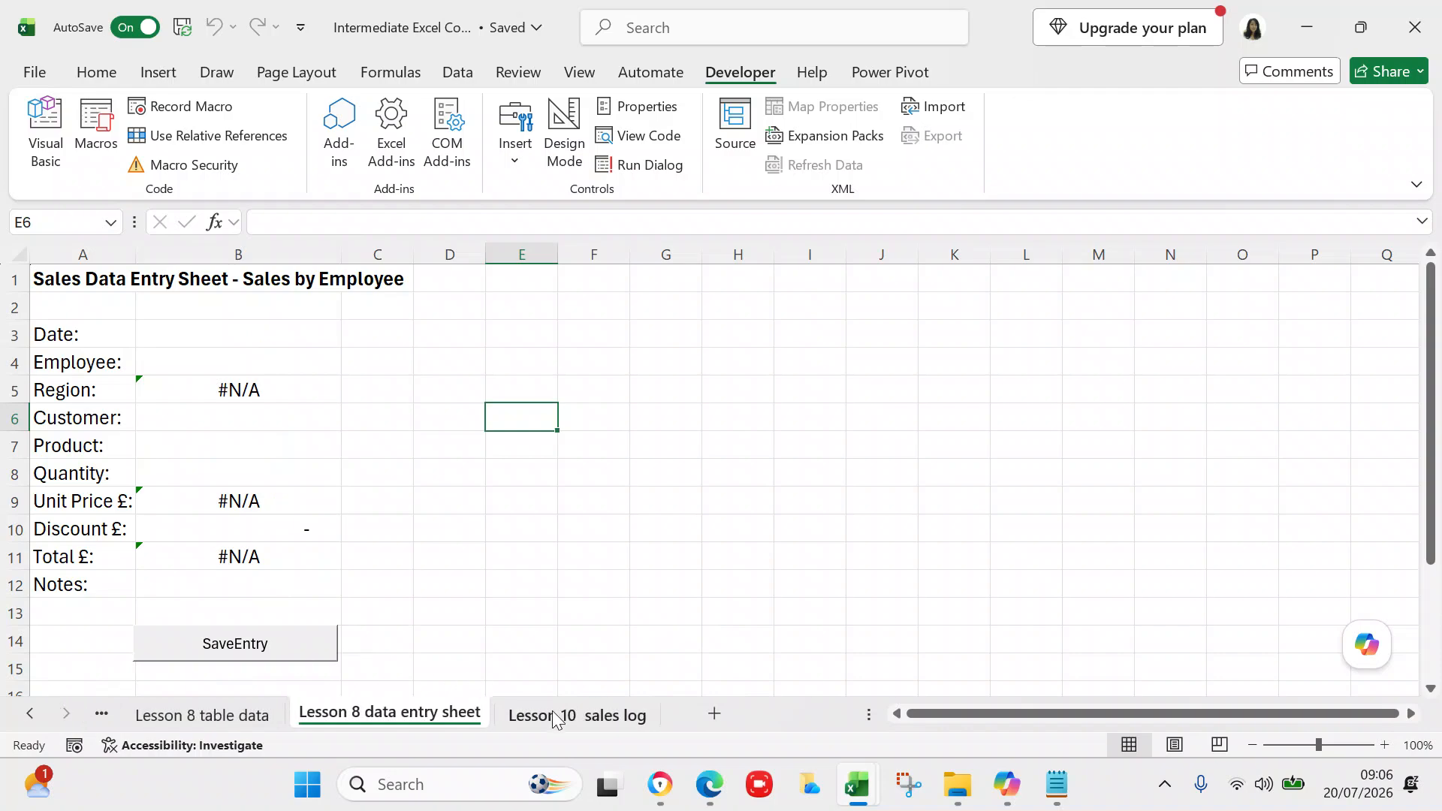
pyautogui.click(556, 719)
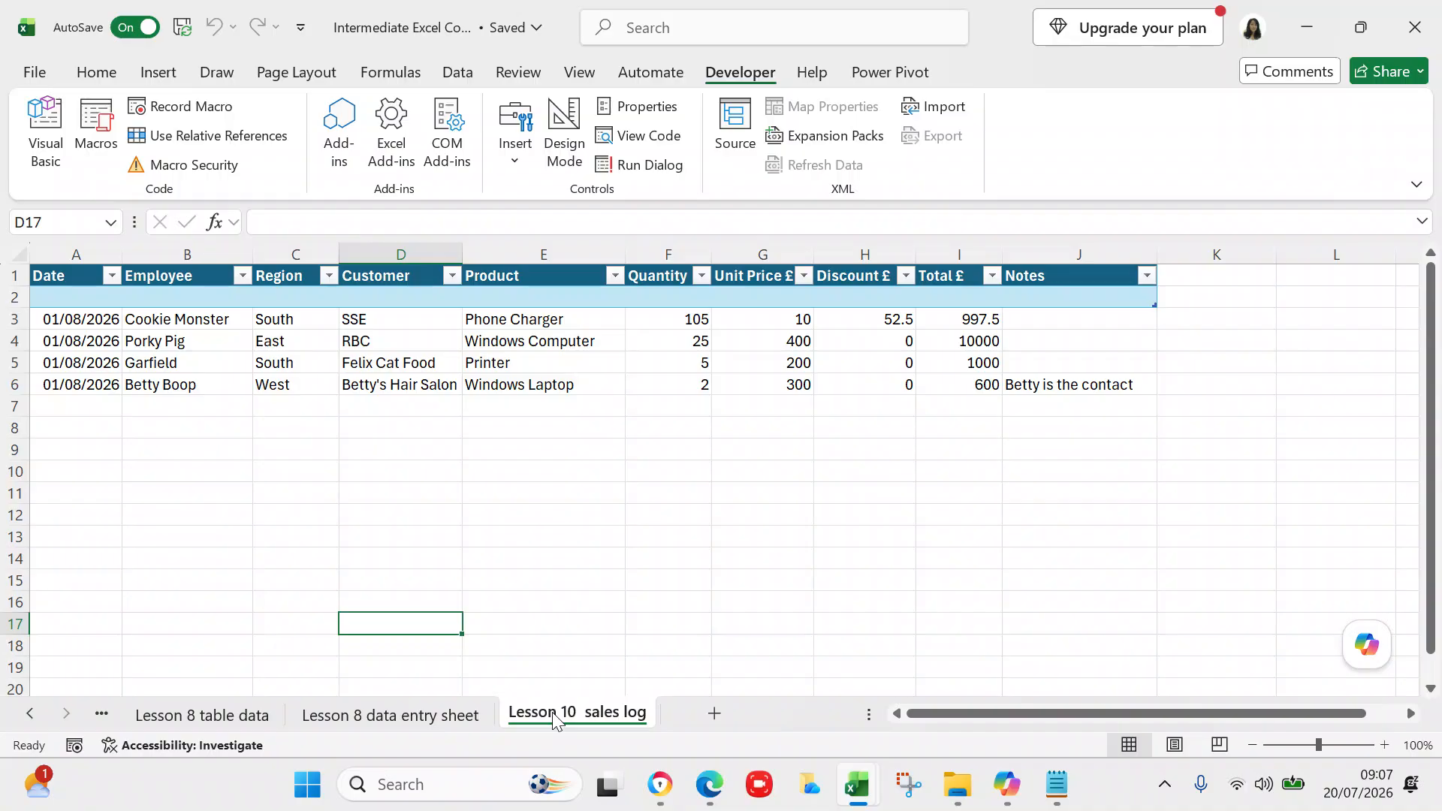
# Step: Compare the Lesson 8 data entry sheet with the Lesson 10 sales log, ending on the data entry sheet
pyautogui.click(440, 721)
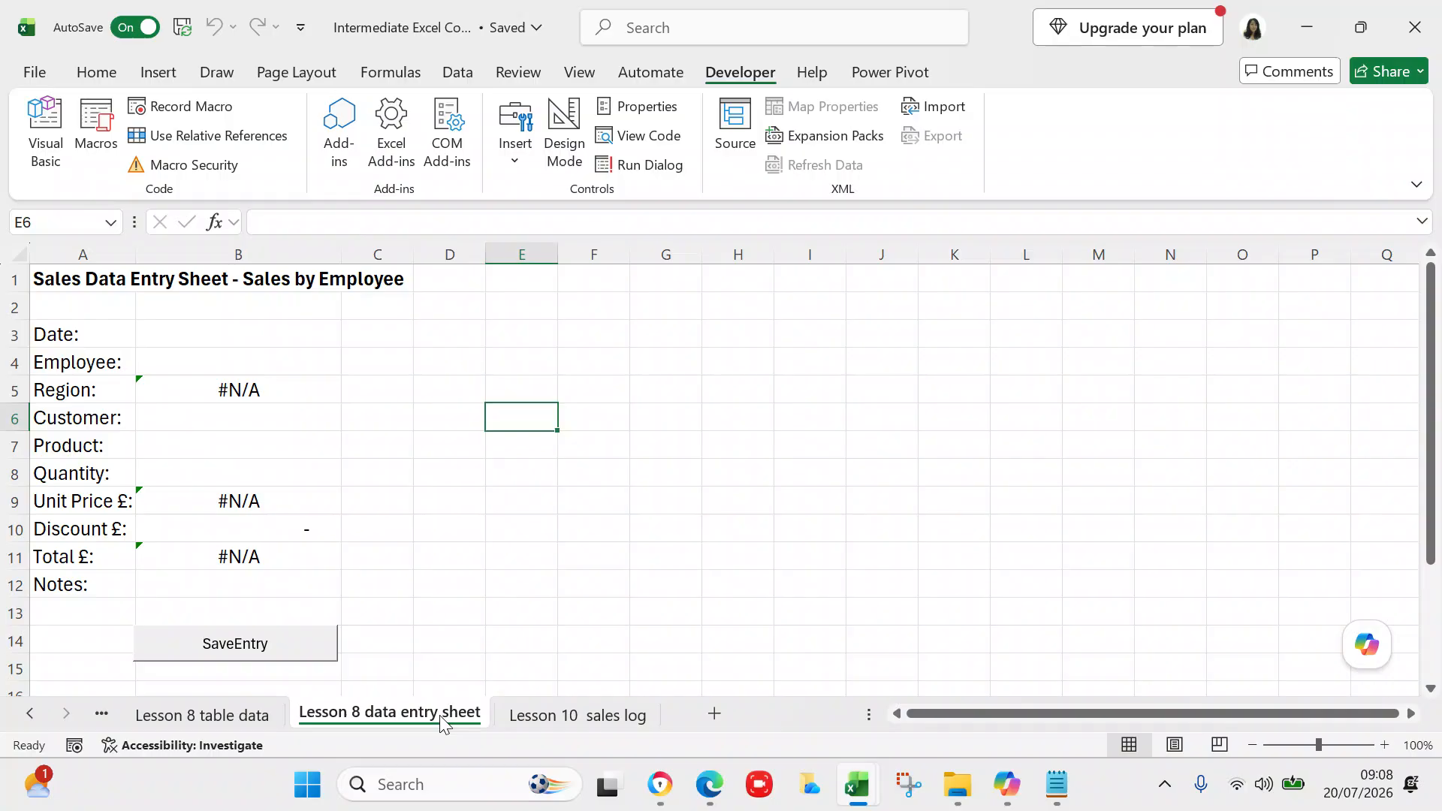
pyautogui.click(550, 718)
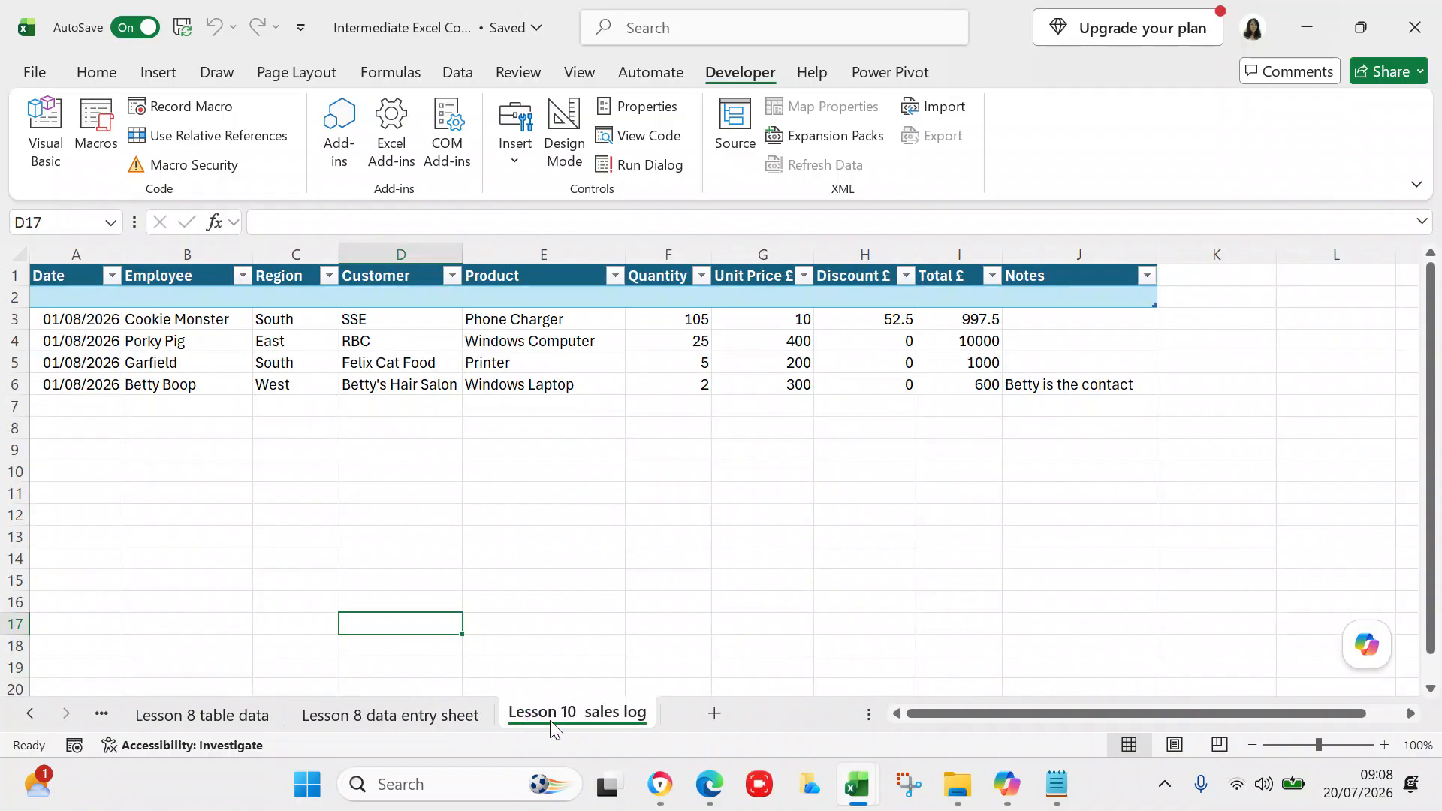
pyautogui.click(449, 709)
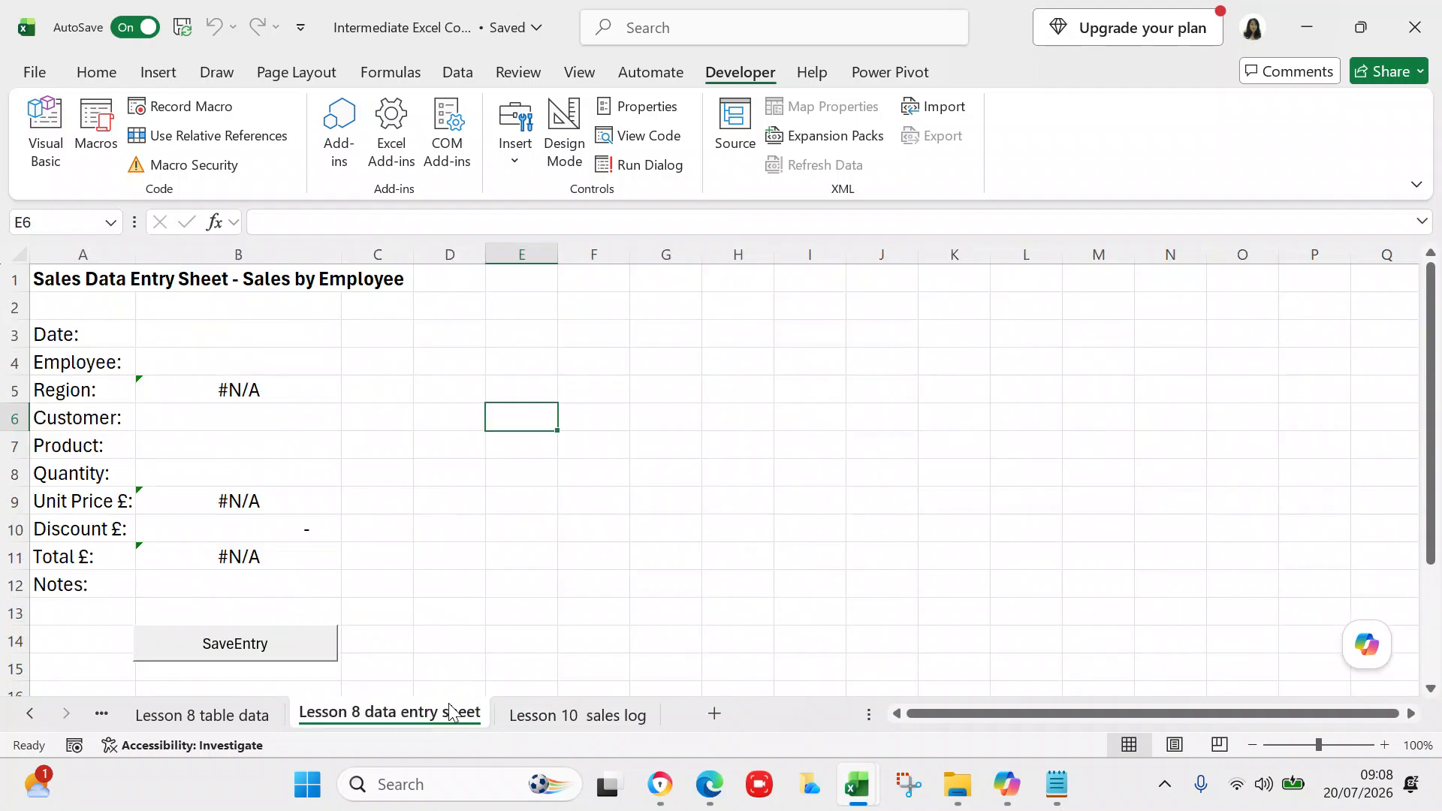